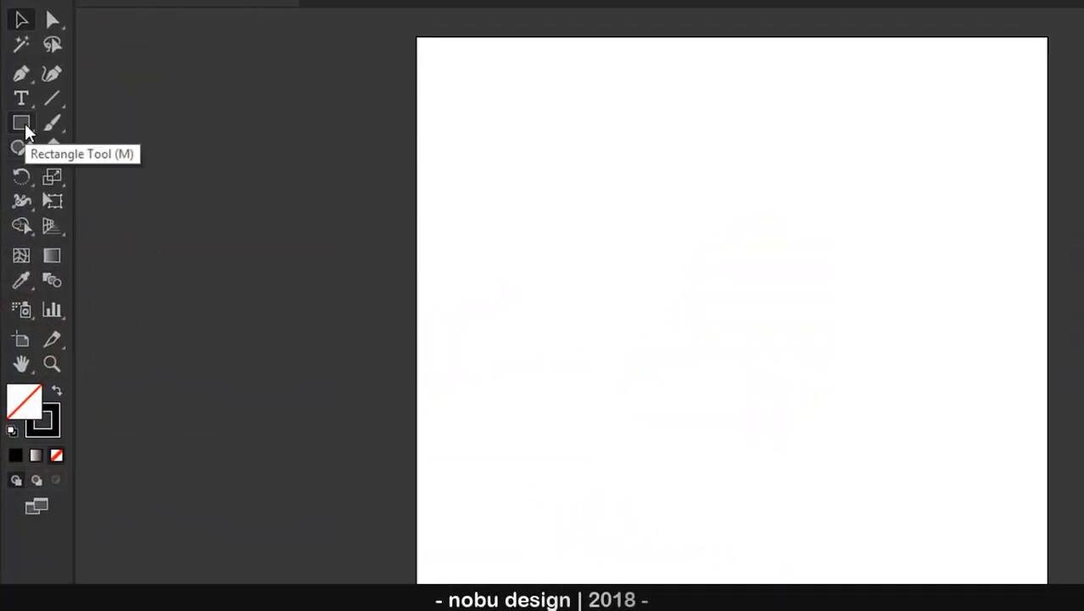
Draw a rectangle 100 px wide and 200 px high with the Rectangle Tool
left_click_drag(22, 123, 100, 129)
left_click(147, 122)
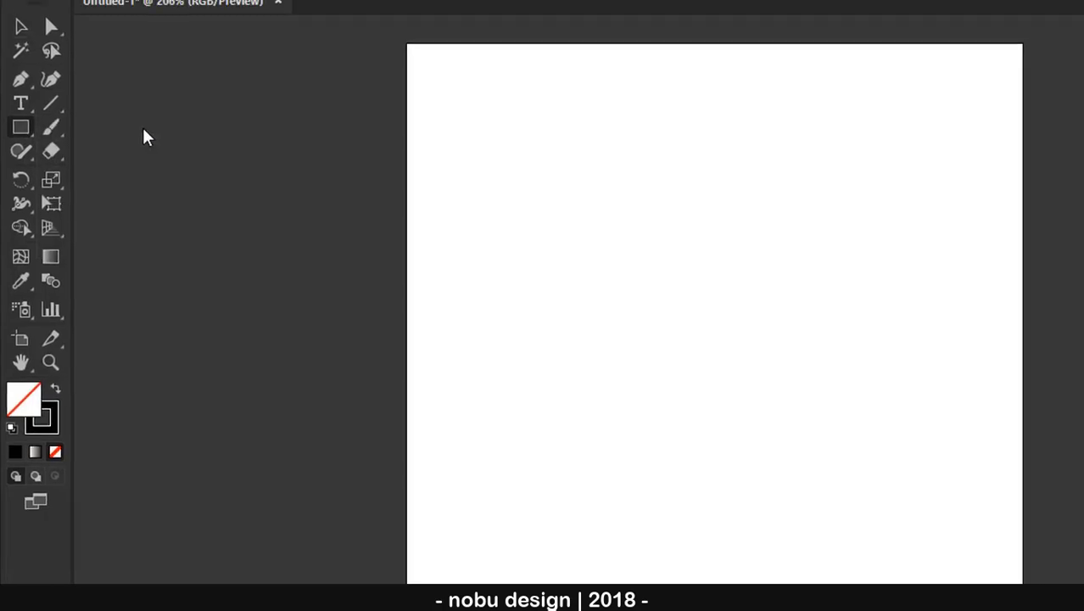
left_click(491, 273)
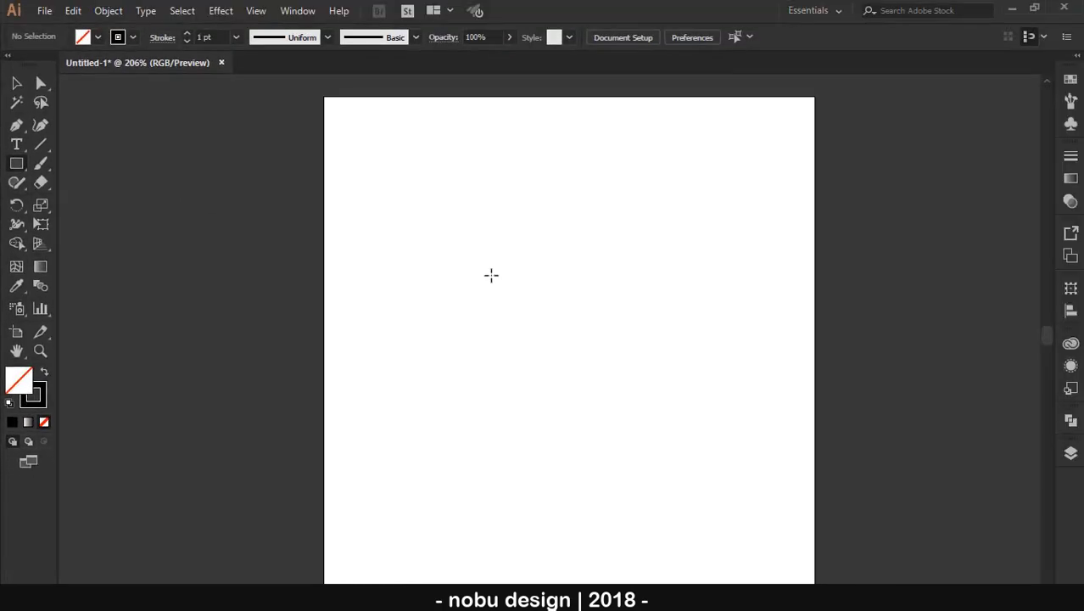
type("100")
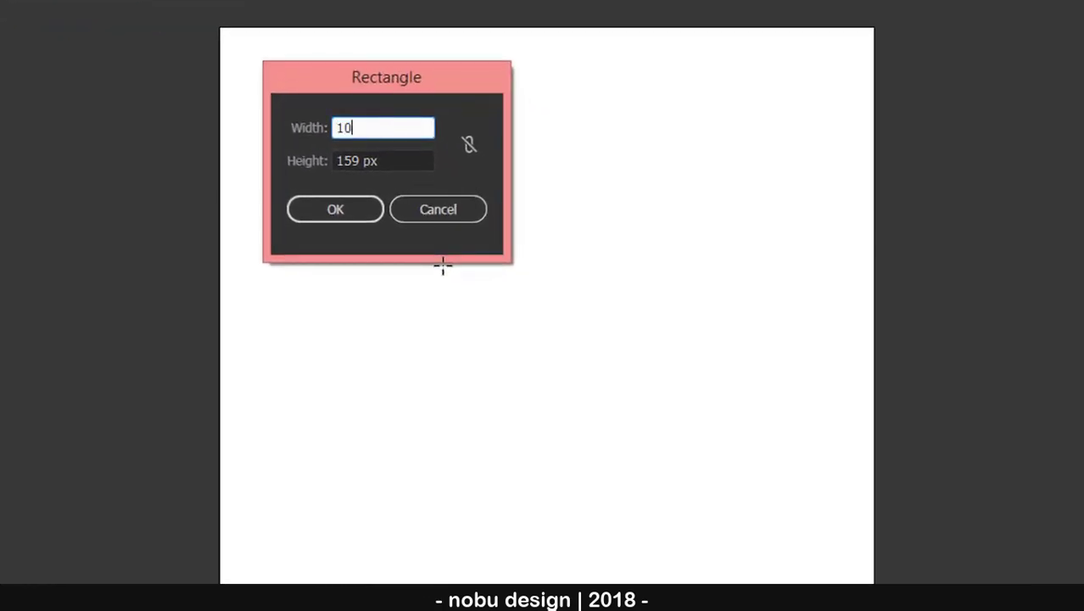
left_click(398, 157)
type("200")
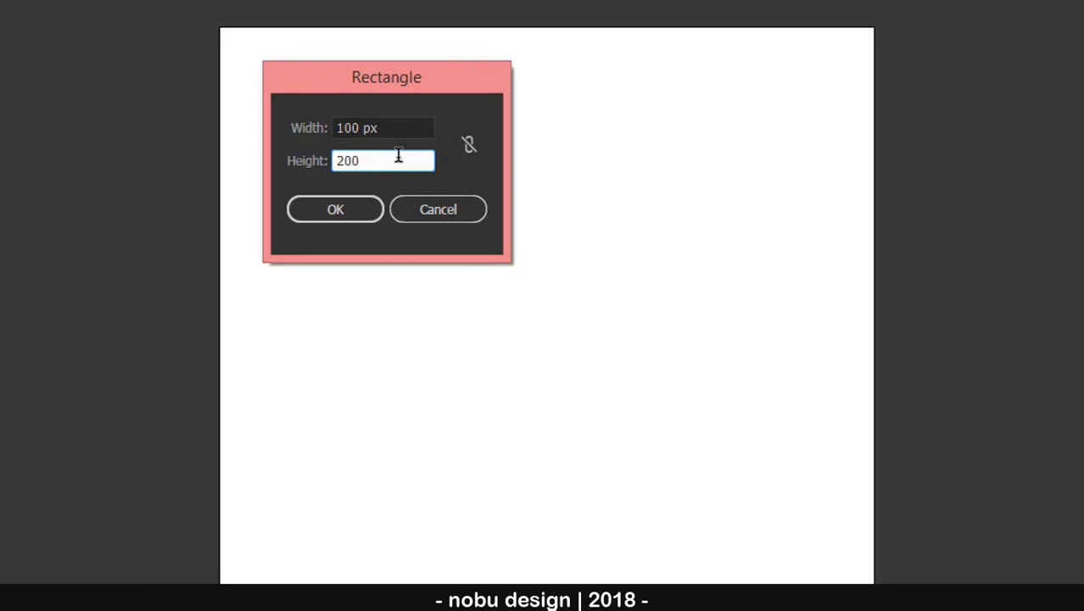
left_click(370, 209)
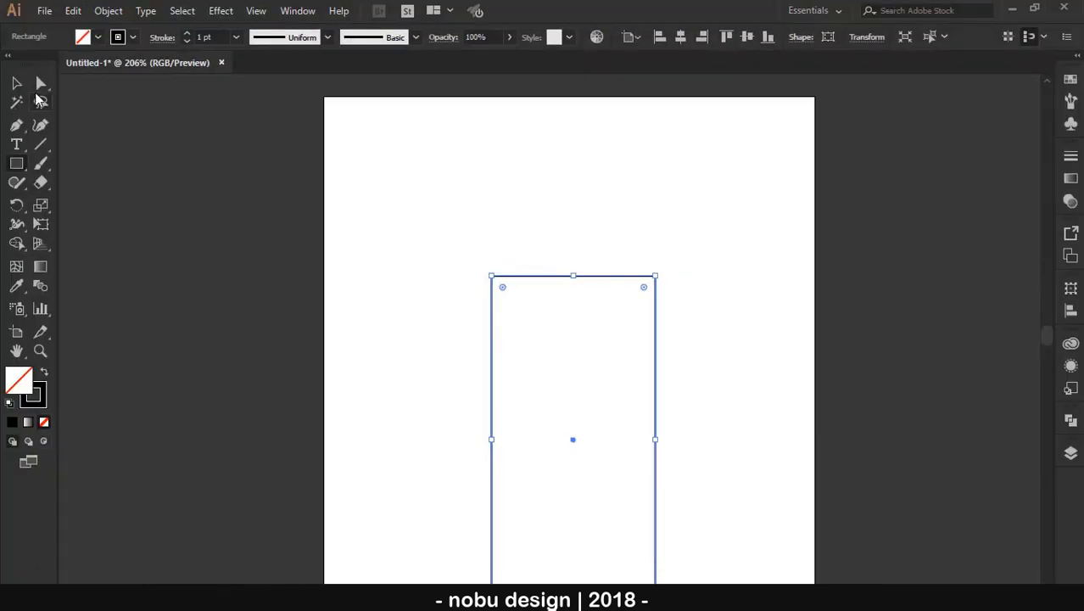
left_click(16, 82)
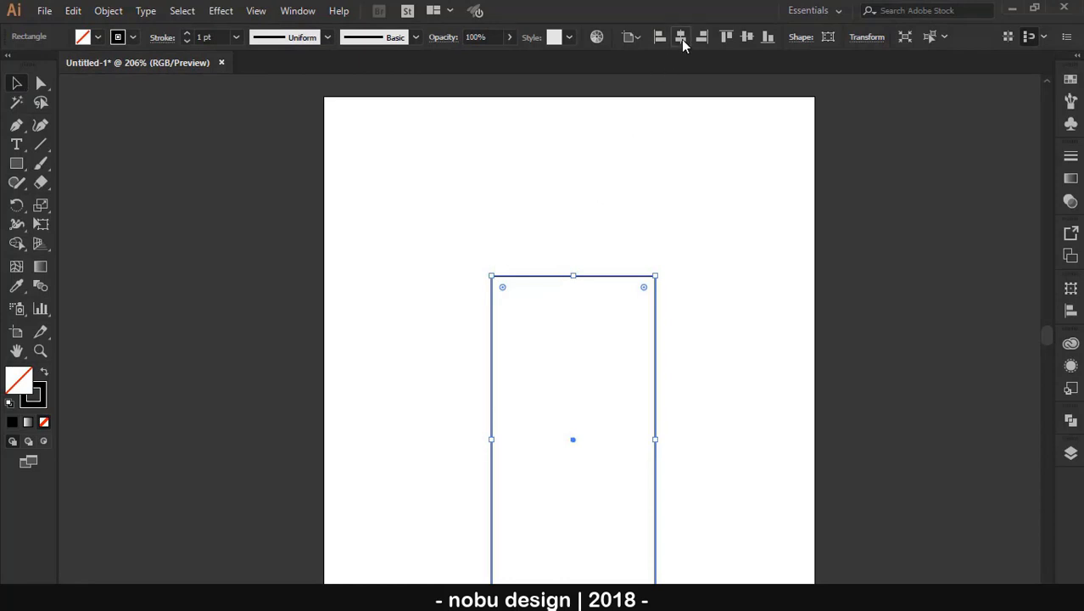
Centre the rectangle on the artboard and round its top-right and bottom-left corners to 100 px
left_click(681, 39)
left_click(747, 36)
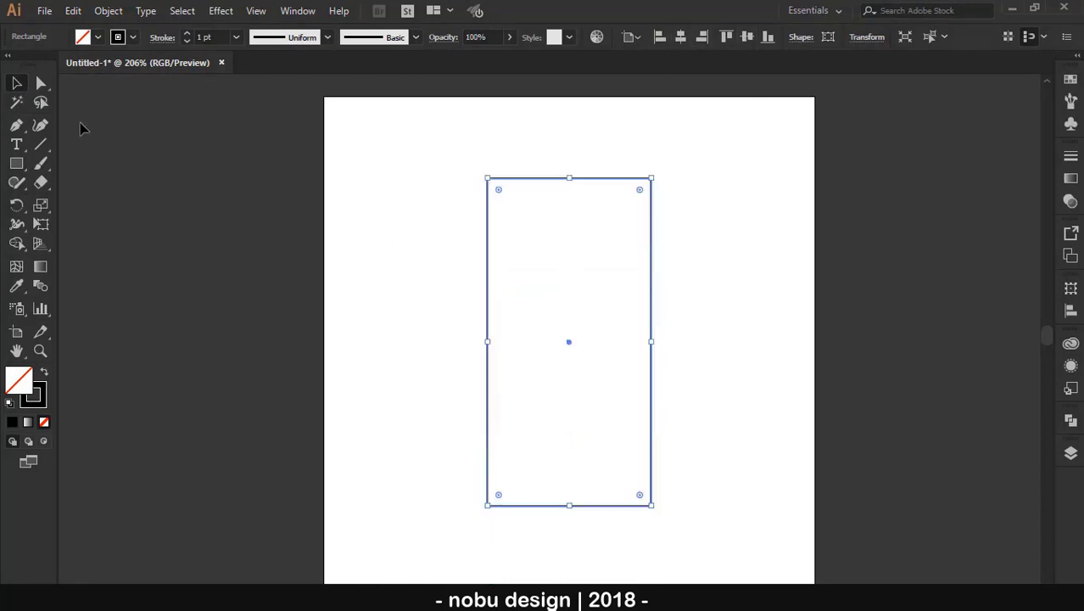
left_click(41, 83)
left_click_drag(605, 137, 717, 240)
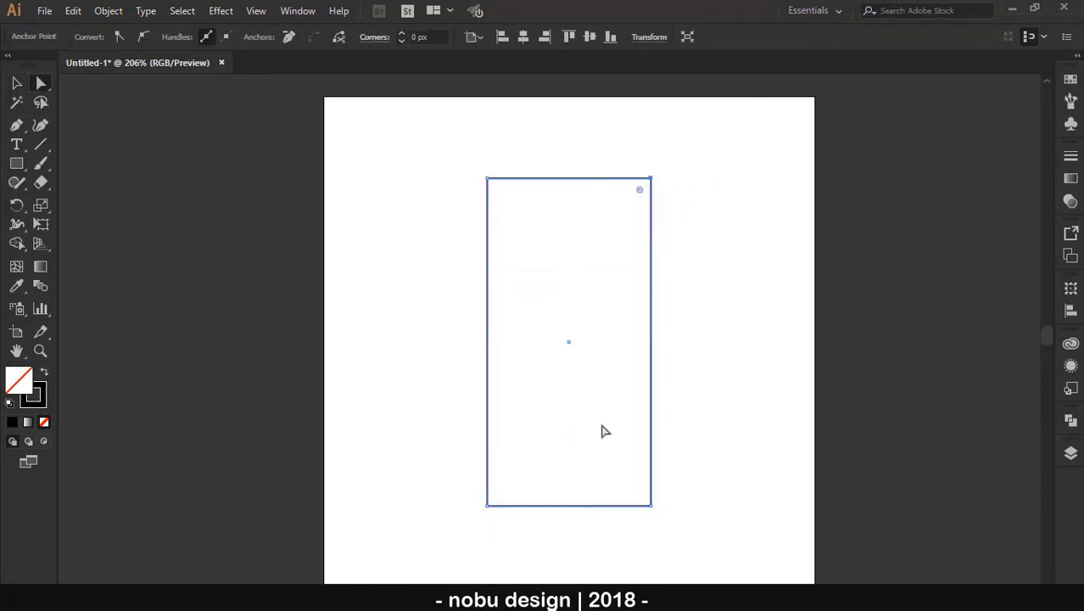
left_click_drag(519, 541, 448, 456)
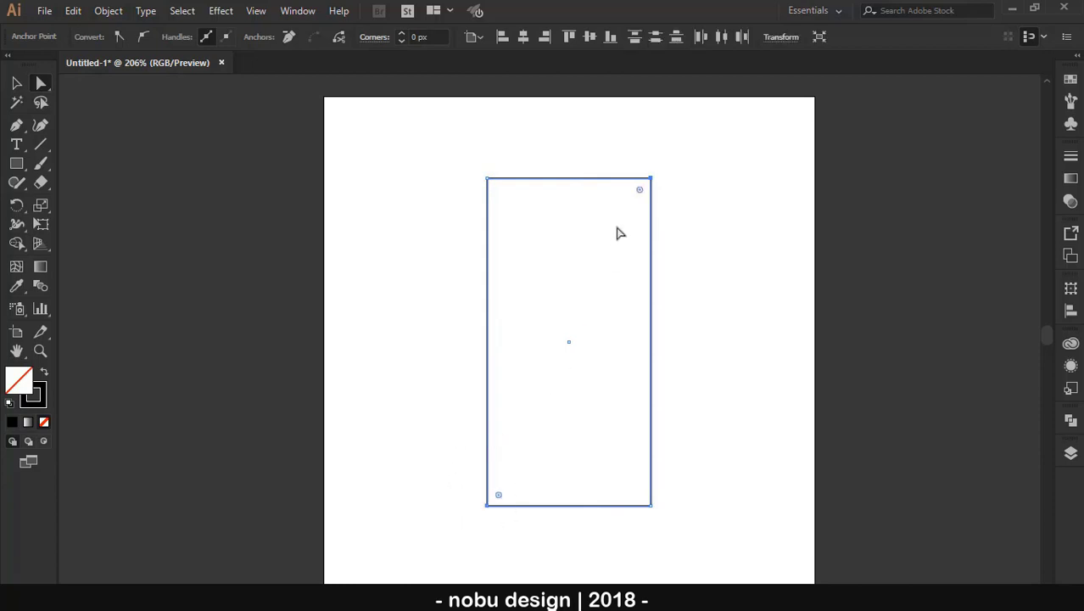
left_click_drag(640, 195, 510, 404)
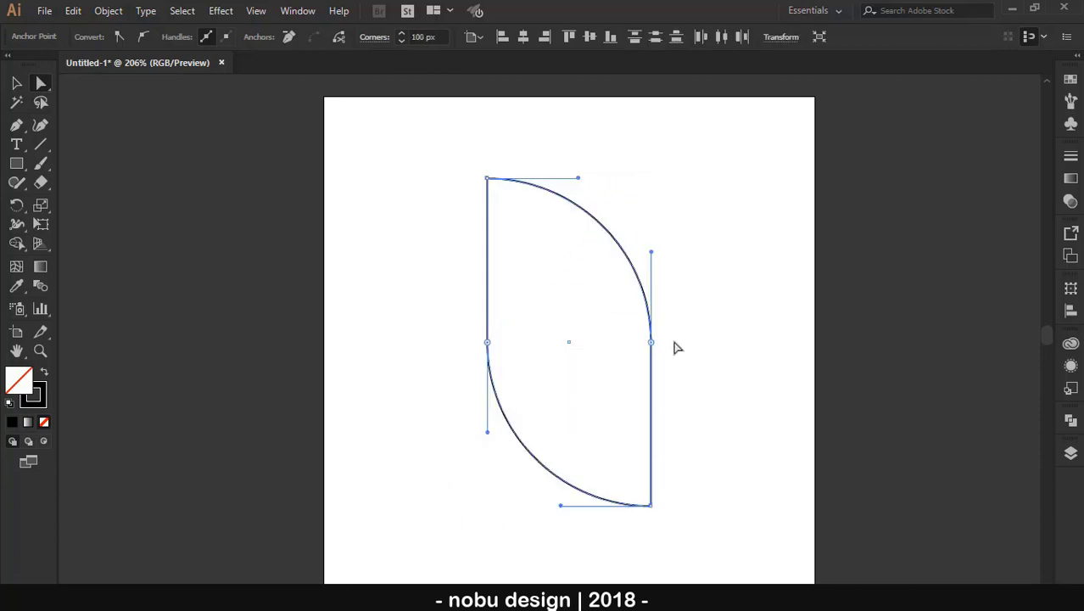
left_click(690, 343)
left_click(16, 82)
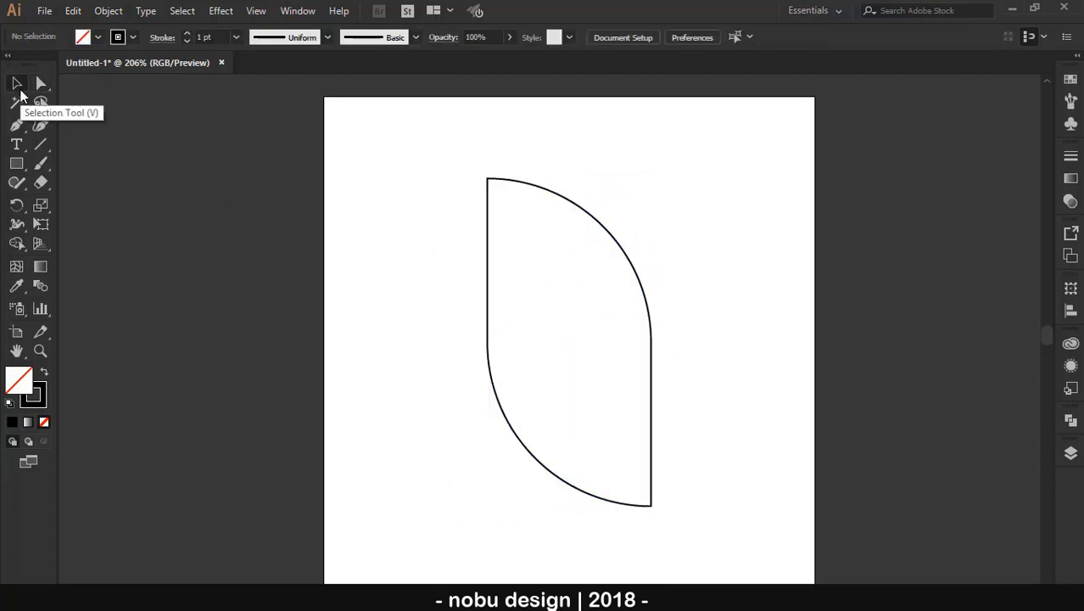
left_click_drag(423, 145, 700, 529)
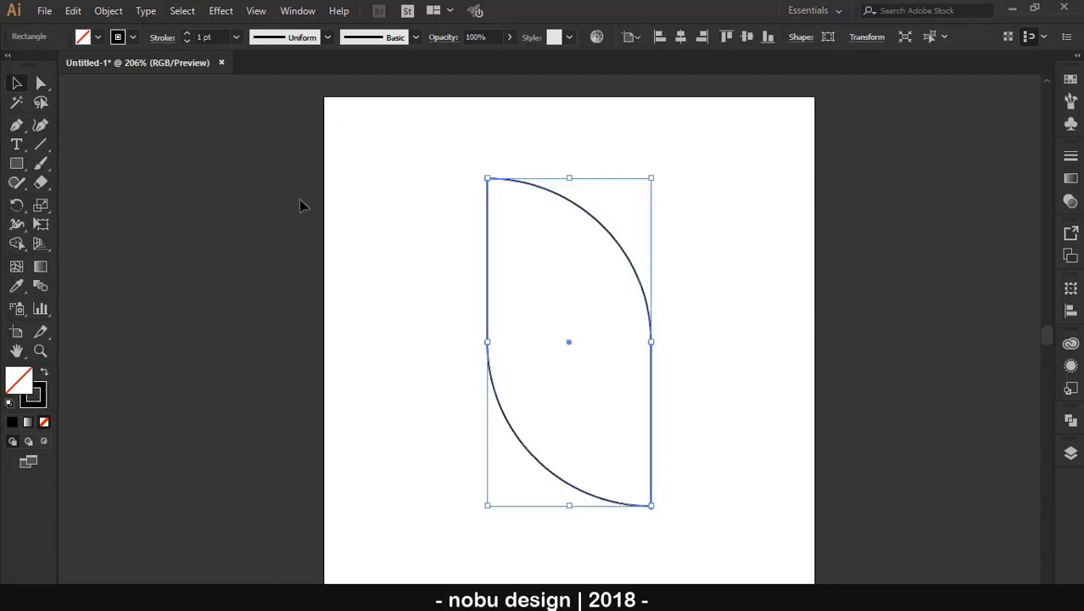
Give the leaf a 13 pt stroke aligned to the inside of the path
left_click(186, 34)
left_click(186, 34)
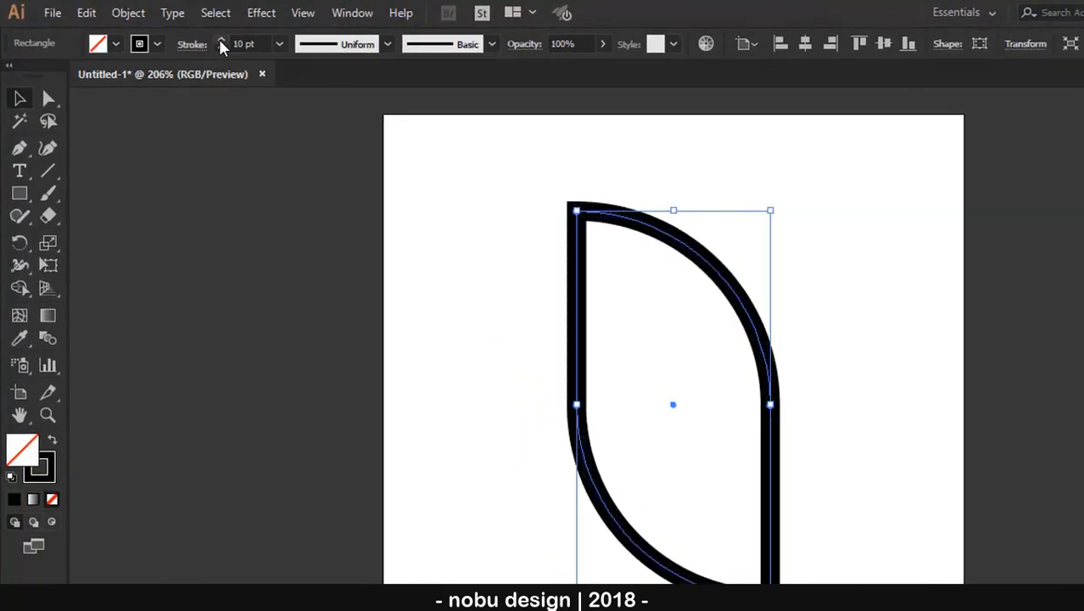
left_click(190, 44)
left_click(109, 164)
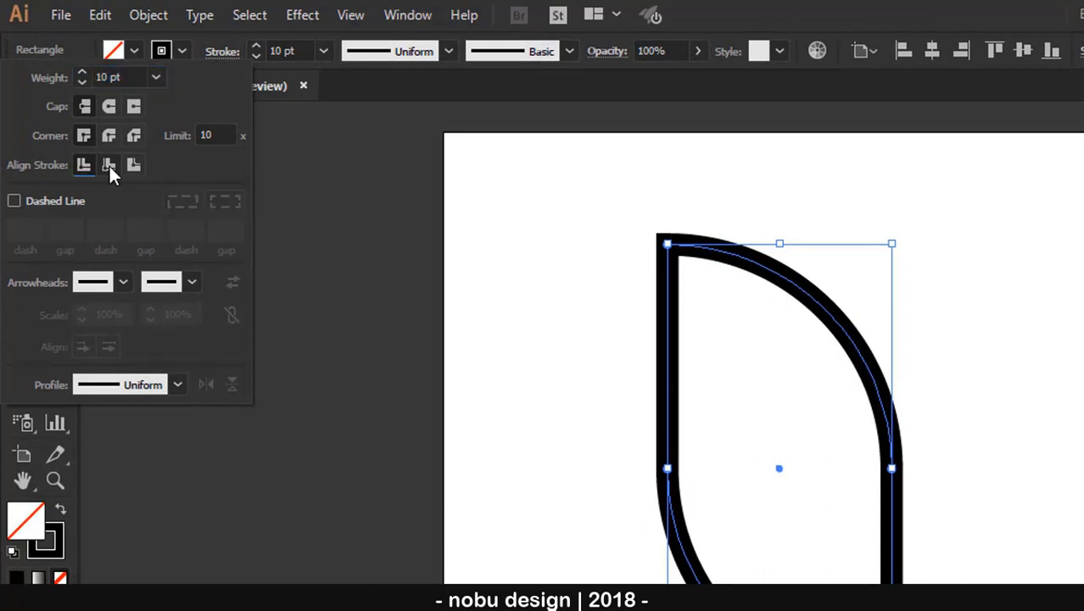
left_click(257, 46)
left_click(257, 47)
left_click(257, 47)
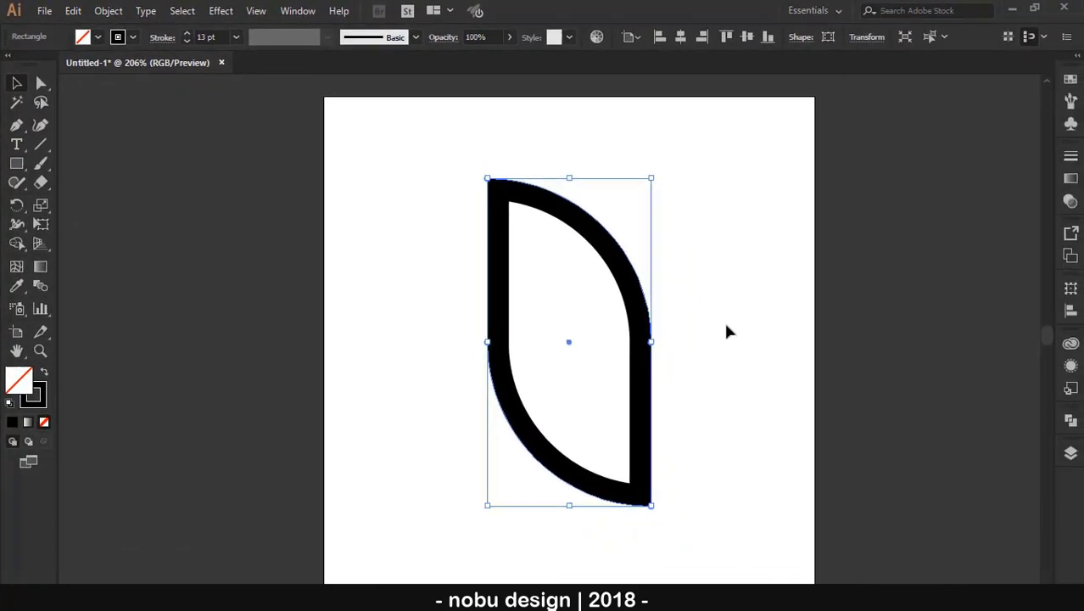
Scale the leaf down to about 59 × 118 px around its centre
left_click(727, 330)
left_click_drag(704, 225, 533, 374)
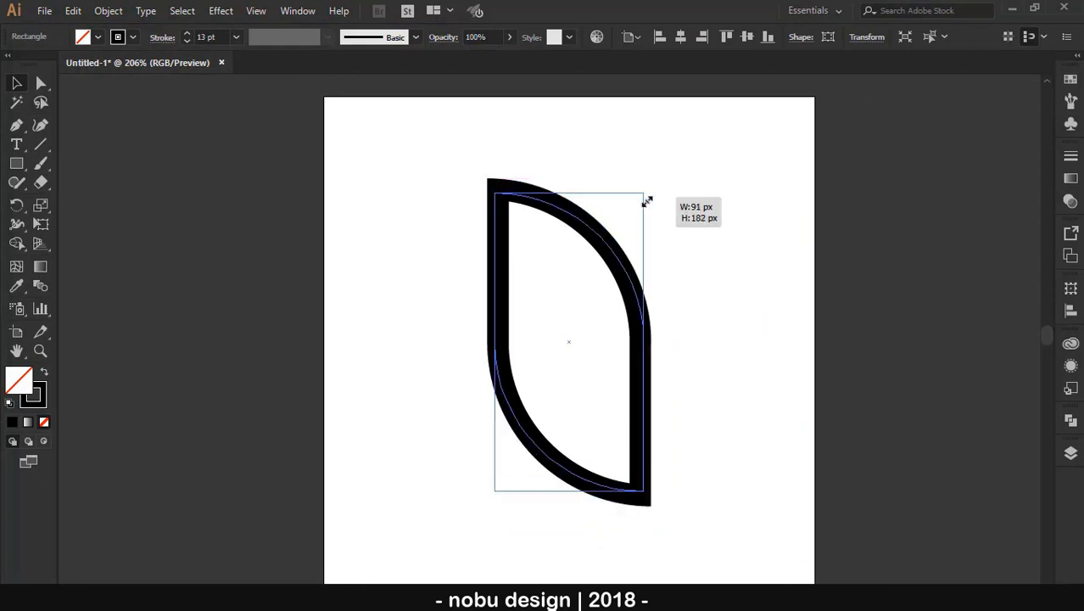
left_click_drag(650, 180, 630, 244)
left_click(688, 296)
left_click_drag(673, 208, 551, 382)
Rotate the leaf 45° in the Transform panel and centre it on the artboard
left_click(858, 42)
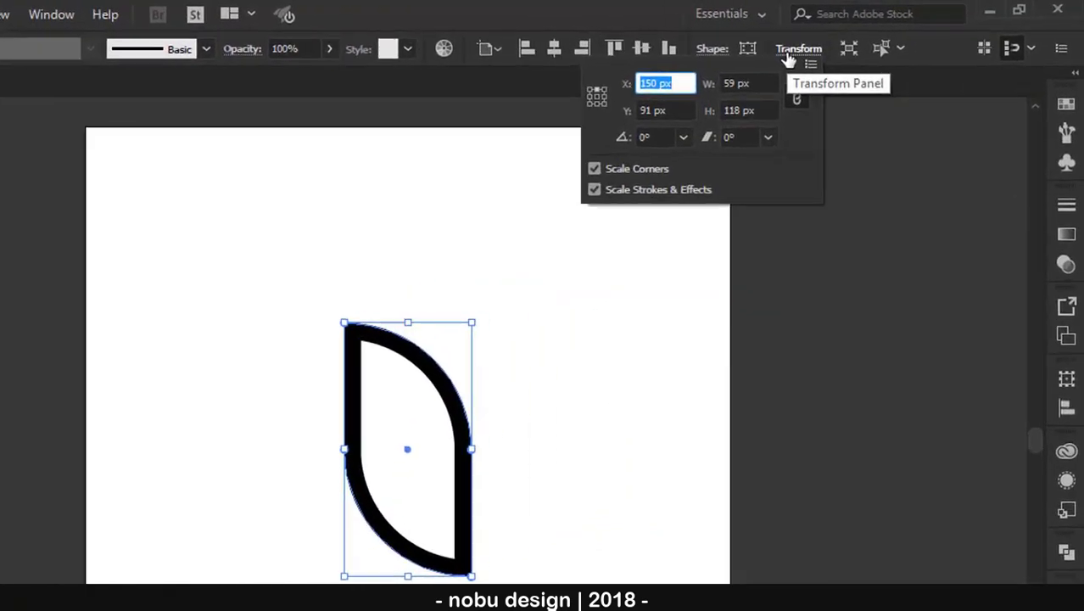
left_click(763, 110)
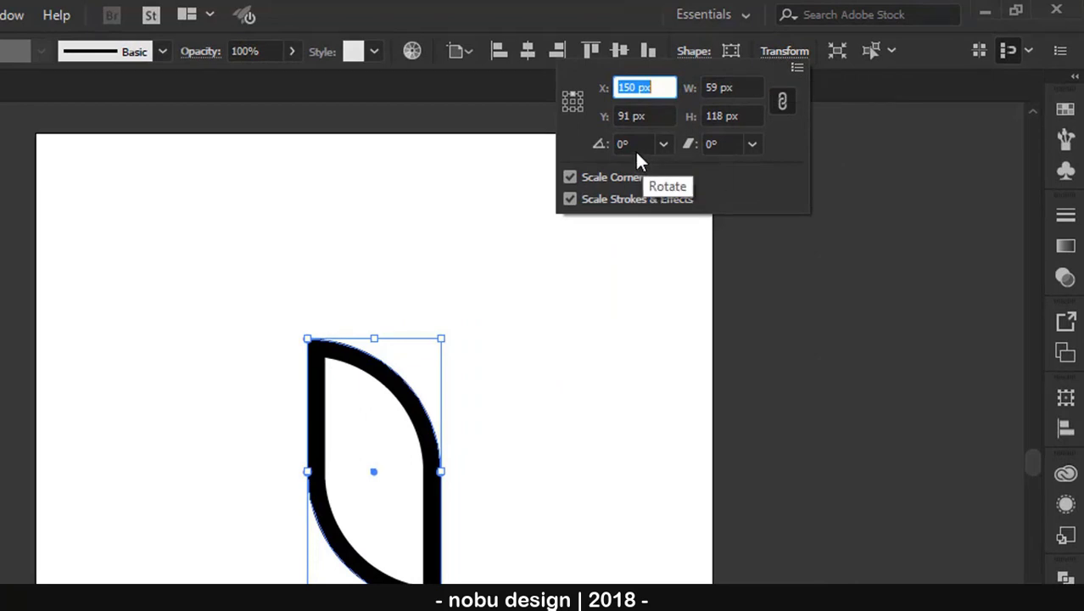
left_click(643, 140)
type("45")
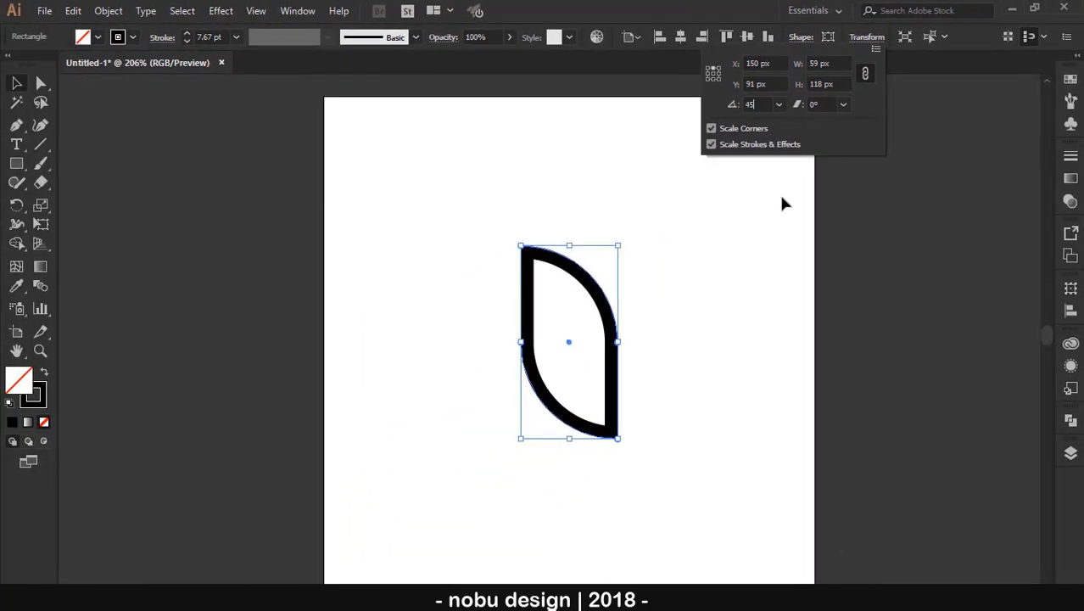
key("Return")
left_click(680, 37)
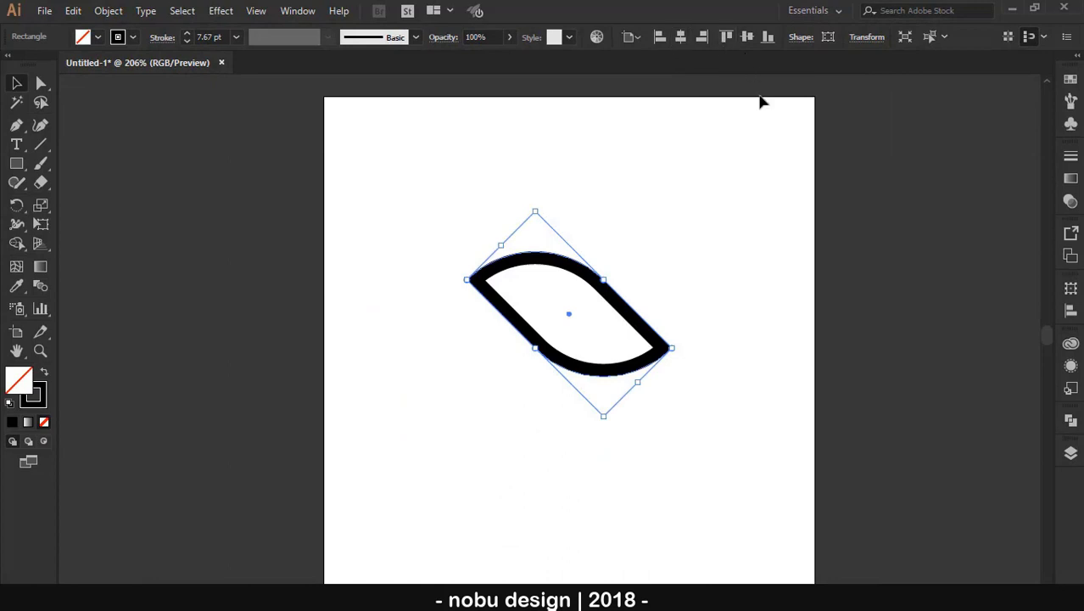
left_click(750, 36)
left_click(712, 431)
Shrink the leaf further and zoom in closely on it
left_click_drag(711, 431, 443, 263)
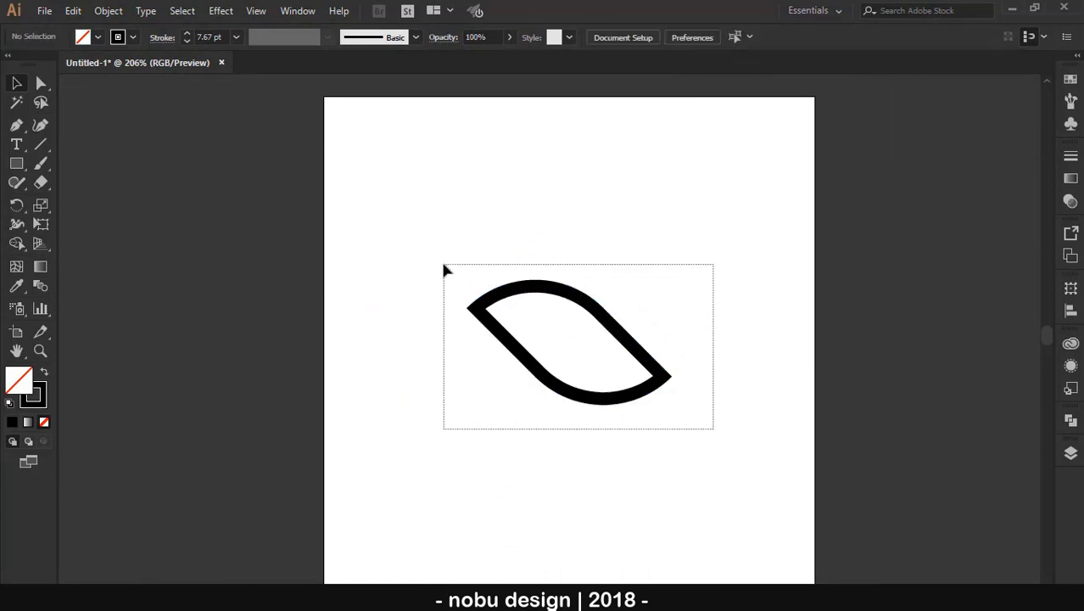
left_click_drag(639, 412, 580, 351)
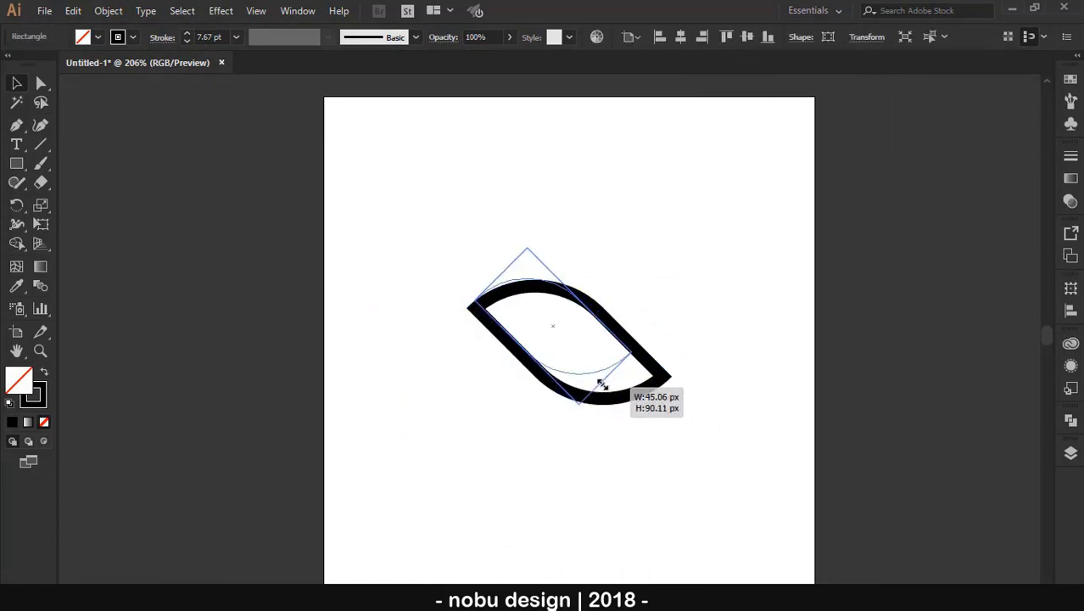
left_click(670, 351)
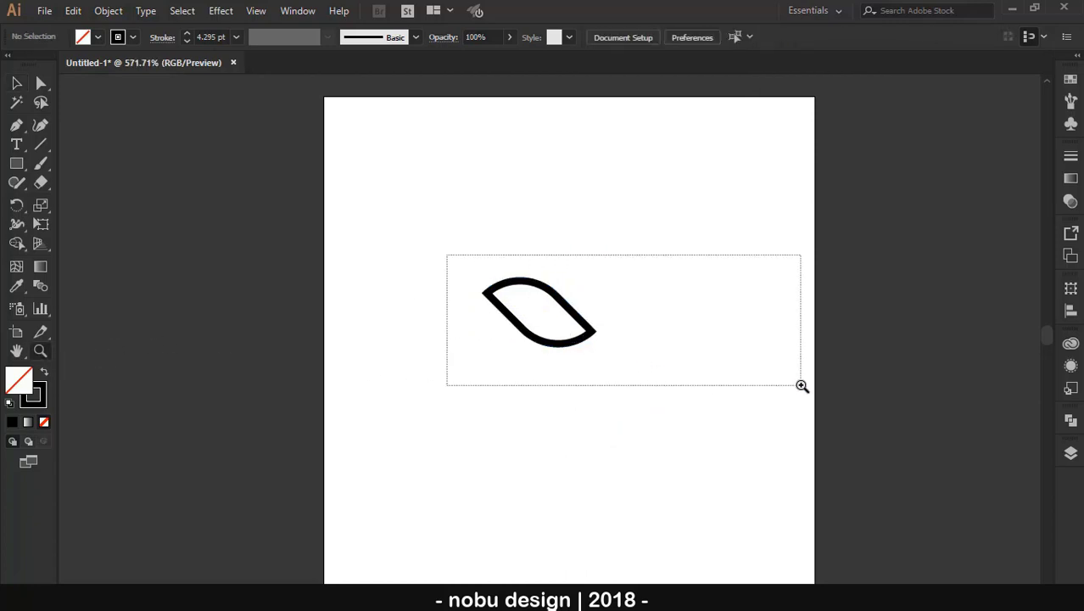
left_click_drag(445, 253, 799, 386)
Alt-drag an overlapping copy of the leaf to the right and repeat it for a third
left_click(16, 83)
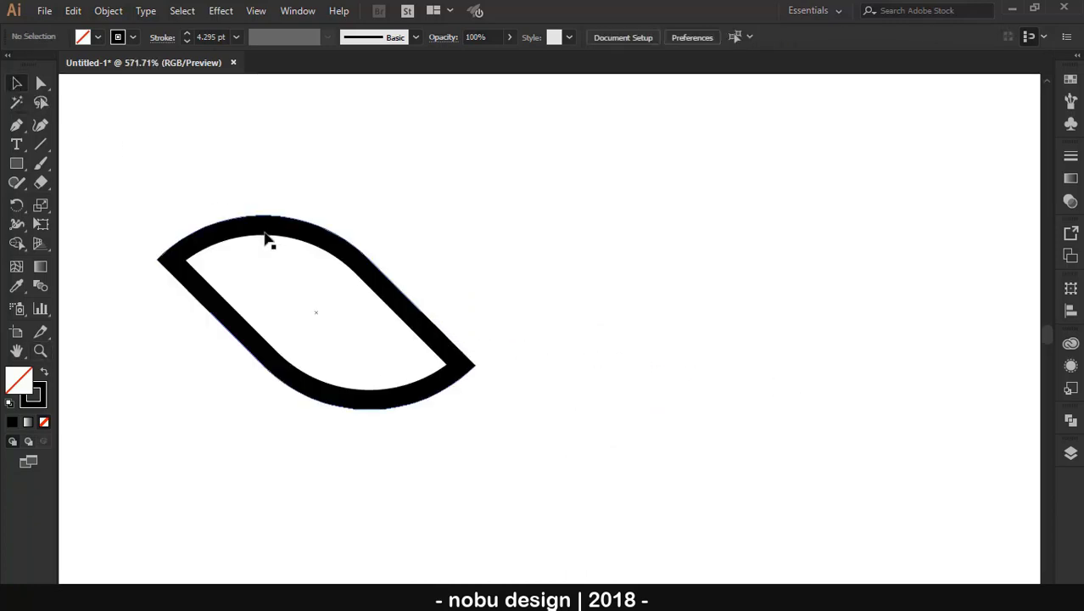
left_click(266, 236)
left_click_drag(267, 237, 458, 245)
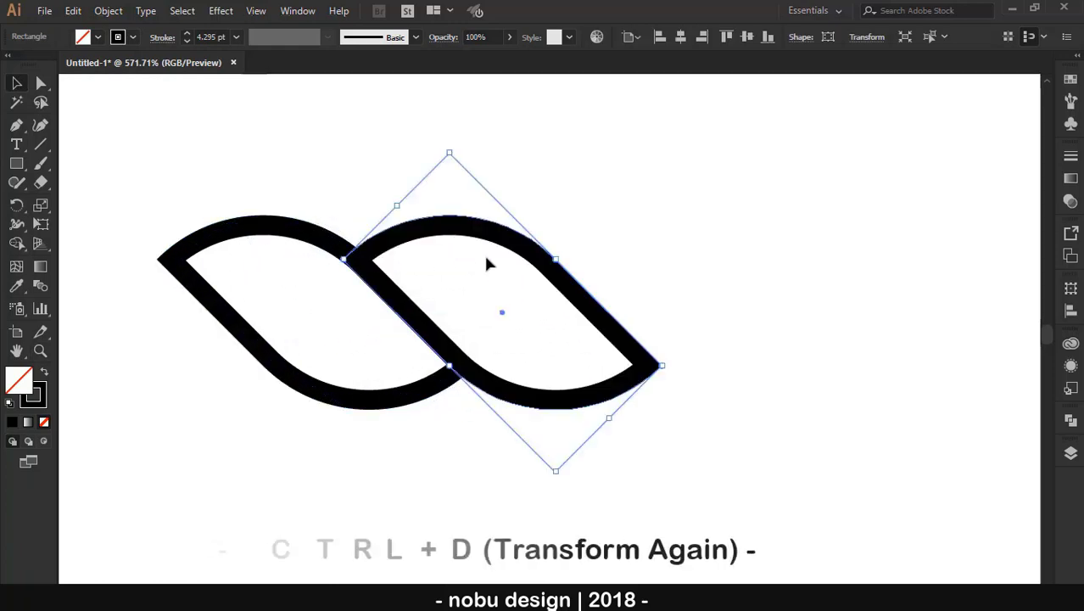
key("ctrl+d")
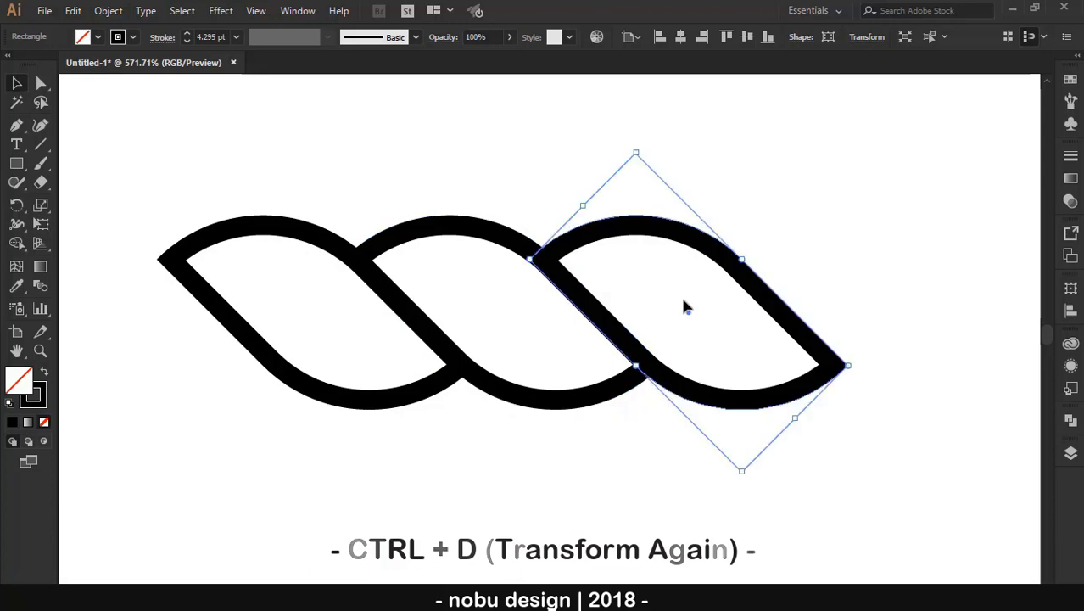
Group the three overlapping leaves into one braid and zoom back out
left_click(817, 267)
mouse_move(827, 226)
left_mouse_down()
mouse_move(702, 253)
mouse_move(368, 404)
left_mouse_up()
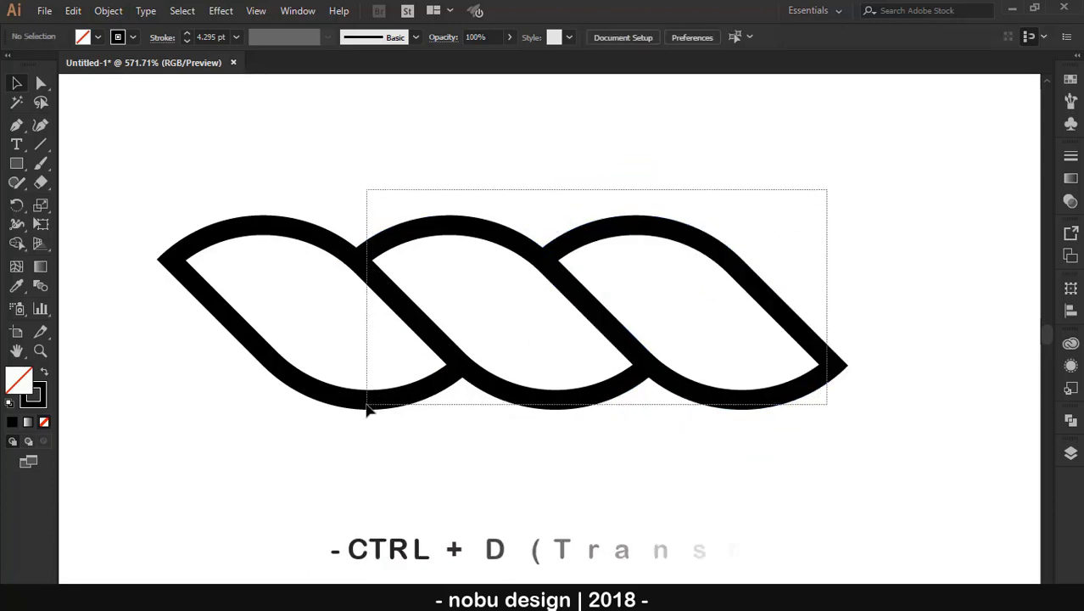
right_click(548, 237)
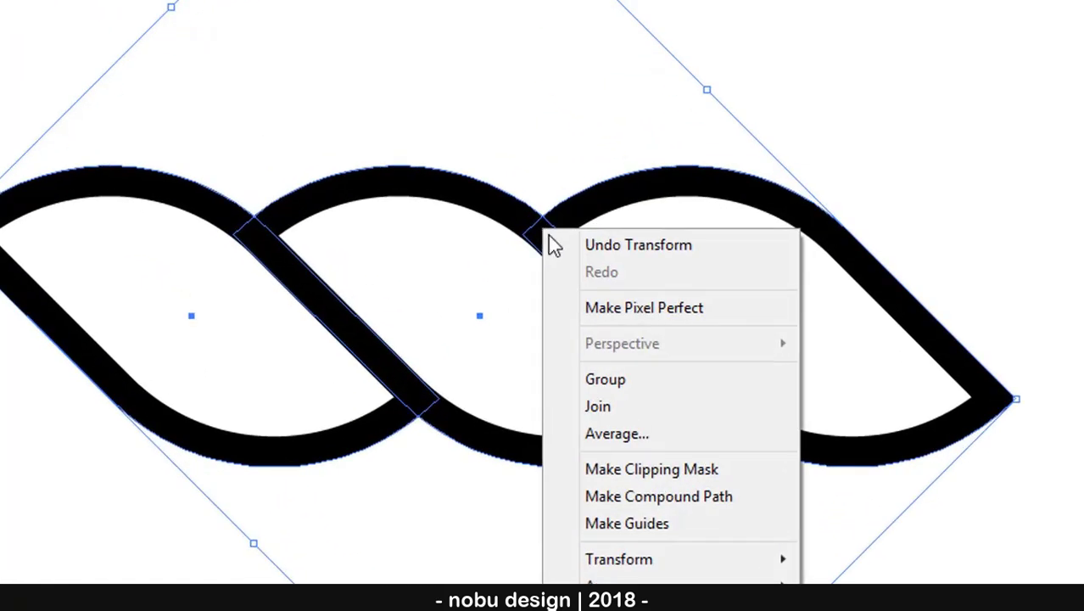
left_click(619, 383)
left_click(851, 304)
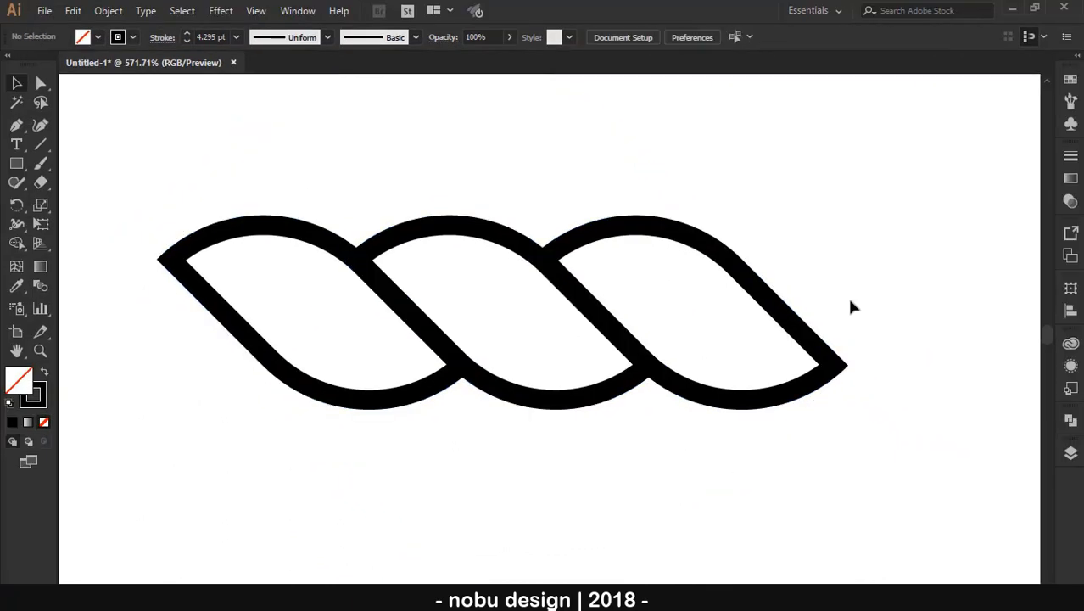
key("ctrl+minus")
Centre the grouped leaf row horizontally and vertically on the artboard
left_click_drag(430, 242, 693, 358)
left_click(680, 38)
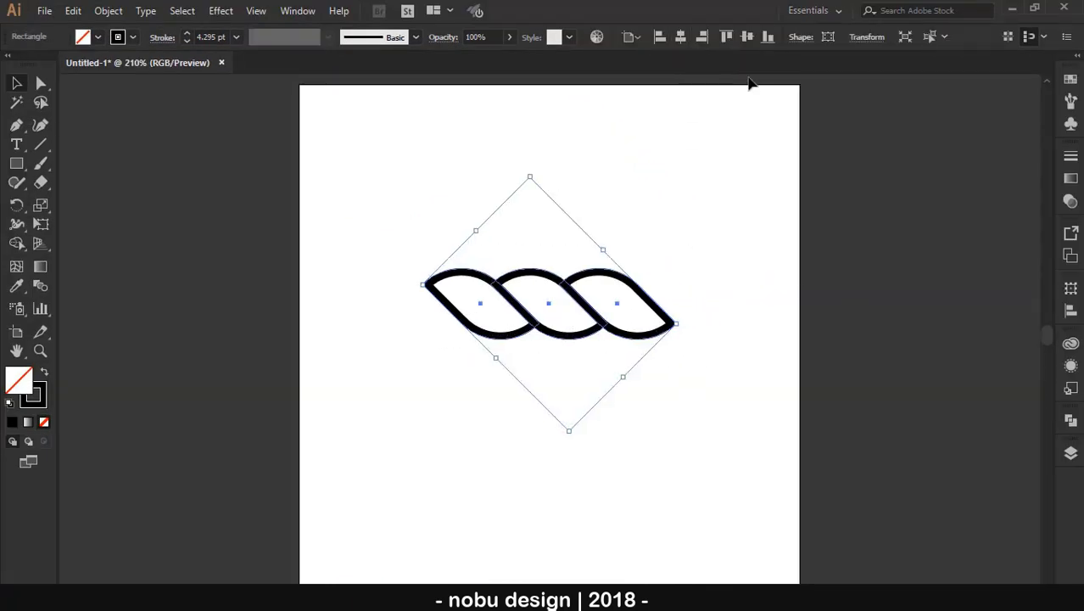
left_click(747, 36)
left_click(738, 255)
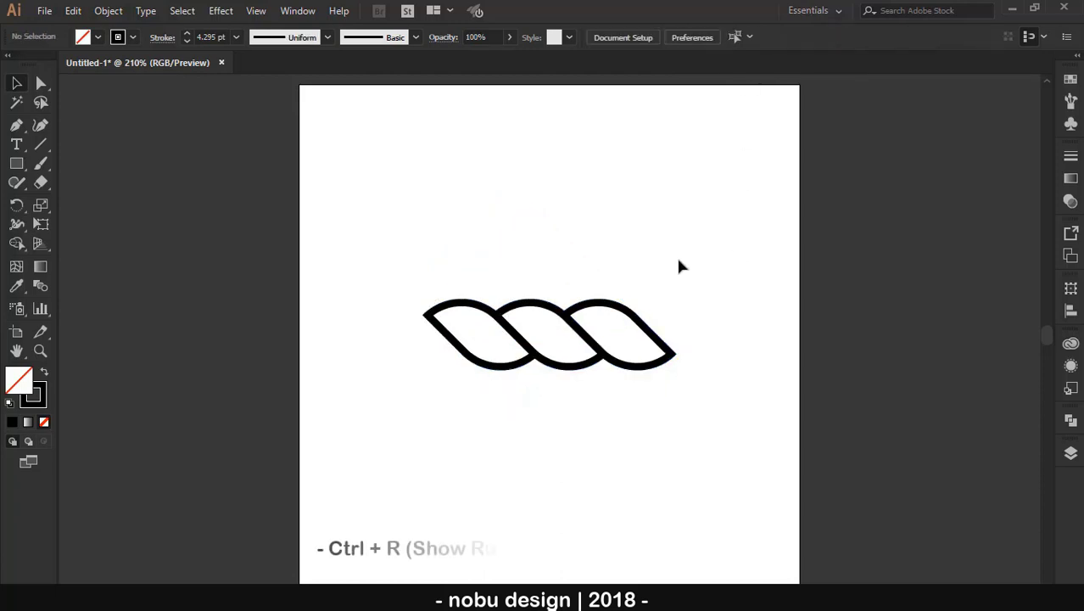
Show rulers and place vertical guides through the centres of the first and third leaves
key("ctrl+r")
left_click_drag(386, 240, 717, 419)
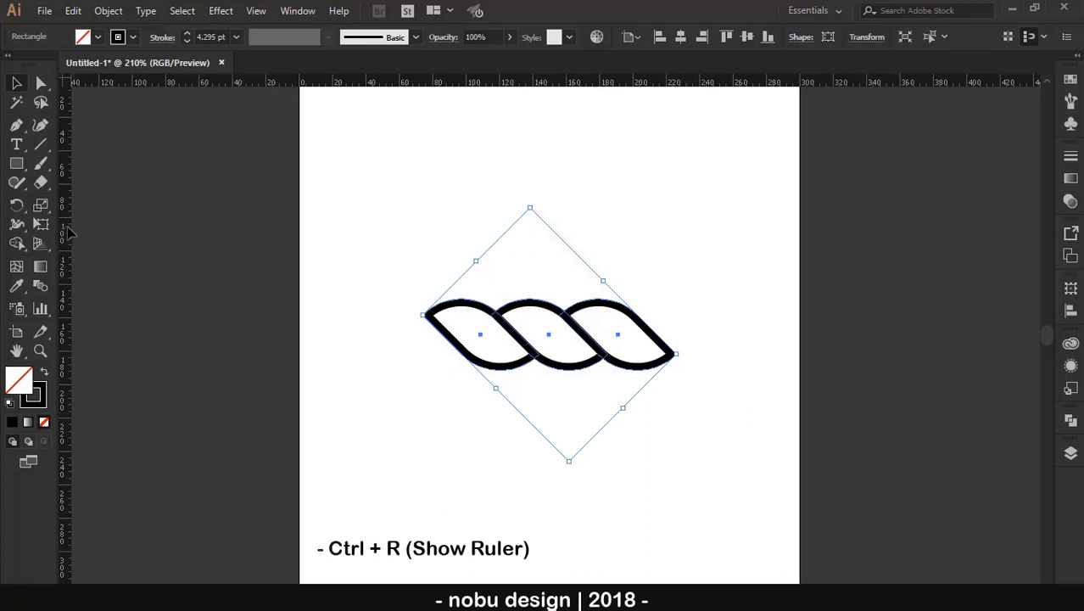
left_click_drag(68, 231, 481, 275)
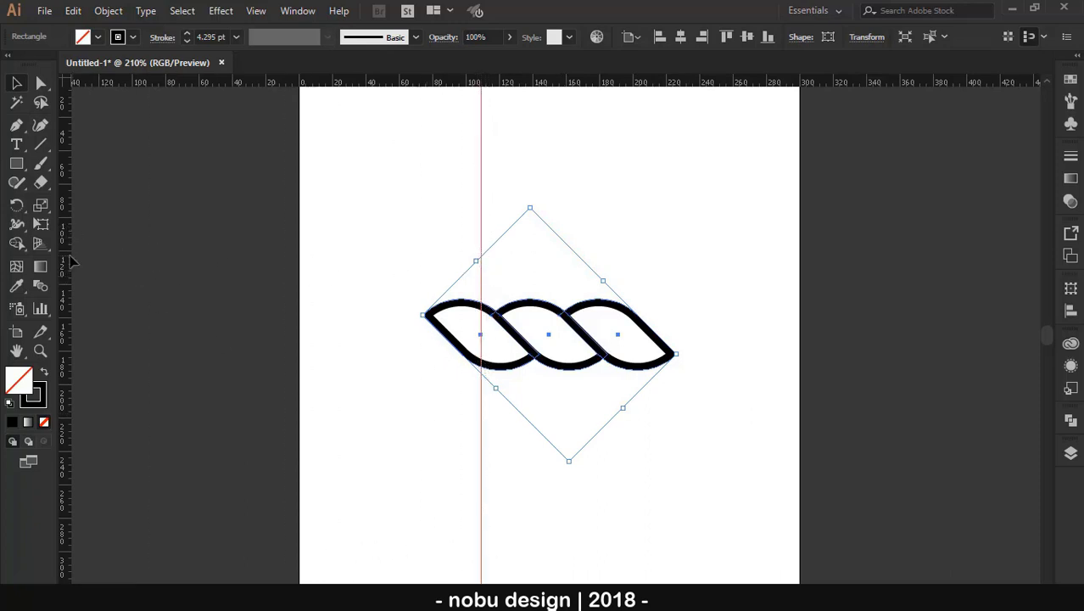
mouse_move(71, 259)
left_mouse_down()
mouse_move(602, 273)
mouse_move(616, 322)
left_mouse_up()
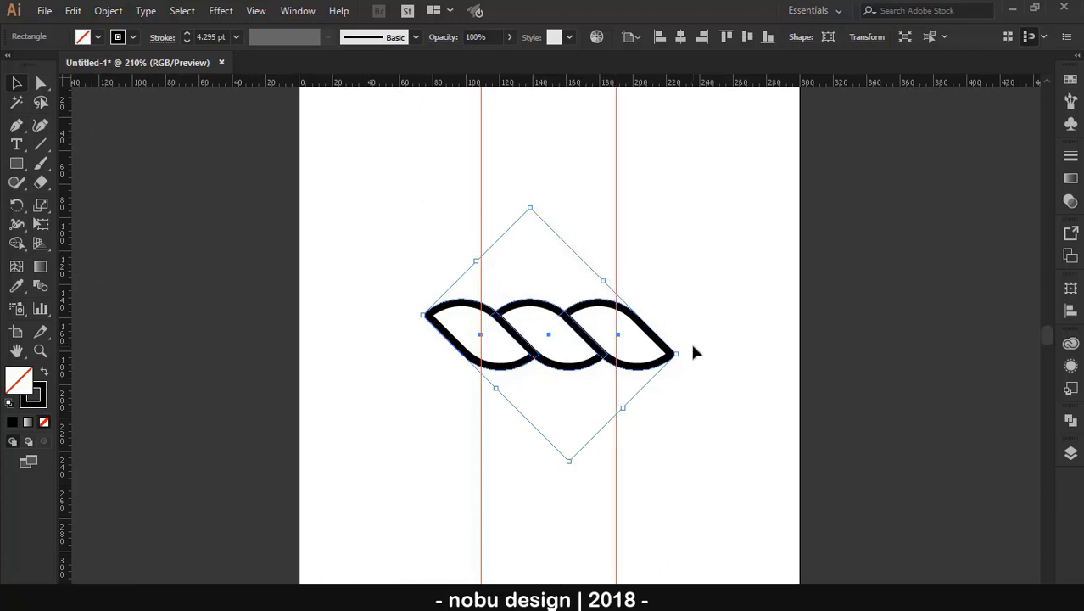
left_click(400, 360)
left_click_drag(399, 271, 472, 307)
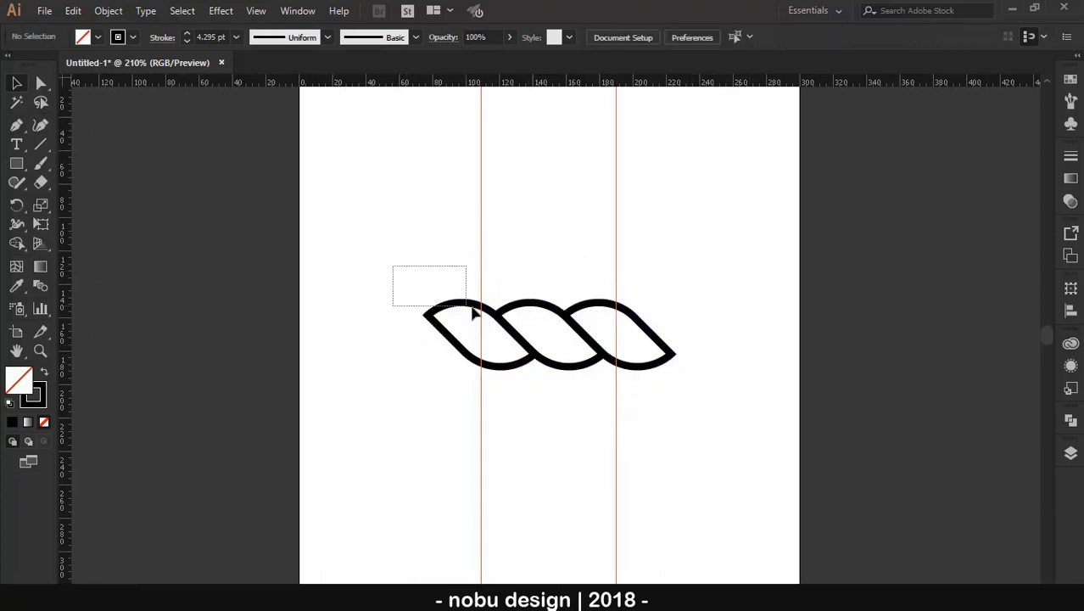
Expand the braid's appearance into filled shapes and zoom in on it
left_click(109, 10)
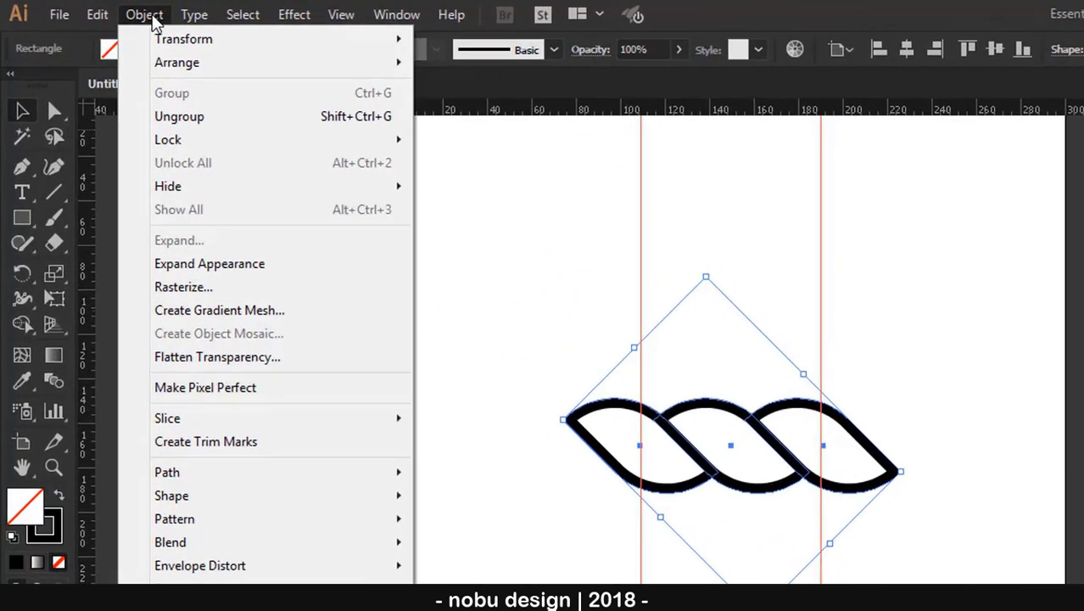
left_click(158, 197)
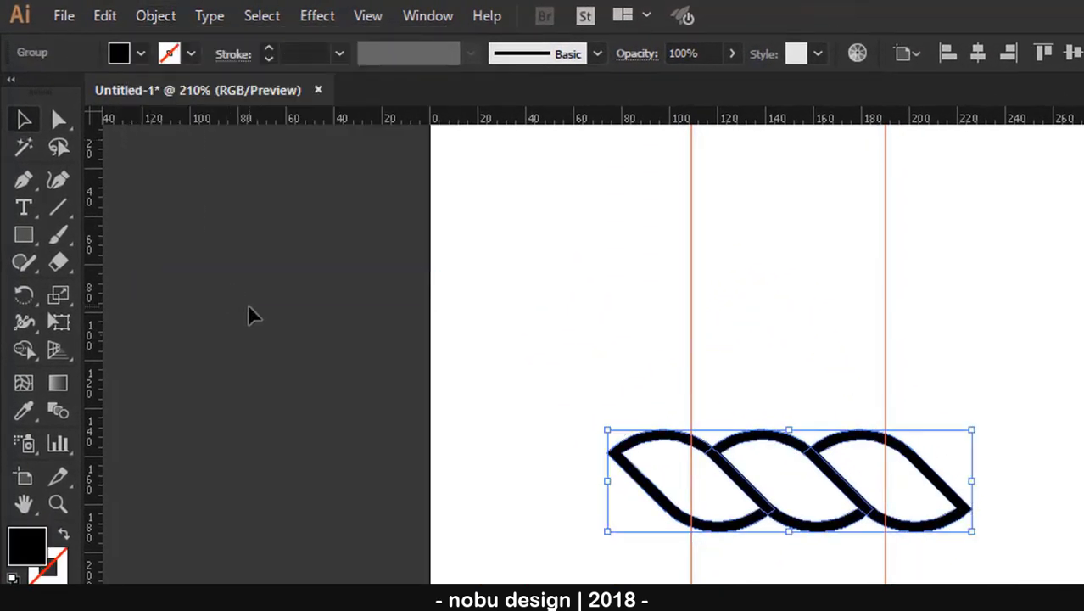
key("z")
left_click_drag(354, 256, 729, 423)
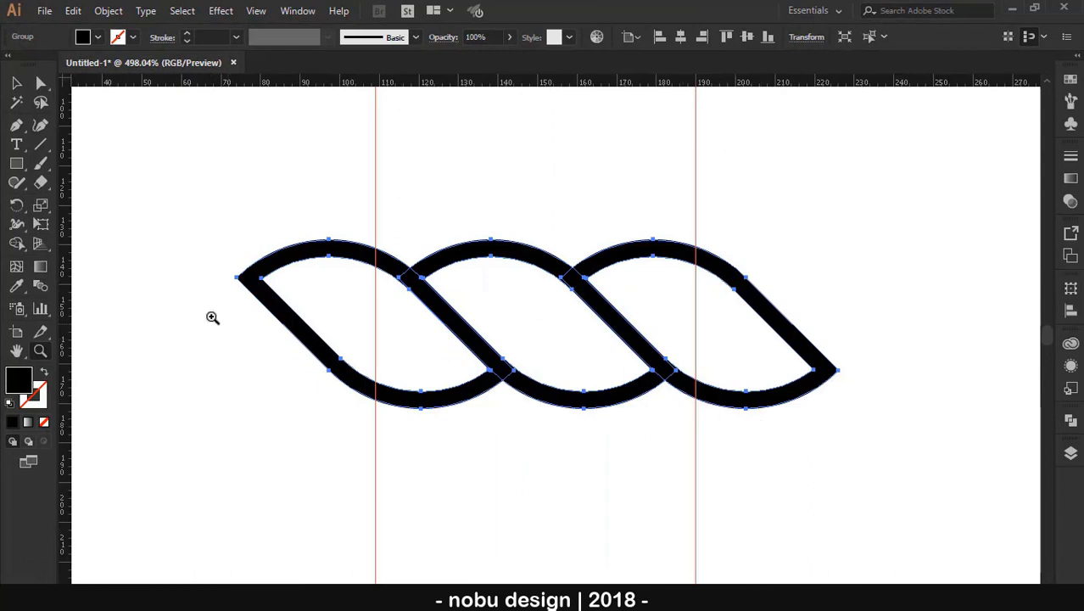
Draw rectangles covering the braid beyond each guide and select them with the braid
left_click(18, 164)
left_click_drag(161, 177, 376, 513)
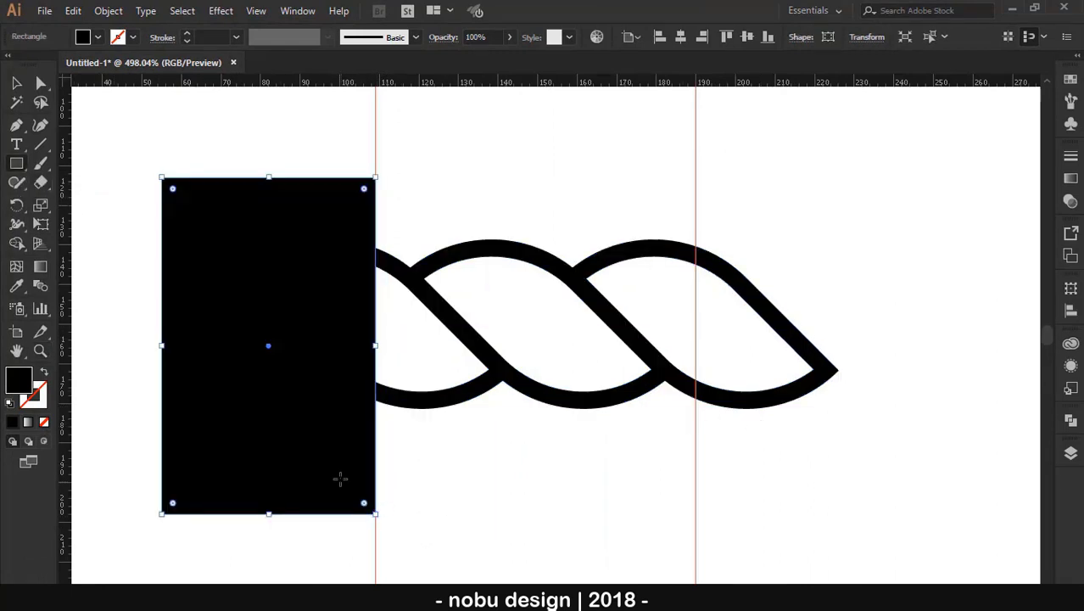
left_click_drag(695, 145, 894, 494)
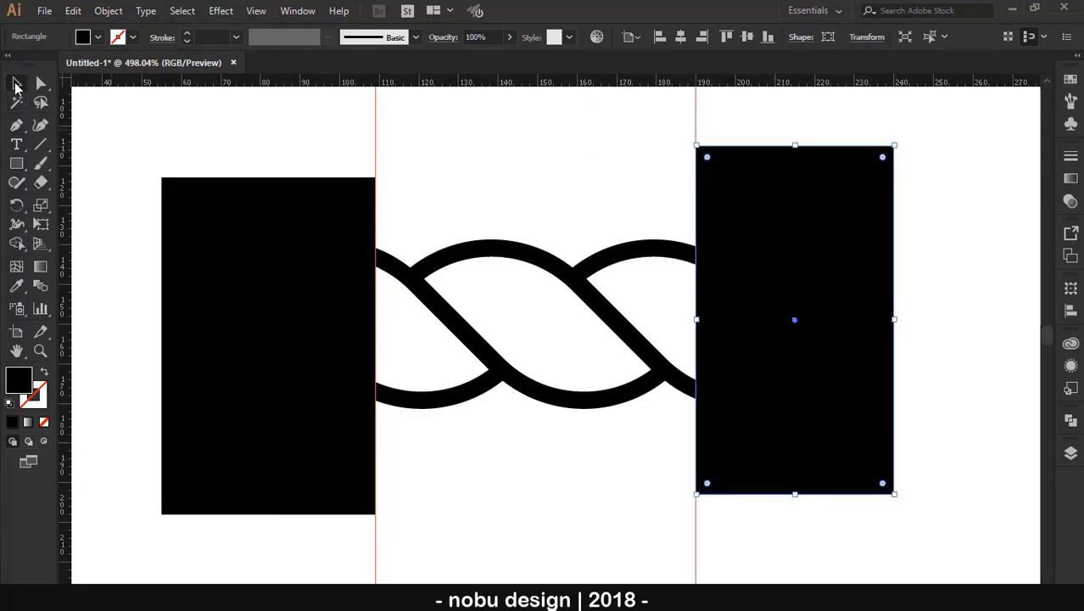
left_click_drag(147, 123, 821, 424)
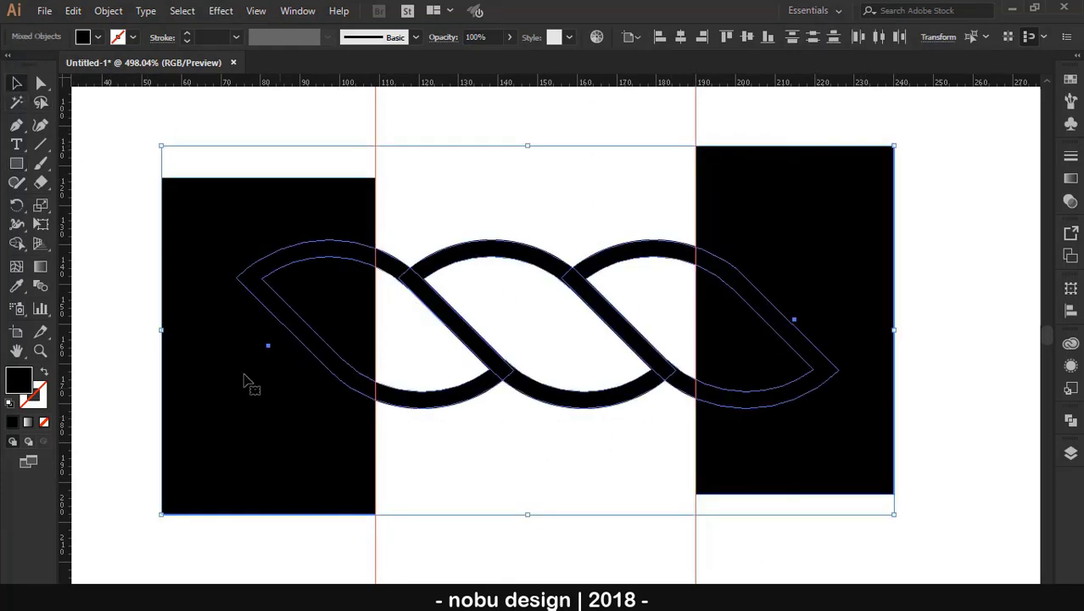
Delete both outer blocks and their braid ends with the Shape Builder tool
left_click(15, 249)
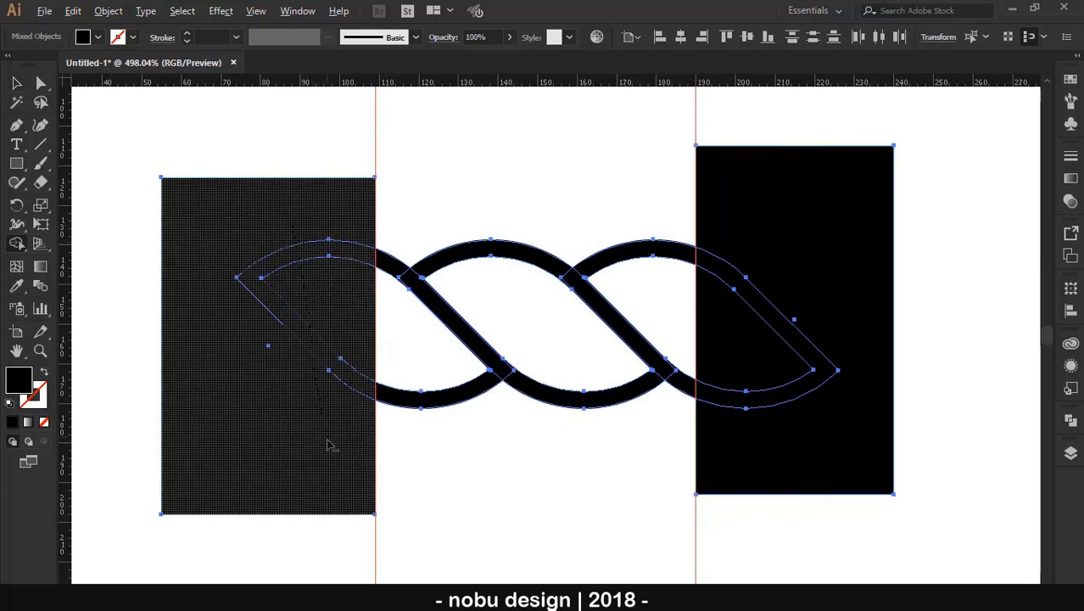
left_click(327, 442, "alt")
left_click_drag(774, 204, 774, 432)
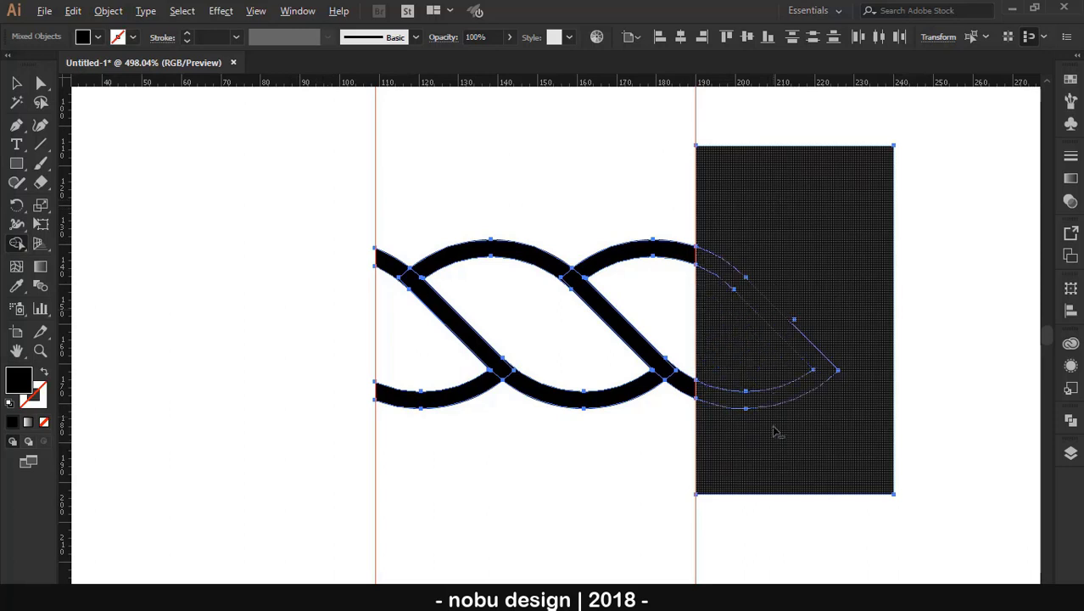
left_click(774, 436, "alt")
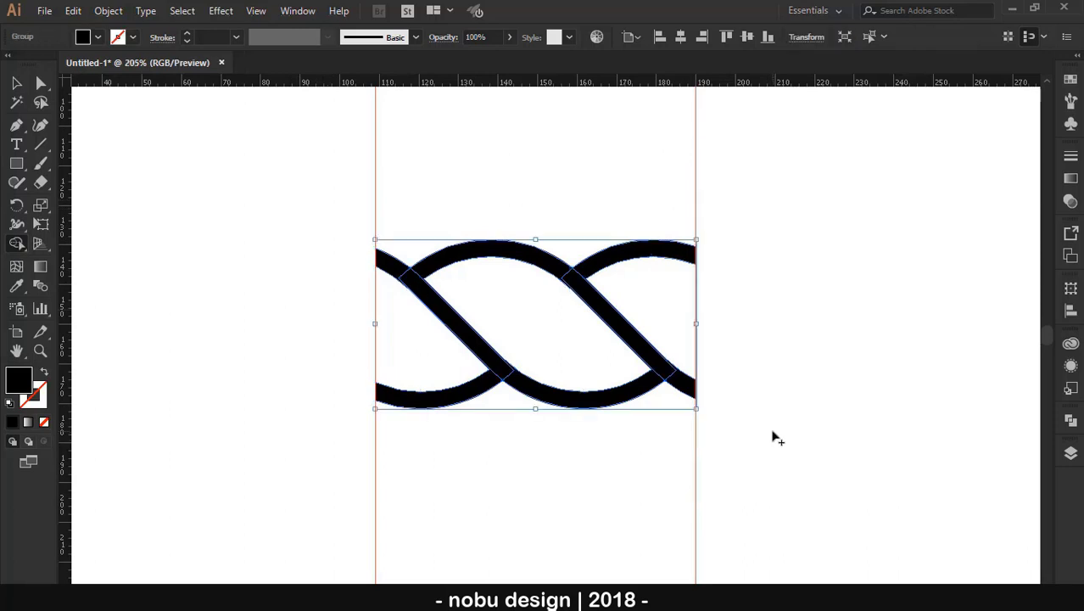
key("ctrl+minus")
key("ctrl+shift+b")
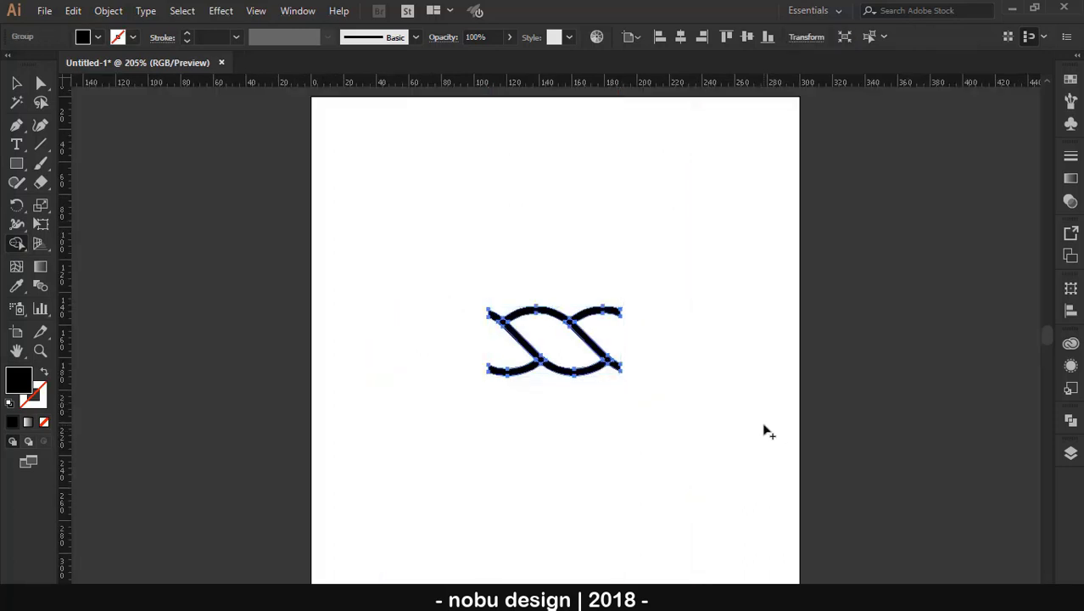
left_click(15, 82)
Unite the trimmed braid in Pathfinder and move it to the top-left at about 38 × 20 px
left_click(425, 197)
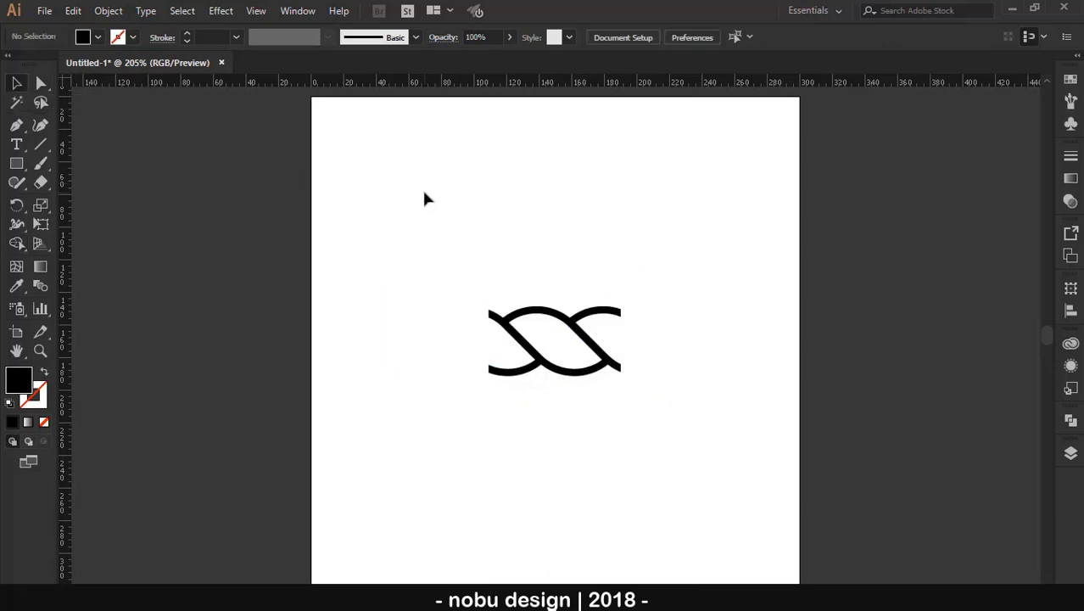
left_click_drag(465, 272, 720, 449)
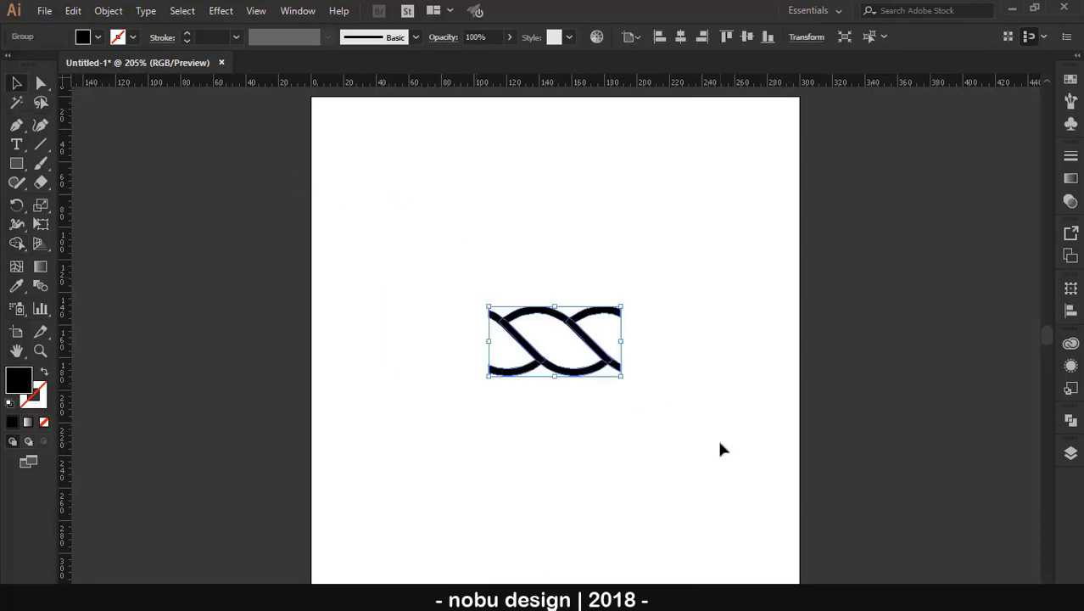
left_click(1071, 420)
left_click(788, 530)
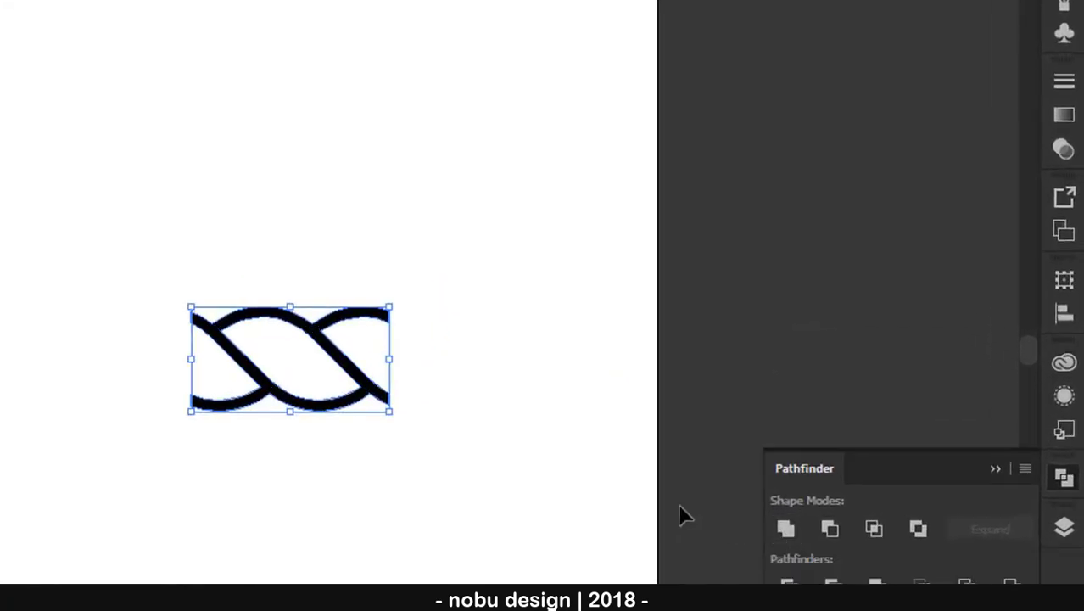
left_click(535, 462)
mouse_move(587, 348)
left_mouse_down()
mouse_move(425, 174)
mouse_move(389, 169)
left_mouse_up()
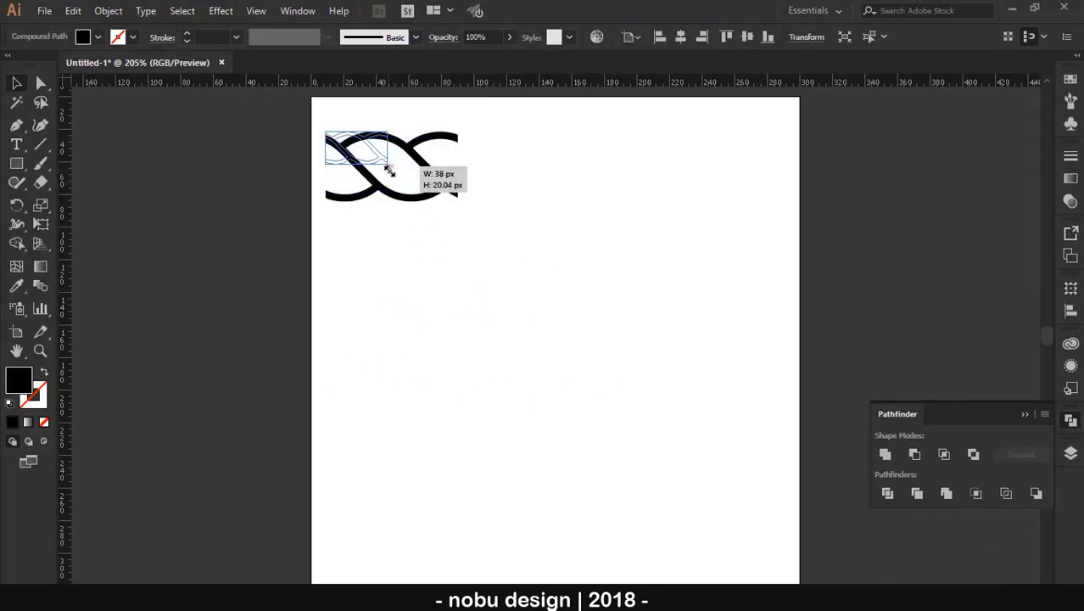
left_click(492, 222)
left_click(1023, 414)
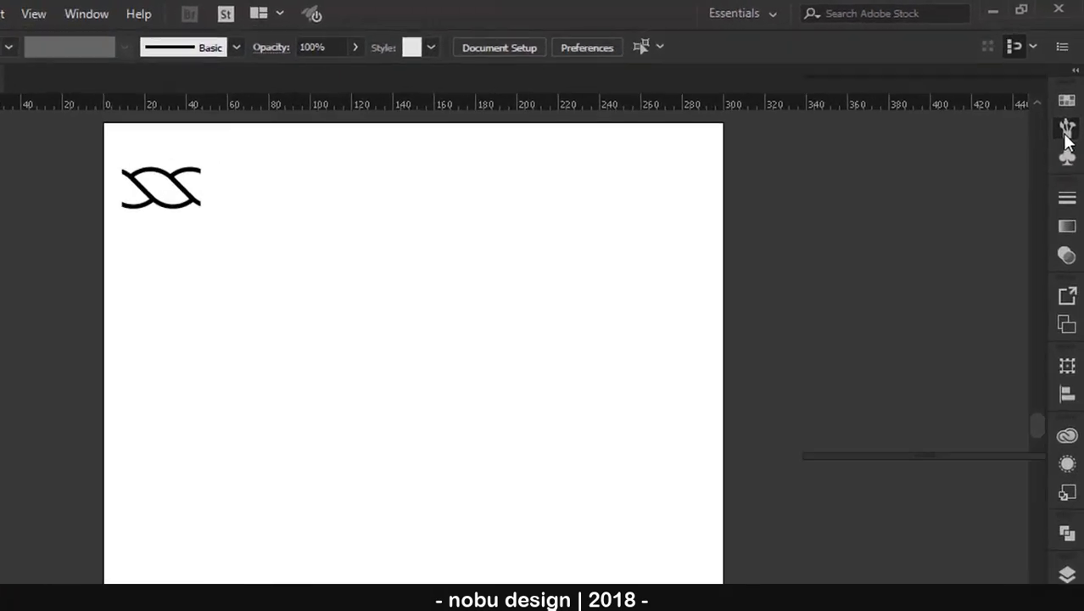
Drag the braid into the Brushes panel as a new Pattern Brush
left_click(1071, 102)
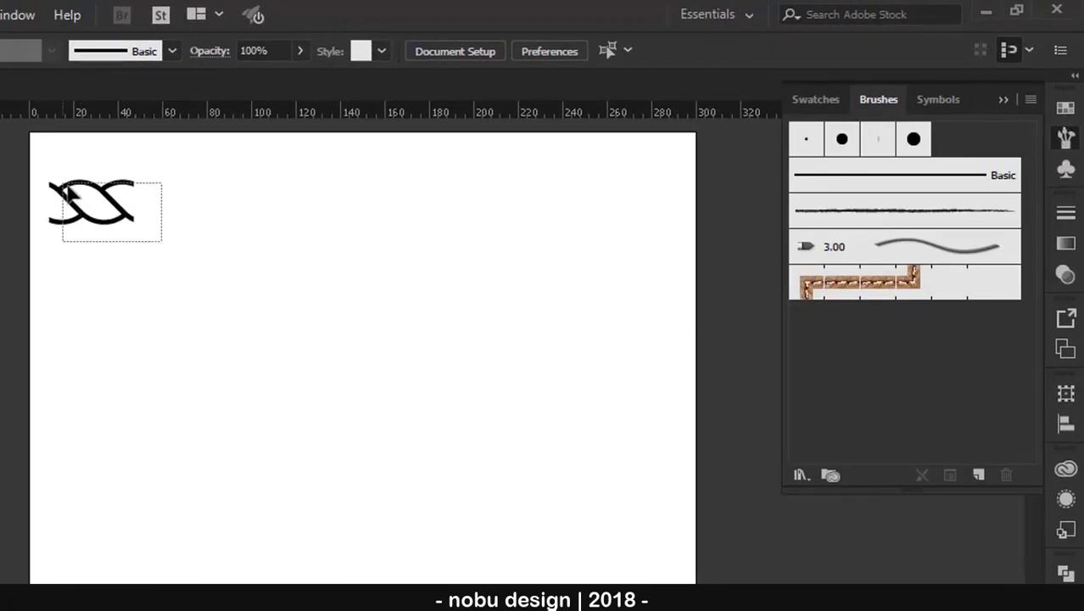
left_click_drag(162, 241, 46, 172)
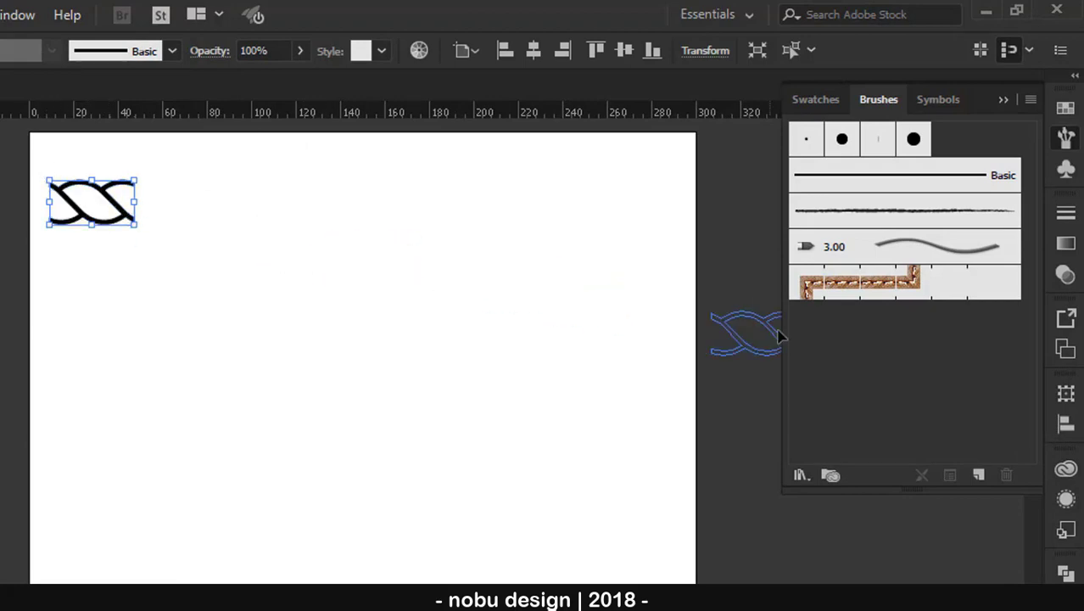
left_click_drag(115, 208, 873, 361)
left_click(369, 422)
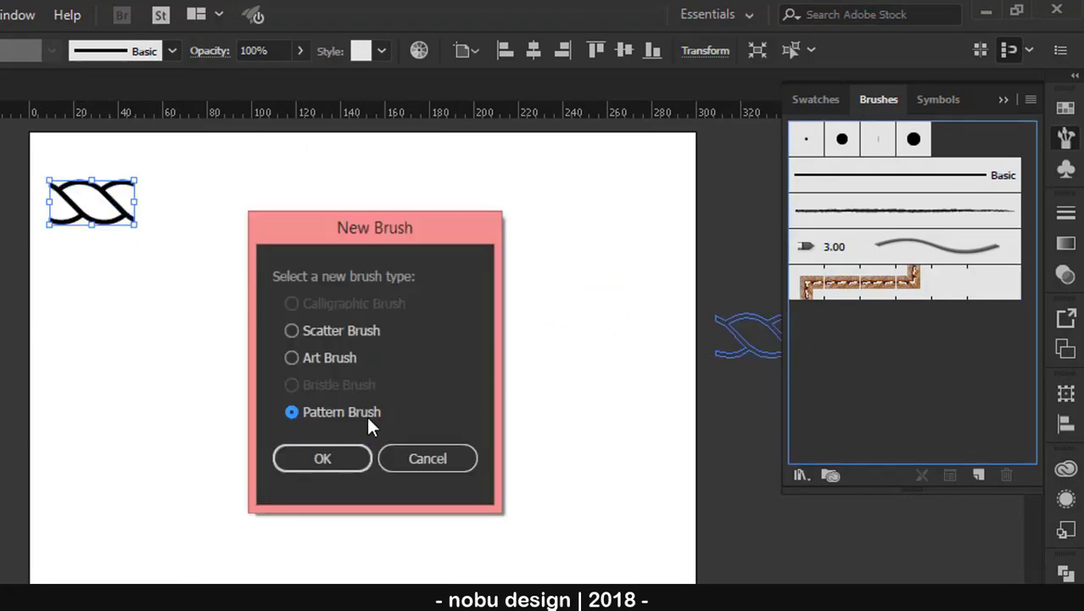
left_click(357, 454)
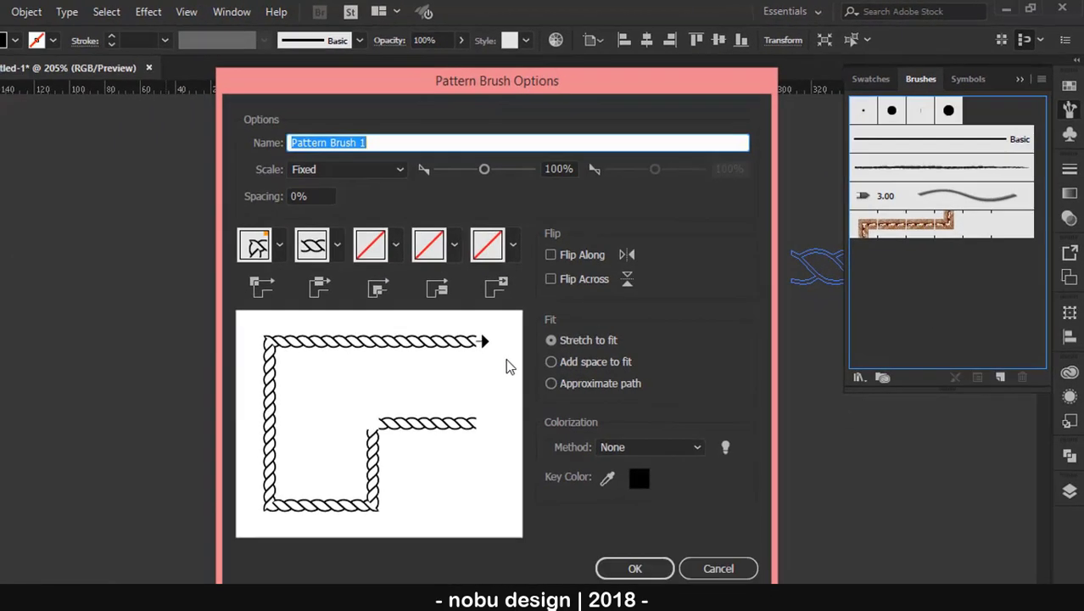
Set an auto outer corner, Original side tile and Auto-Centered inner corner, then save the brush
left_click(279, 245)
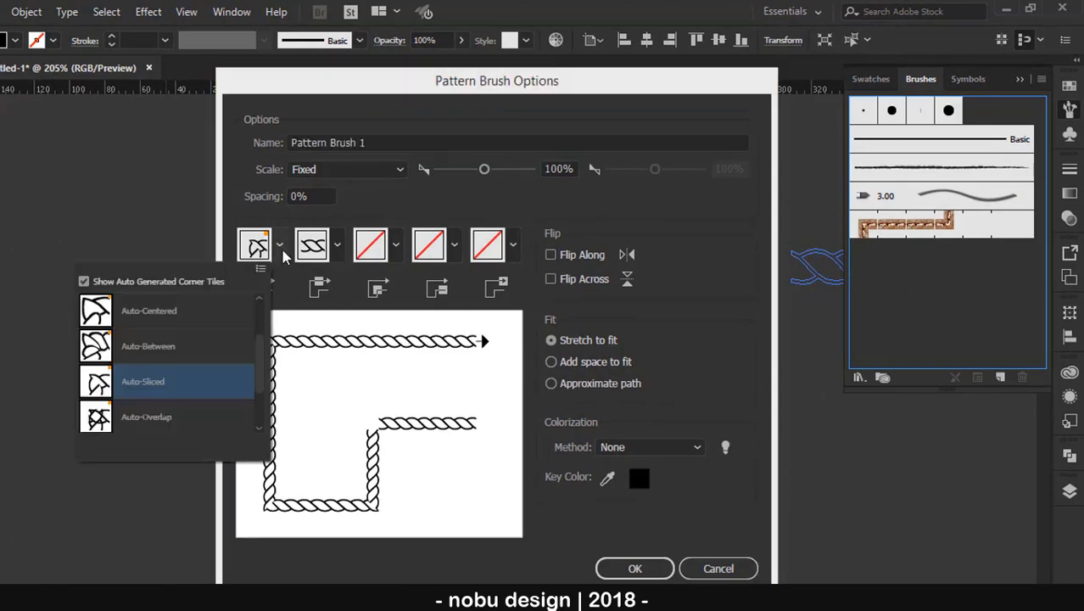
left_click(181, 320)
left_click(338, 245)
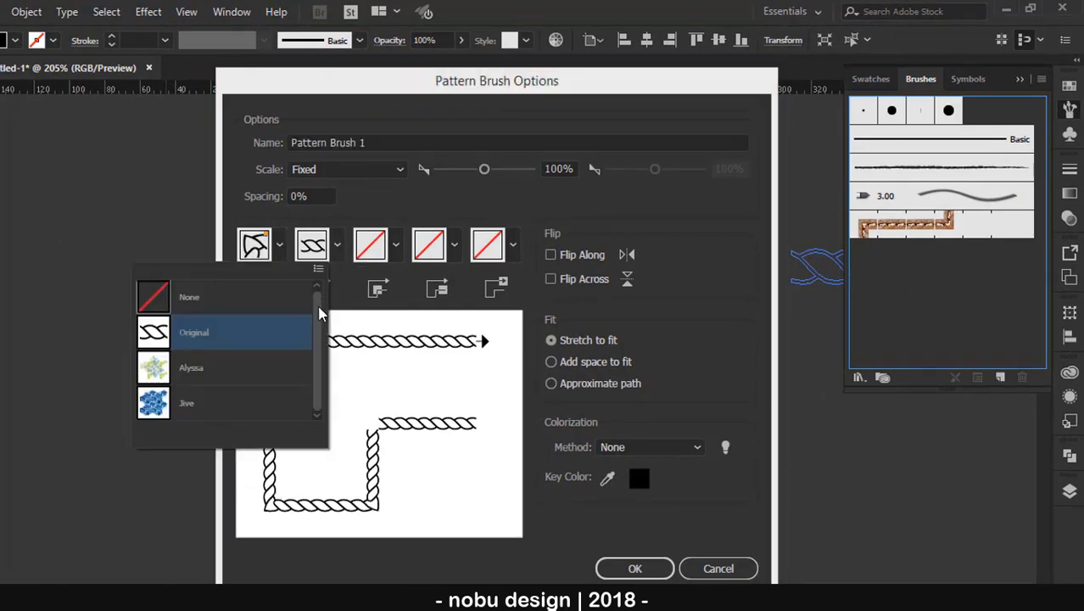
left_click(291, 338)
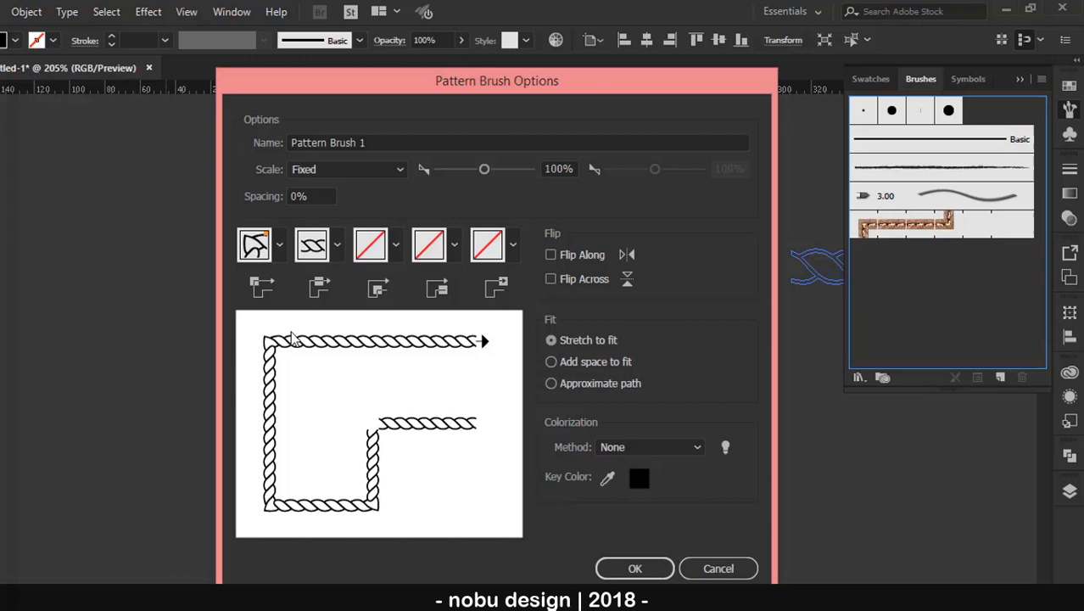
left_click(398, 246)
left_click(293, 388)
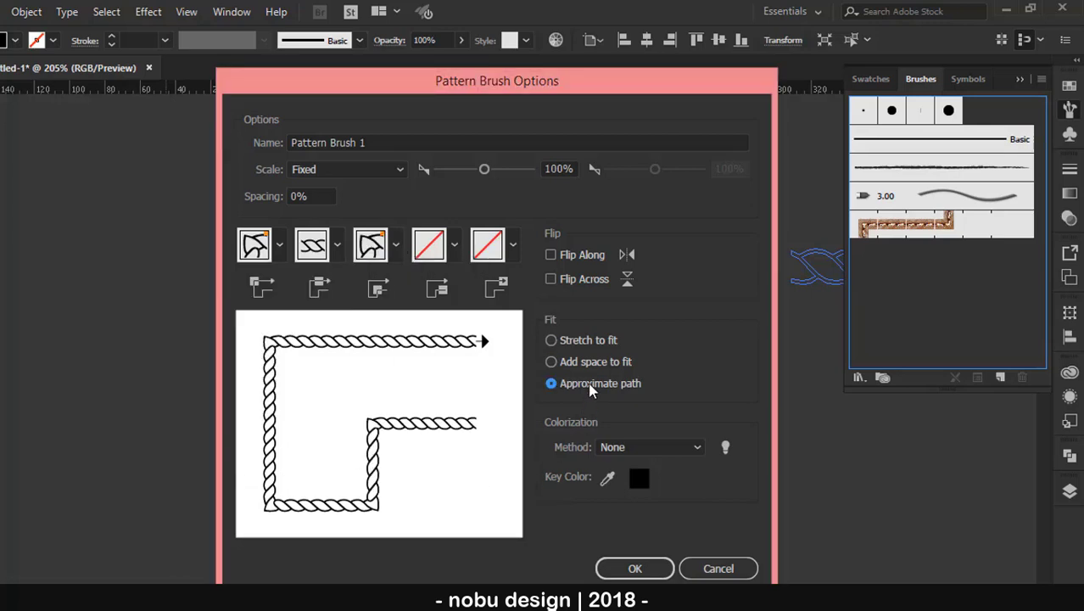
left_click(635, 568)
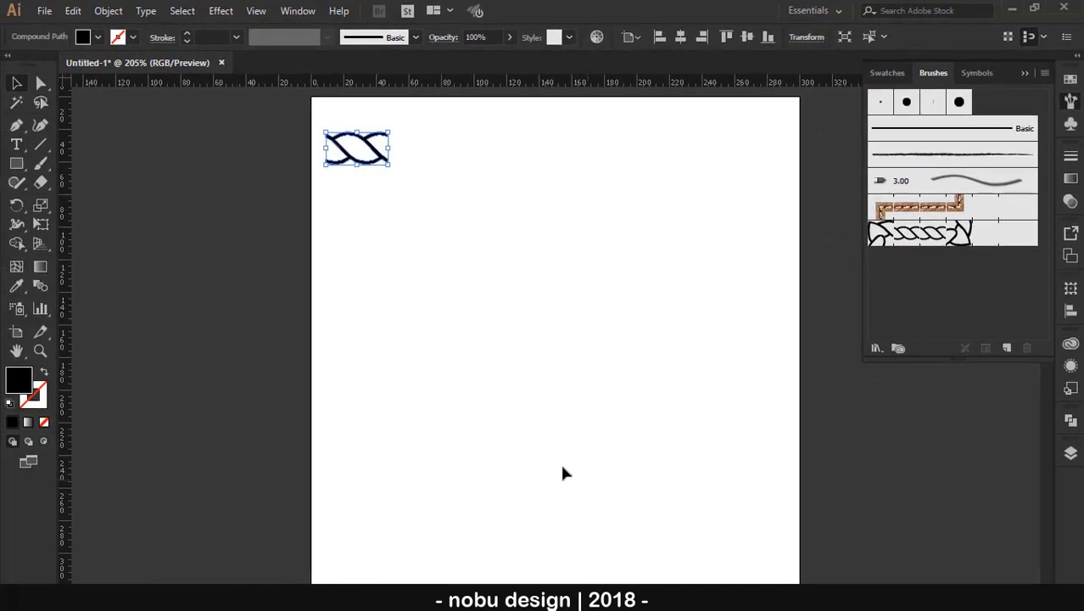
Create a 200 × 200 px circle with the Ellipse tool
left_click(16, 163)
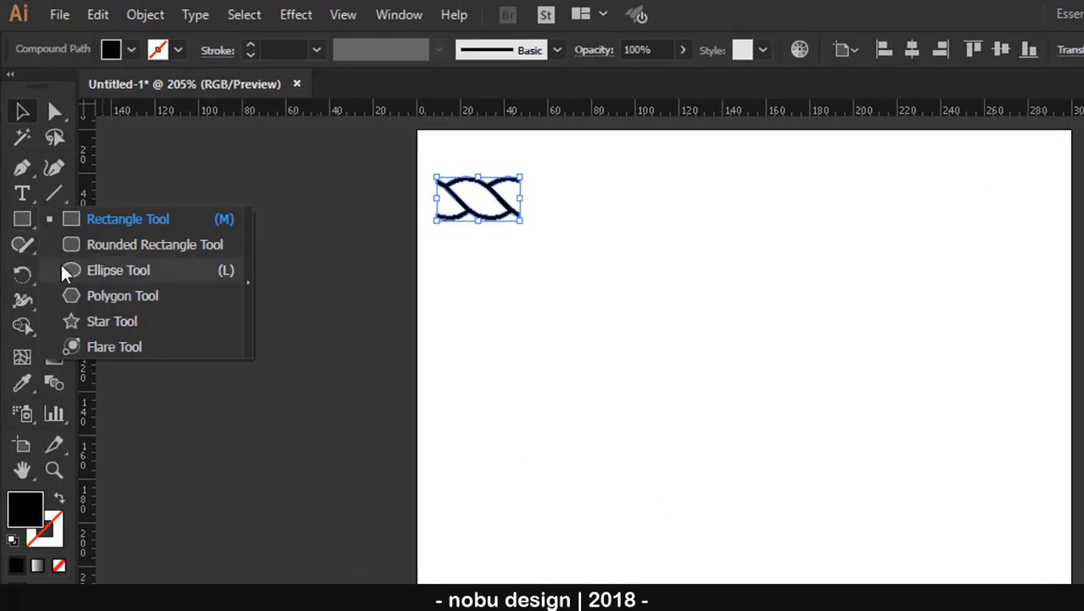
left_click(51, 201)
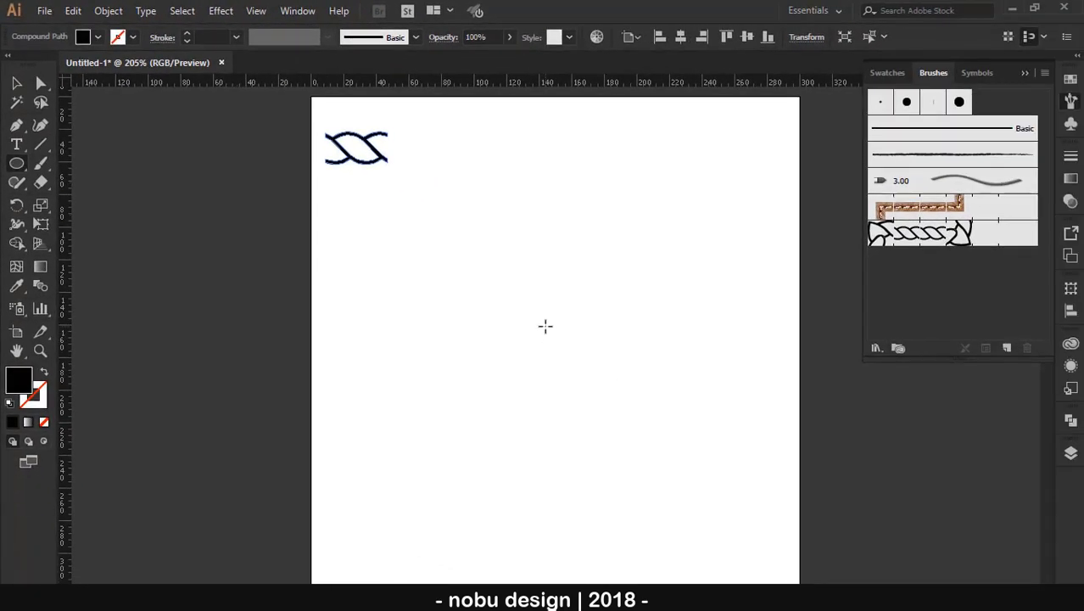
left_click(546, 326)
left_click(622, 162)
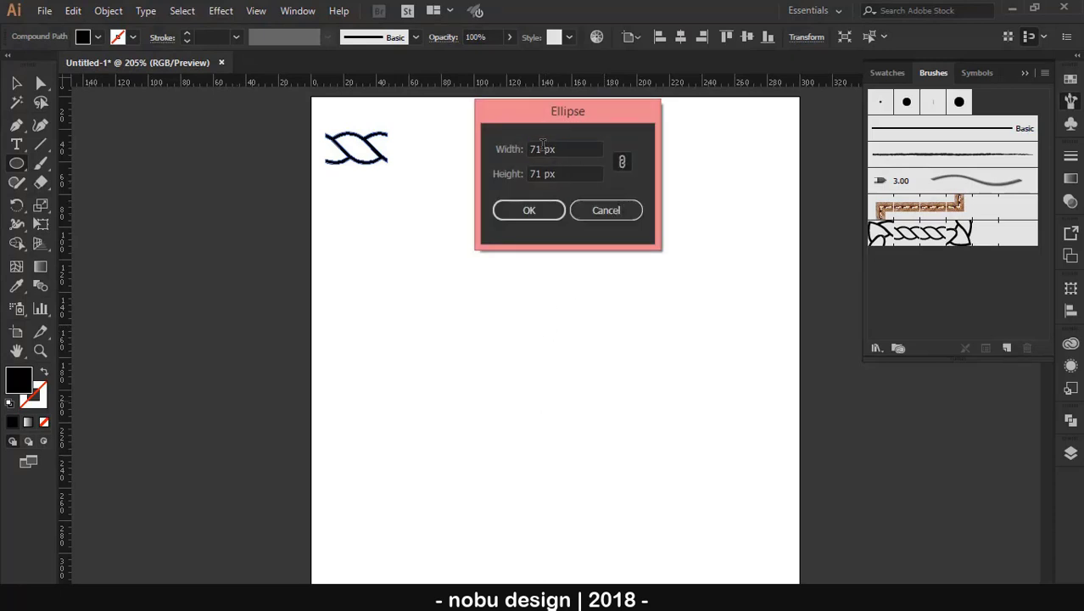
left_click_drag(540, 149, 515, 146)
type("0")
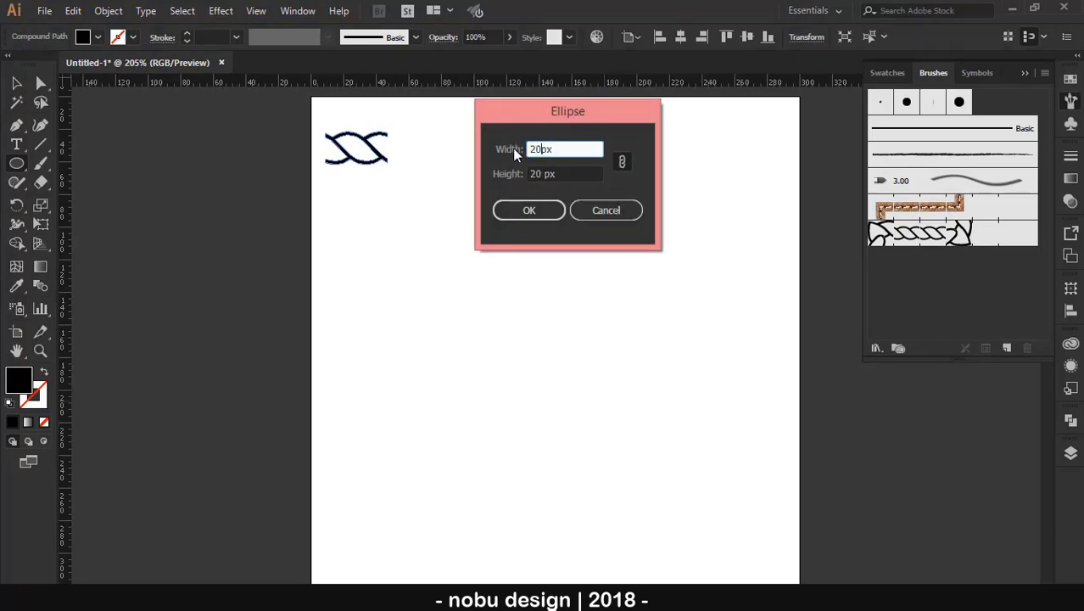
type("0")
key("Return")
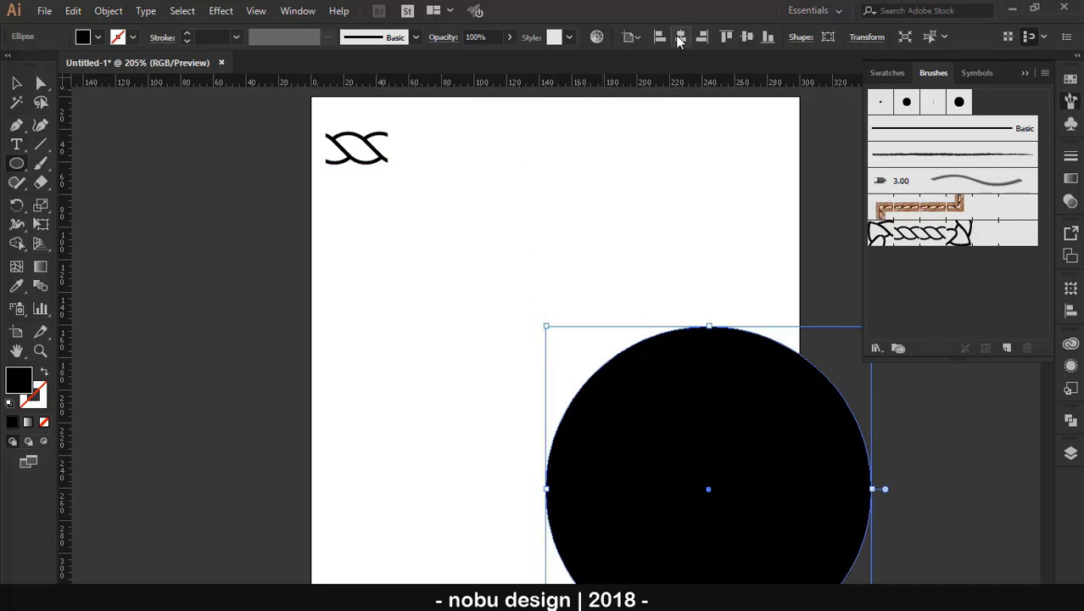
Centre the circle, swap its fill to a stroke, and apply the rope brush
left_click(680, 36)
left_click(743, 37)
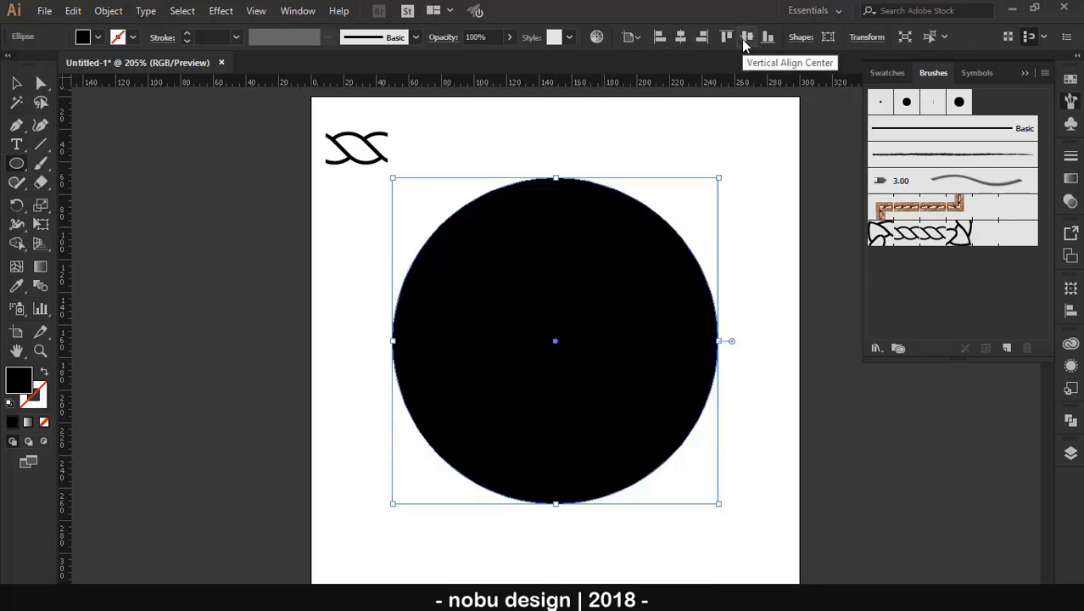
left_click(45, 372)
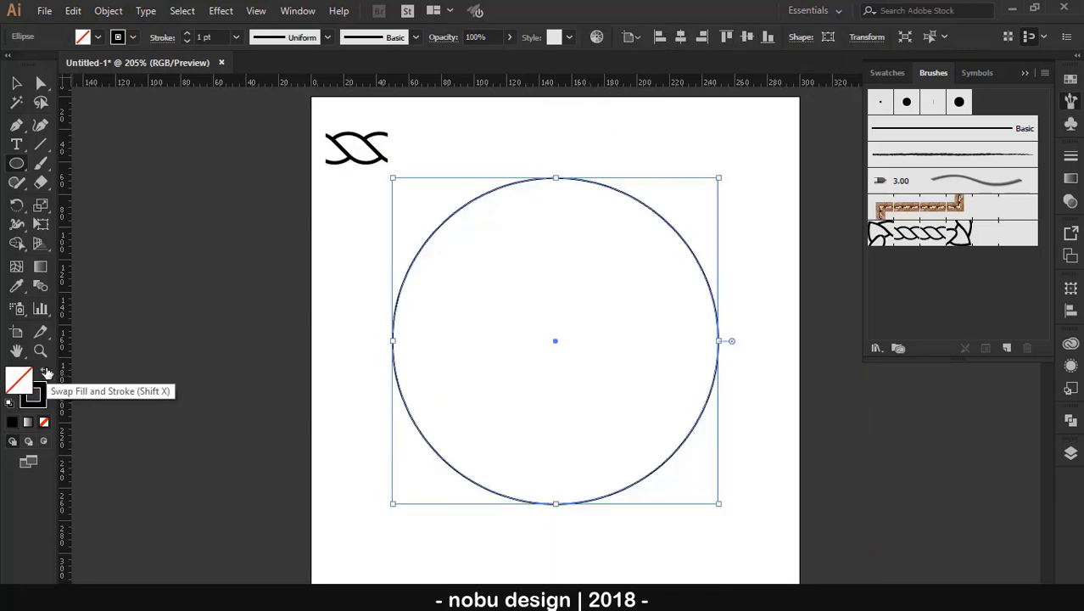
left_click(515, 146)
left_click_drag(481, 133, 638, 227)
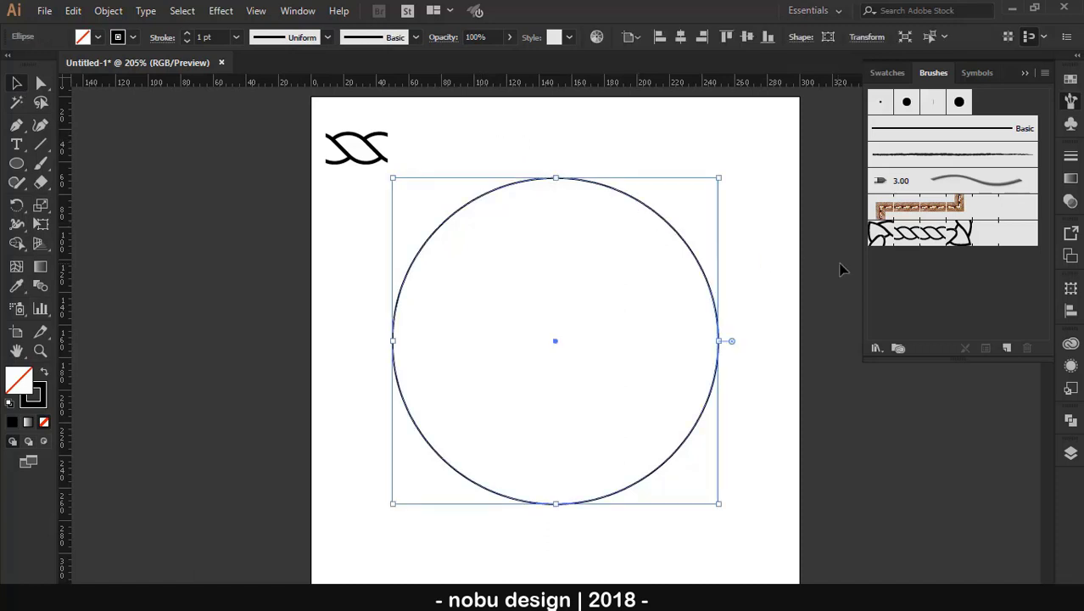
left_click(940, 242)
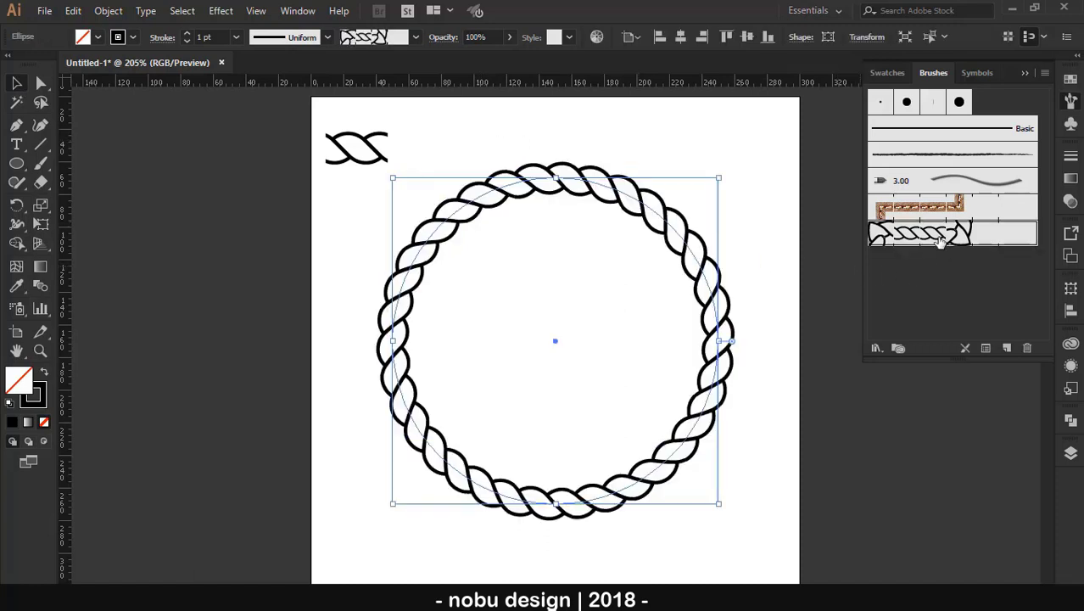
Thin the rope stroke to 0.75 pt, shrink the circle and move it to the artboard top
left_click(753, 240)
left_click_drag(703, 168, 630, 260)
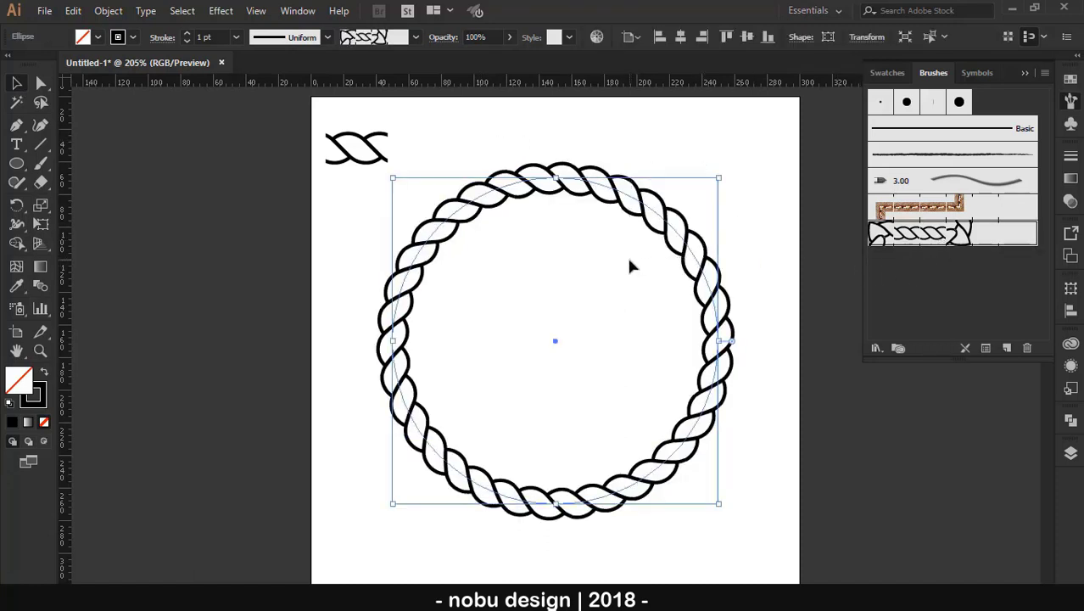
left_click(187, 41)
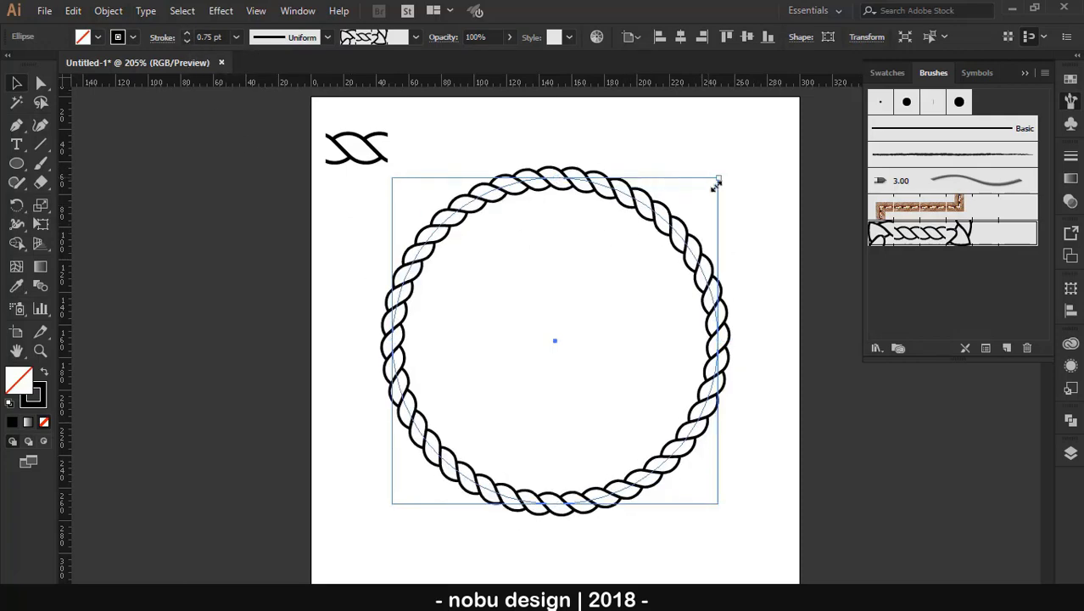
left_click_drag(715, 185, 636, 268)
left_click(670, 246)
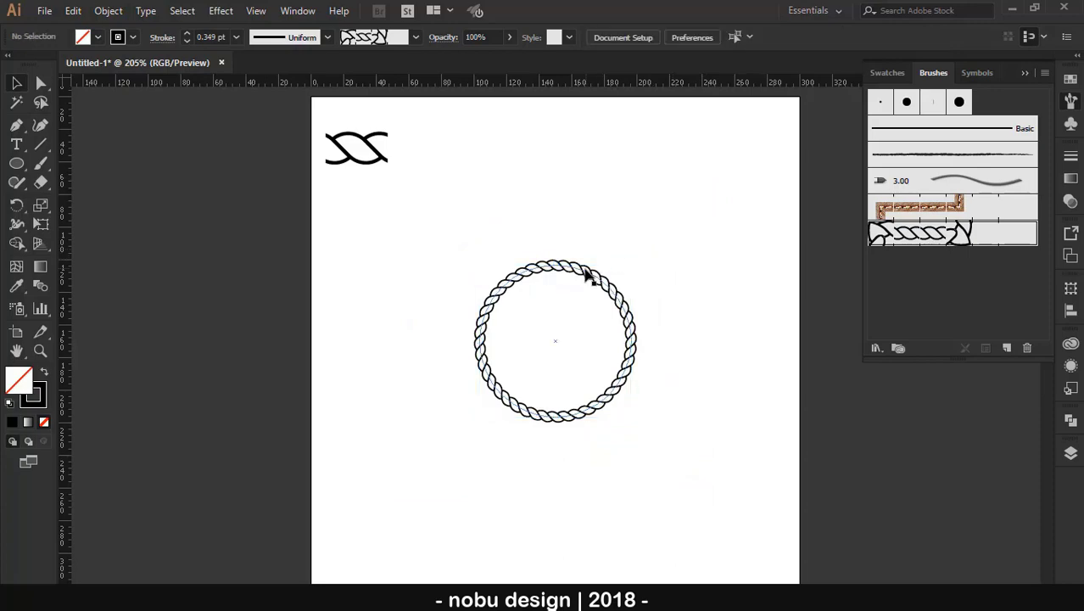
left_click_drag(585, 275, 584, 136)
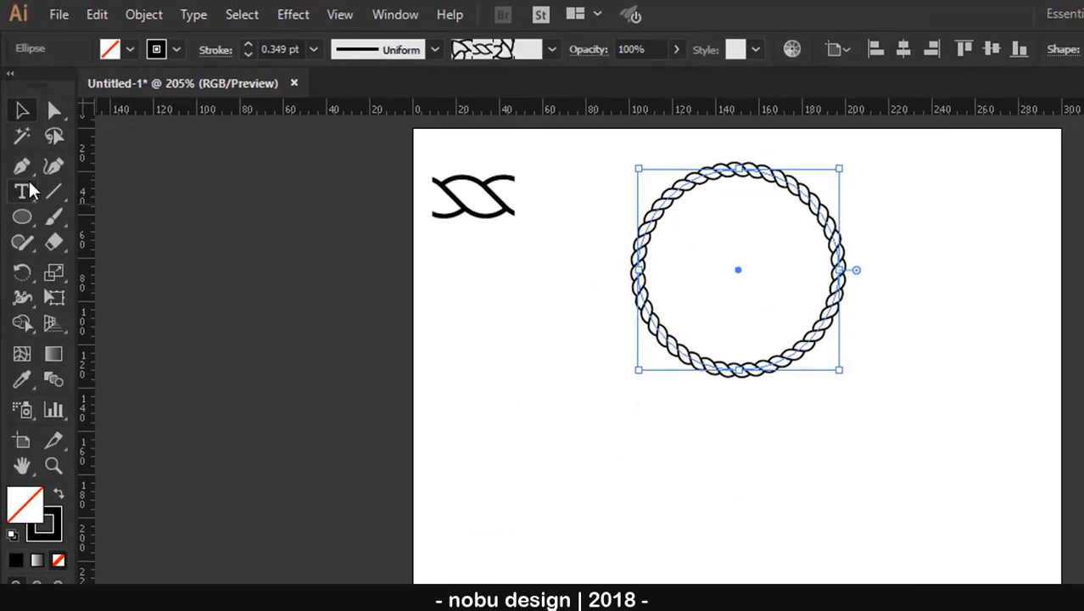
left_click(17, 126)
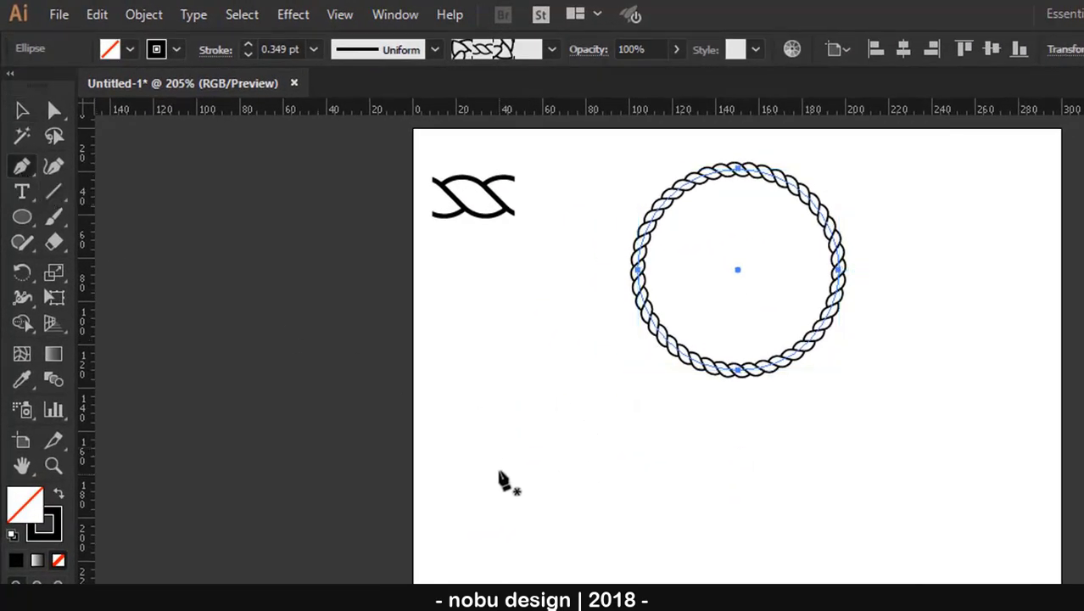
Draw a Pen arc below the circle and apply the rope brush to it
left_click_drag(497, 459, 499, 387)
left_click_drag(951, 451, 956, 513)
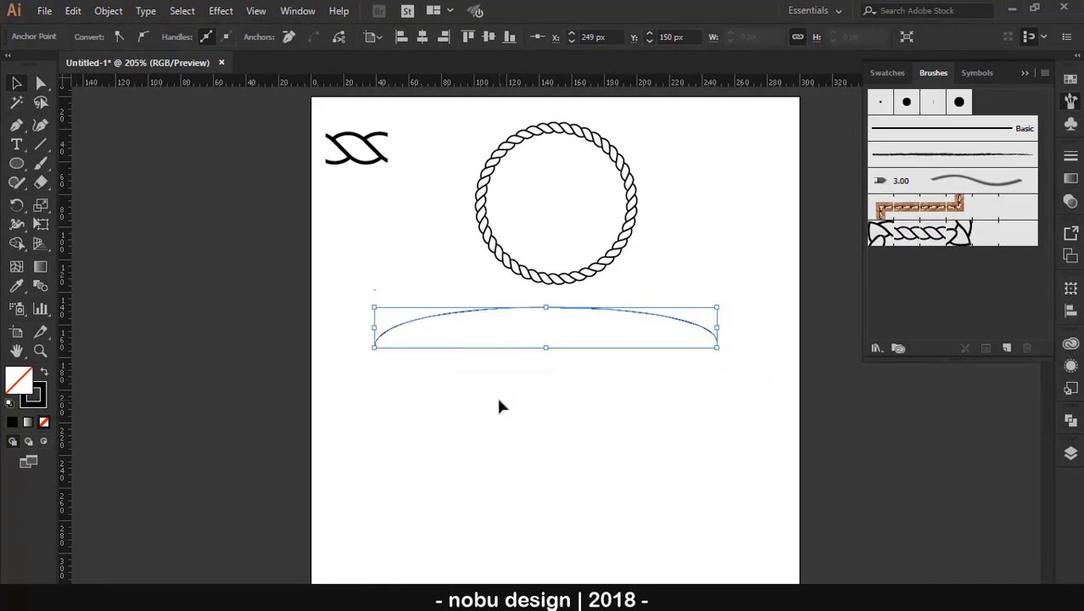
left_click_drag(477, 364, 428, 302)
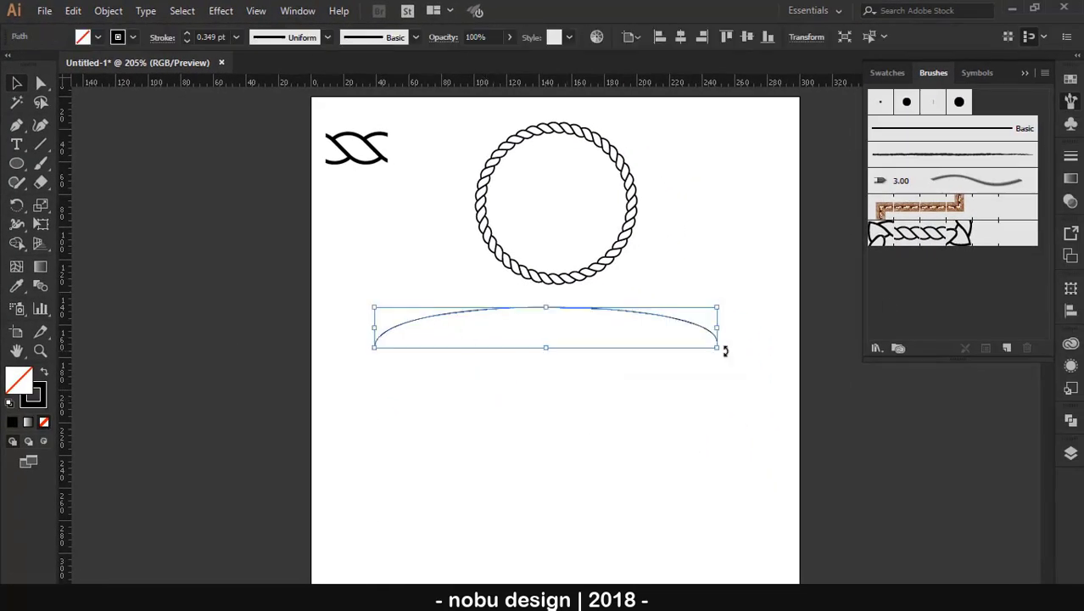
left_click(920, 232)
left_click(753, 417)
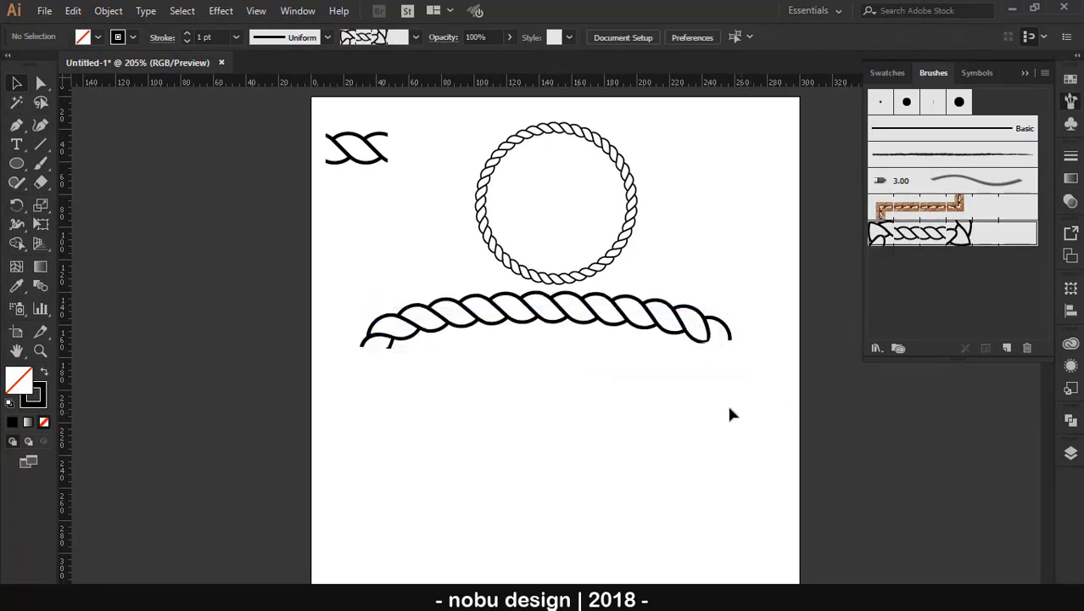
Thin the rope arc to 0.5 pt and paint a wavy rope stroke with the Paintbrush
left_click_drag(714, 378, 690, 303)
left_click(185, 40)
left_click(186, 40)
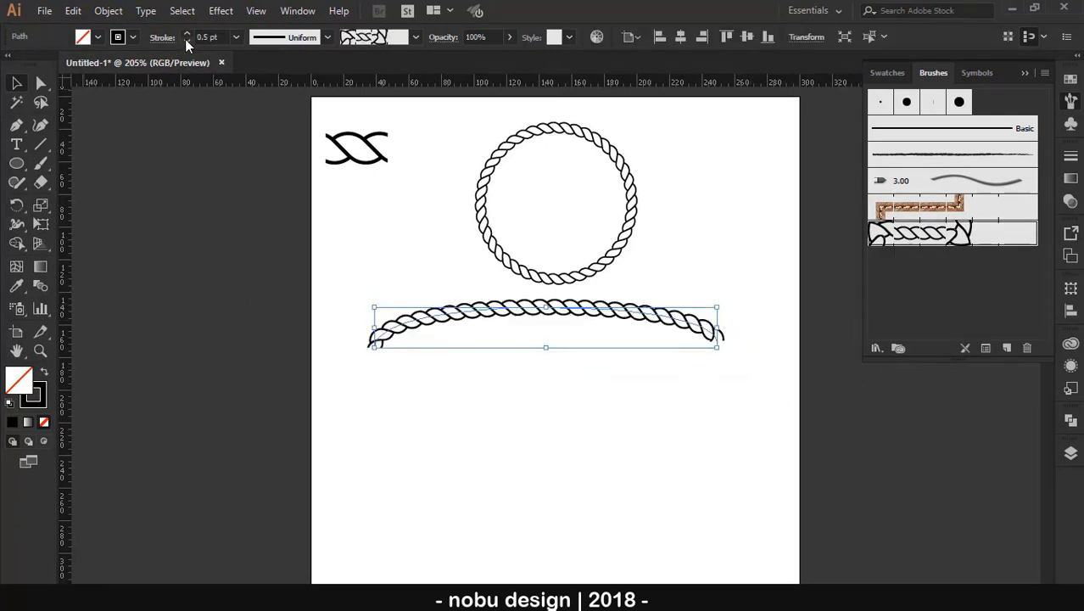
left_click(518, 413)
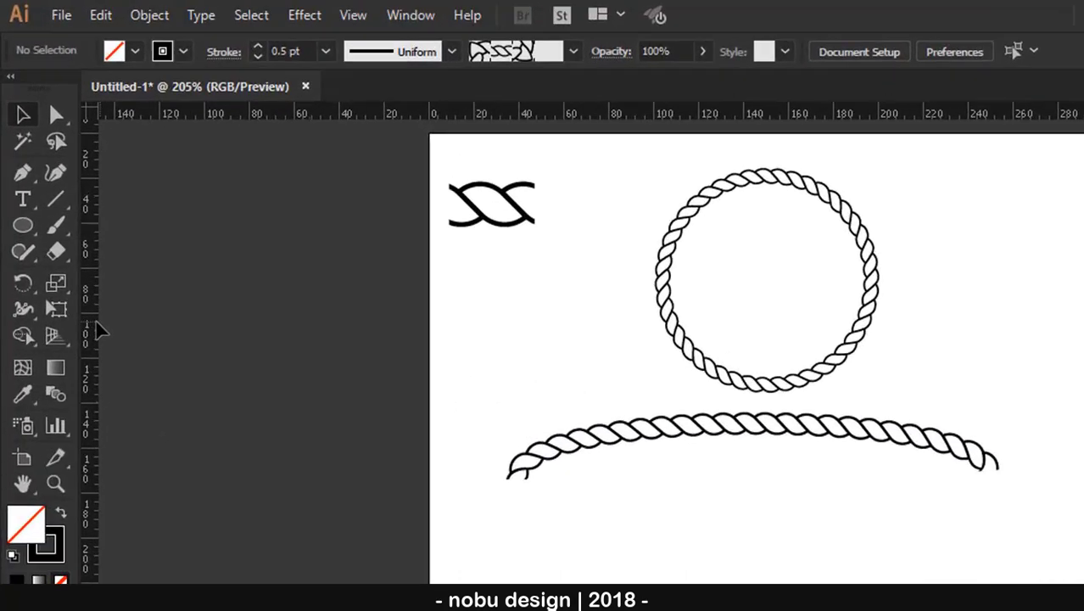
left_click(51, 229)
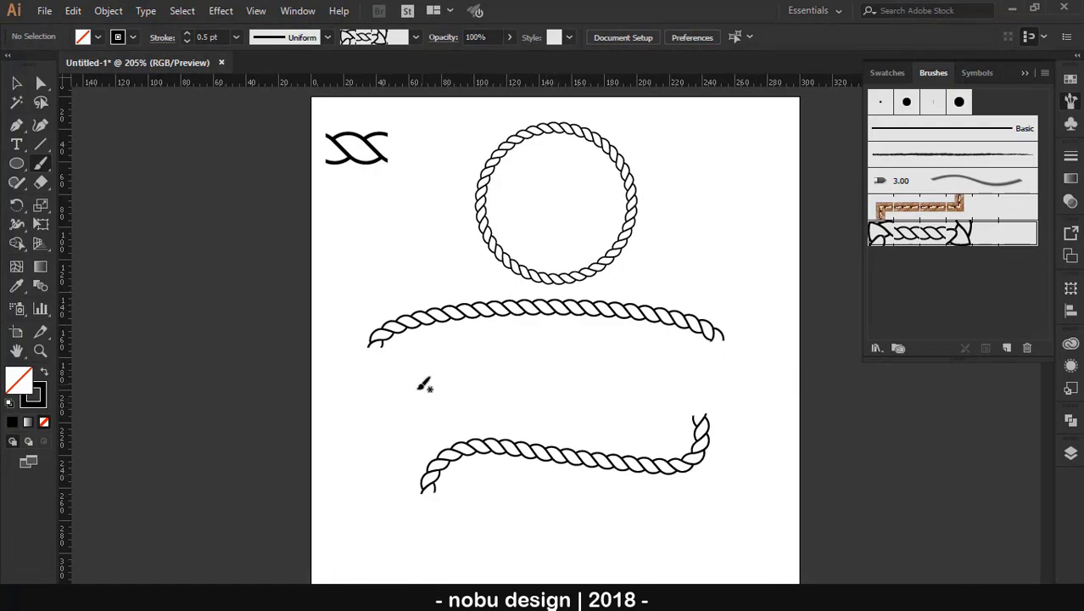
left_click_drag(407, 400, 689, 389)
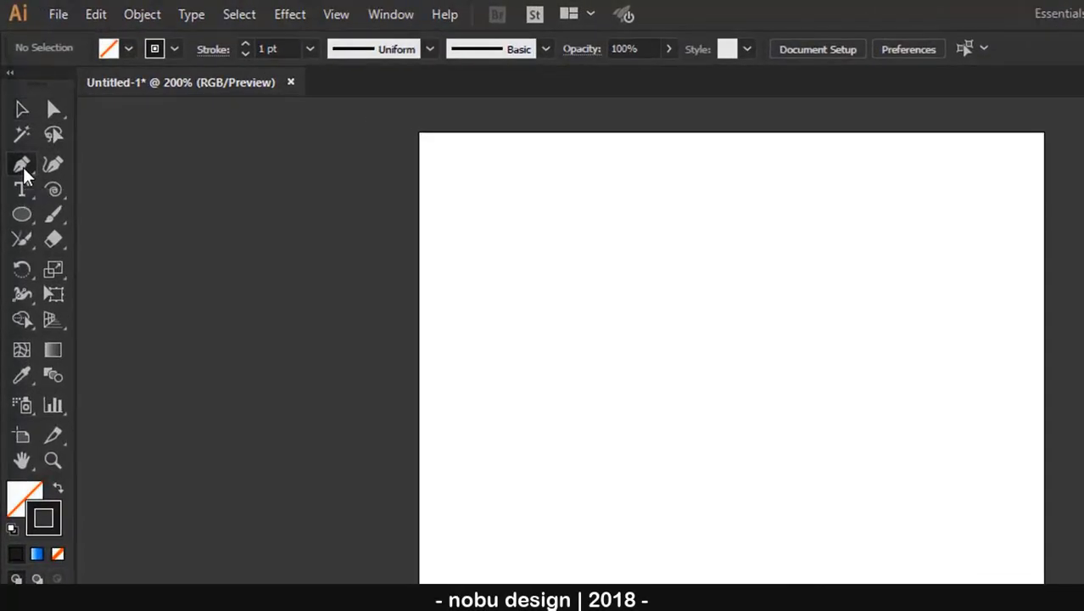
Draw the leaf outline, curved stem and small side curve with the Pen tool
left_click(23, 167)
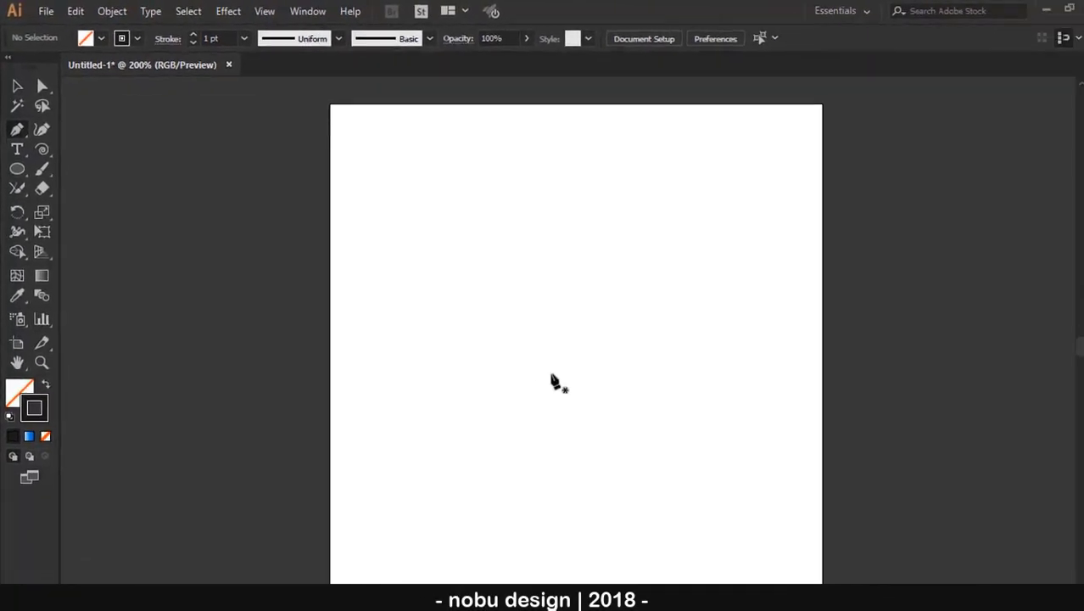
left_click(552, 375)
left_click_drag(656, 253, 658, 195)
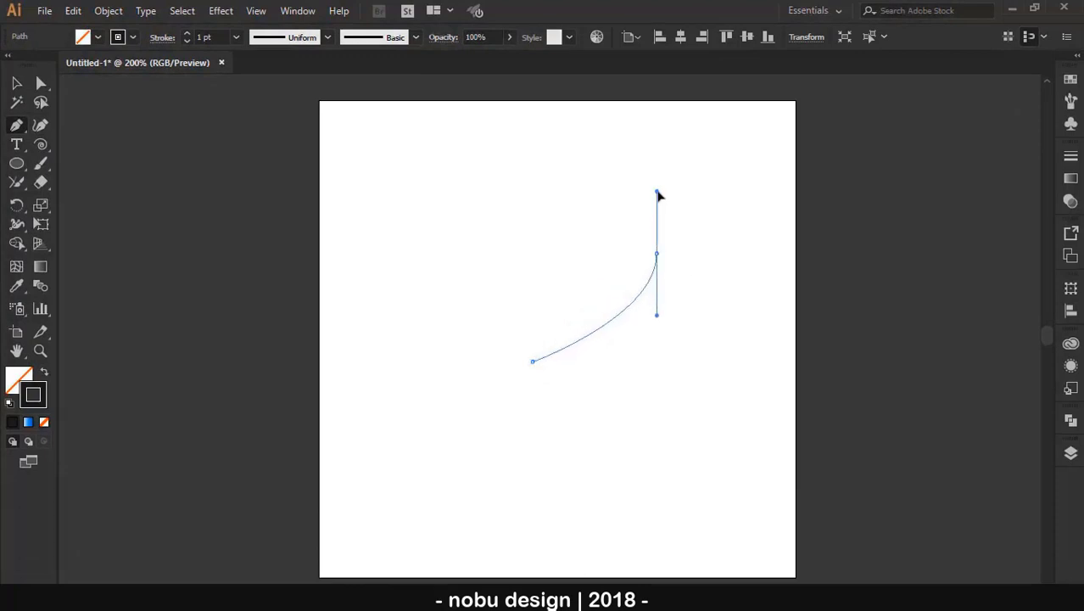
mouse_move(657, 255)
left_mouse_down()
mouse_move(535, 390)
mouse_move(503, 464)
mouse_move(499, 536)
left_mouse_up()
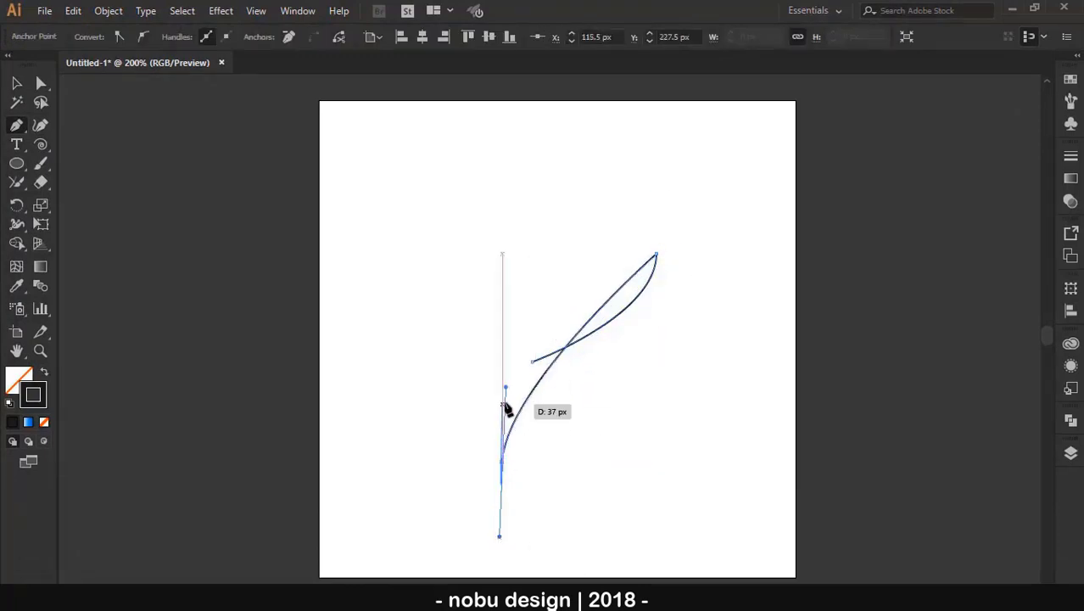
mouse_move(507, 409)
left_mouse_down()
mouse_move(528, 322)
mouse_move(508, 455)
left_mouse_up()
left_click_drag(567, 381, 632, 380)
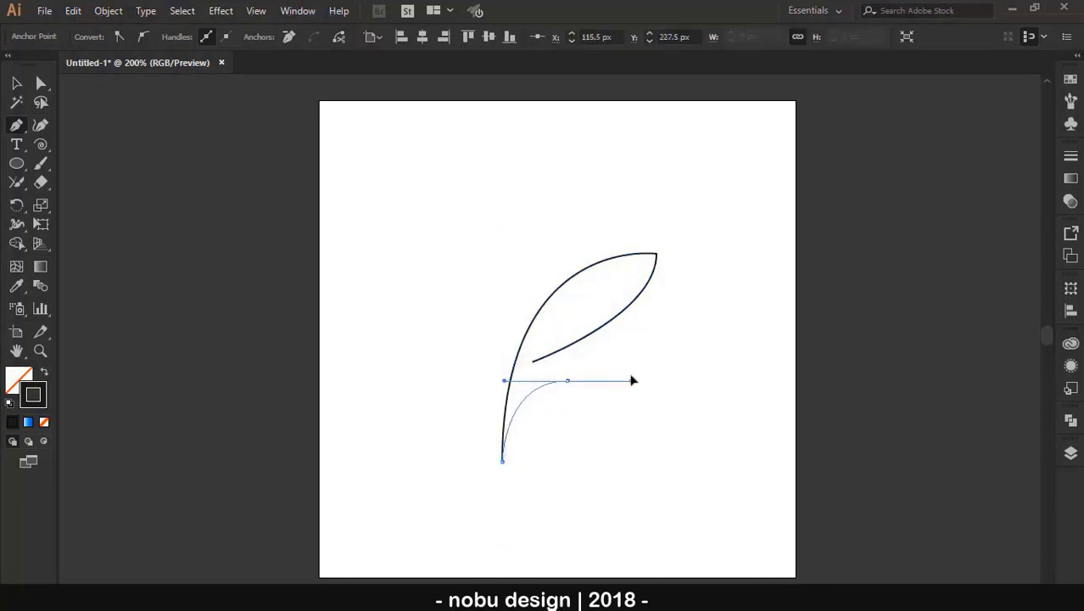
key("v")
Scale the leaf drawing down and give it a 4 pt stroke with Width Profile 1
left_click(679, 330)
left_click_drag(615, 399, 513, 332)
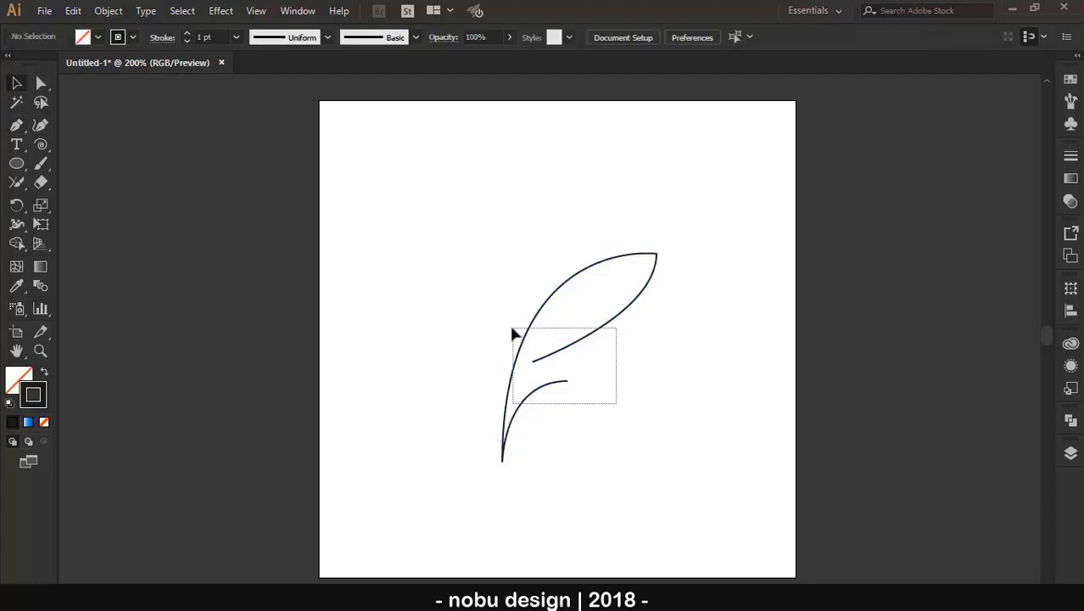
left_click_drag(502, 461, 545, 399)
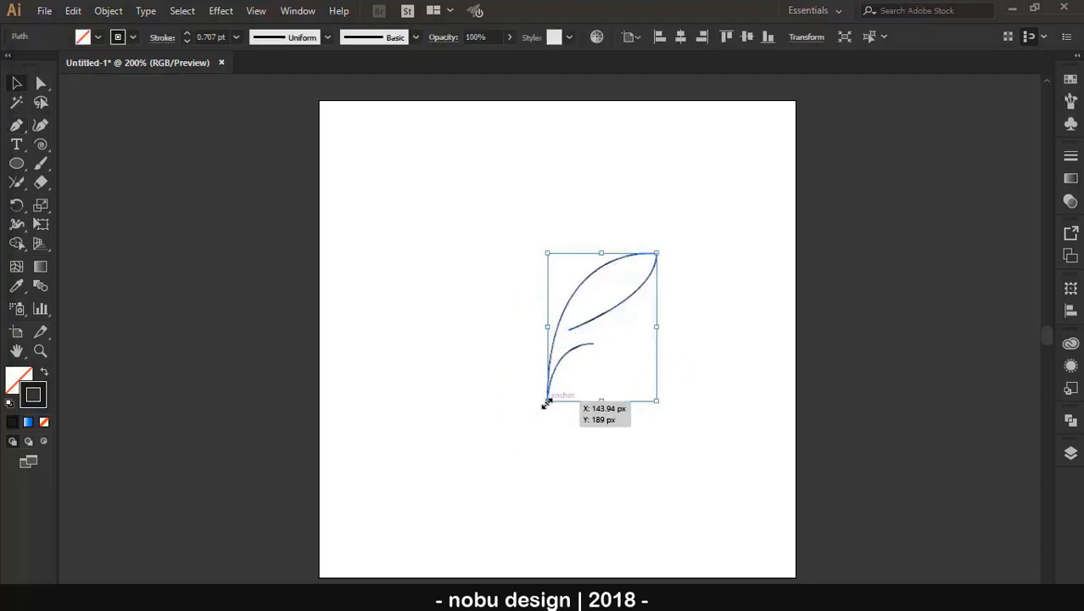
left_click(104, 42)
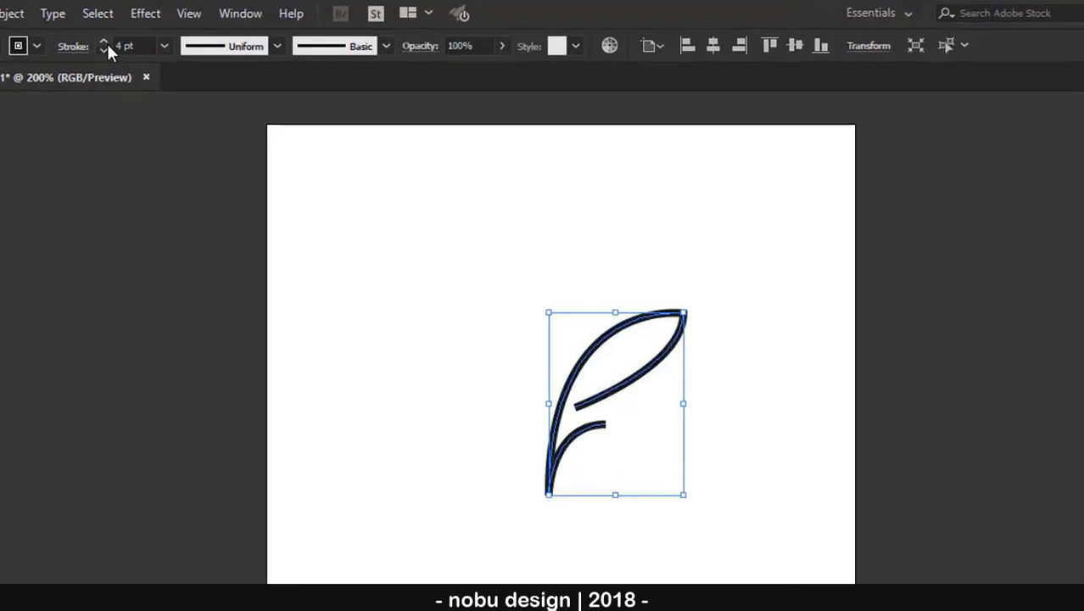
left_click(105, 51)
left_click(244, 46)
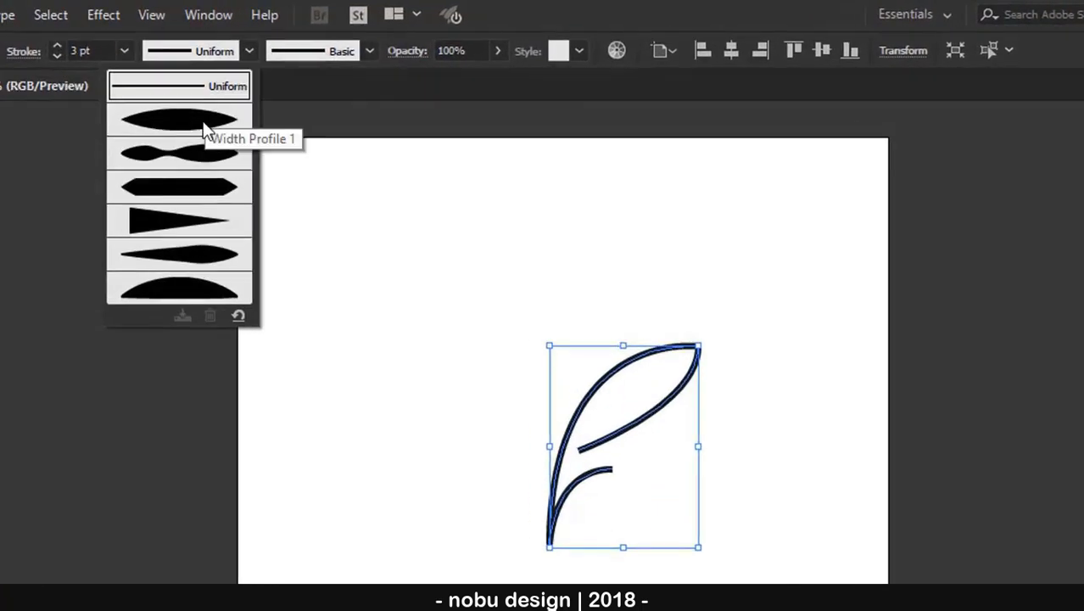
left_click(208, 123)
left_click(58, 46)
Shrink the leaf sprig further and bring up Transform options for the copy
left_click(467, 282)
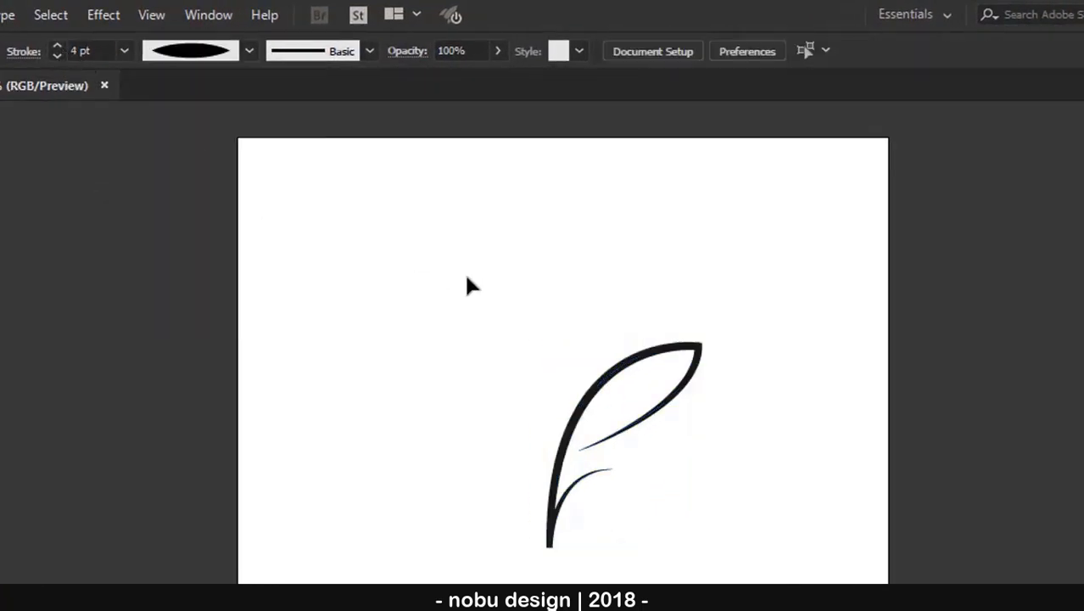
left_click_drag(666, 377, 539, 264)
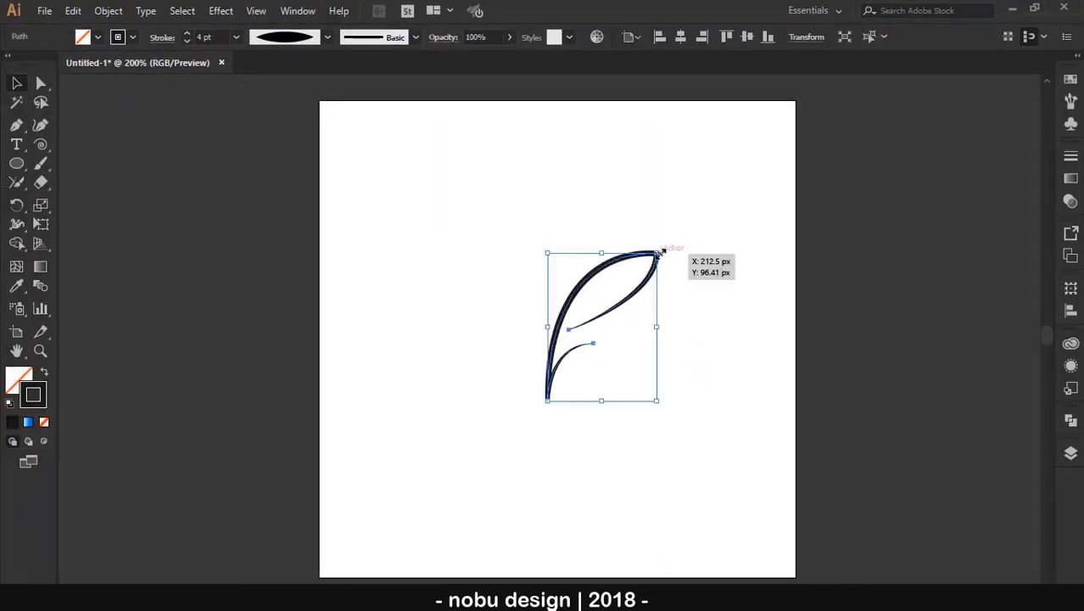
mouse_move(660, 252)
left_mouse_down()
mouse_move(626, 300)
mouse_move(530, 318)
left_mouse_up()
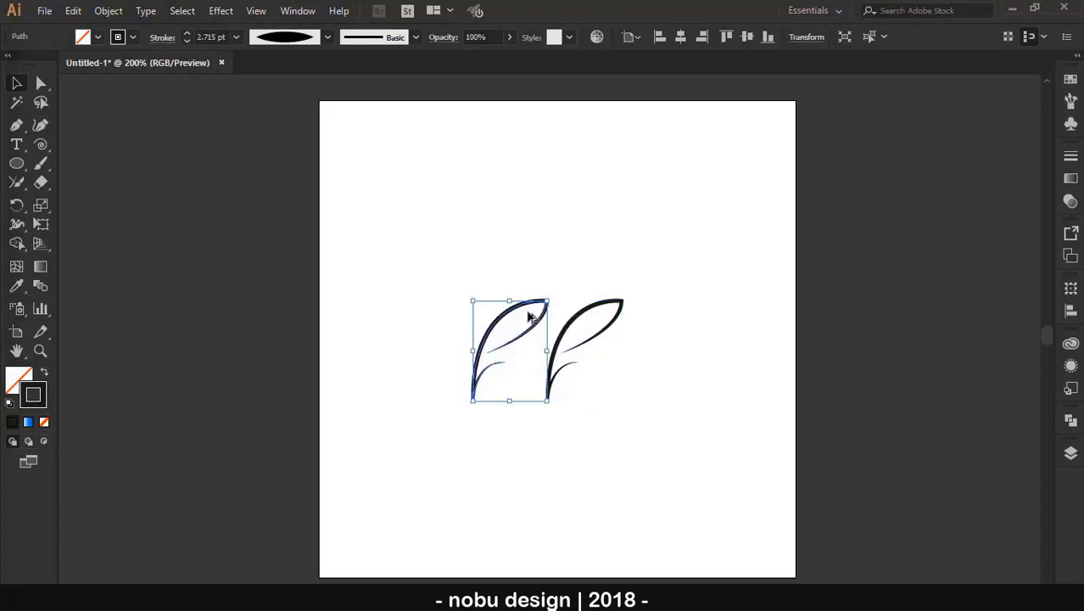
right_click(529, 318)
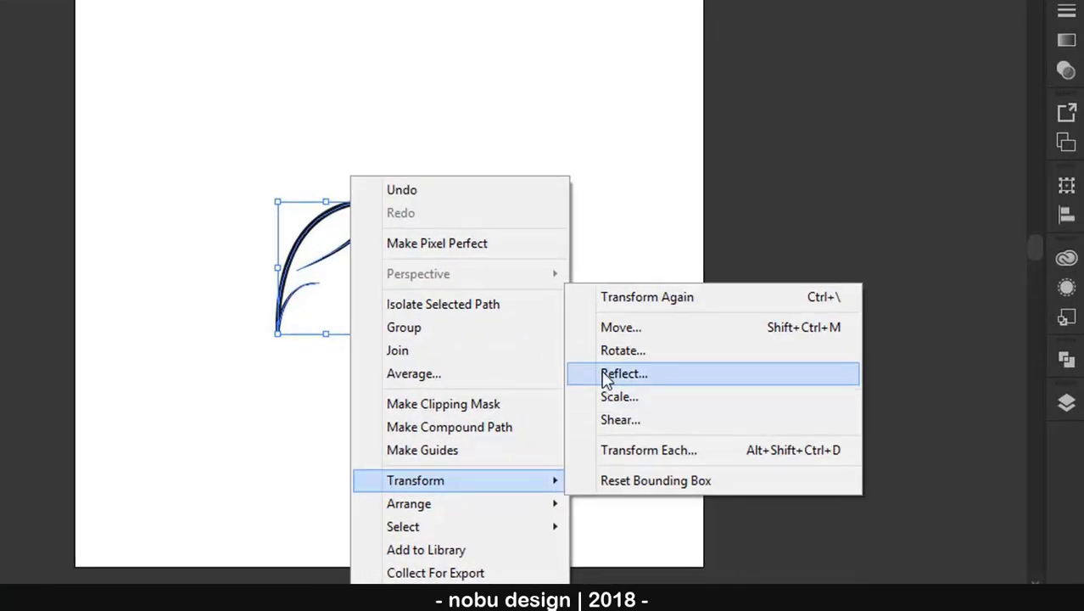
Reflect the copied leaf across the vertical axis and raise the left leaf above the right
left_click(607, 378)
left_click(765, 314)
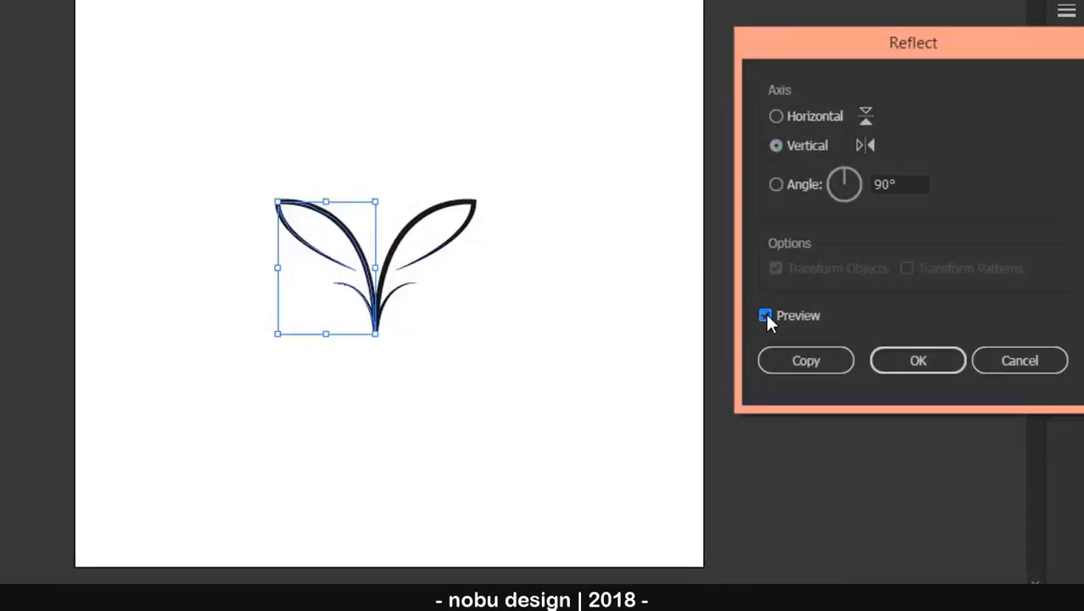
left_click(901, 361)
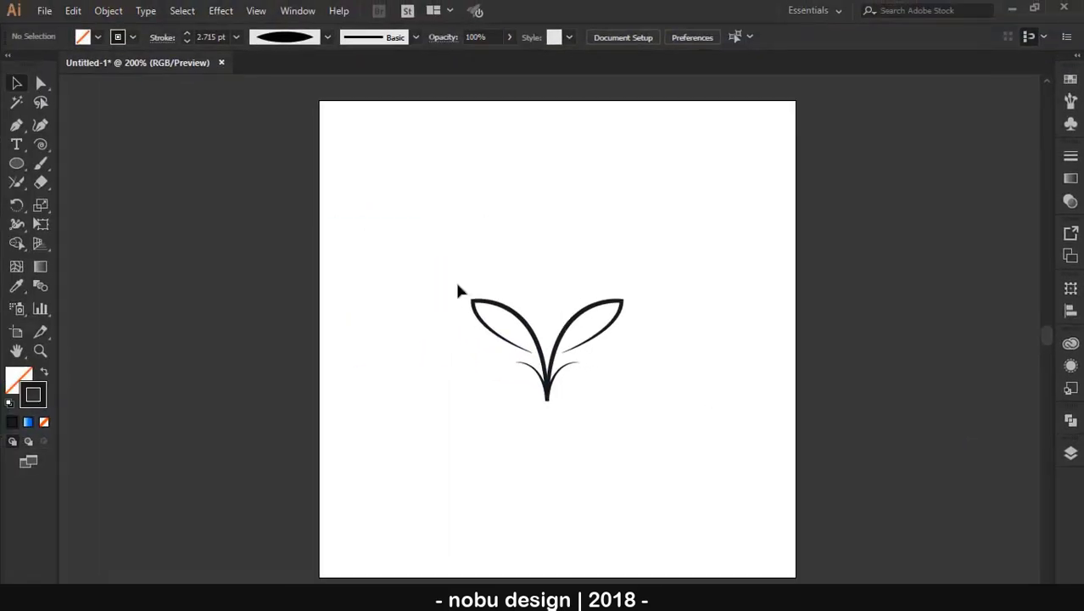
left_click_drag(514, 317, 512, 216)
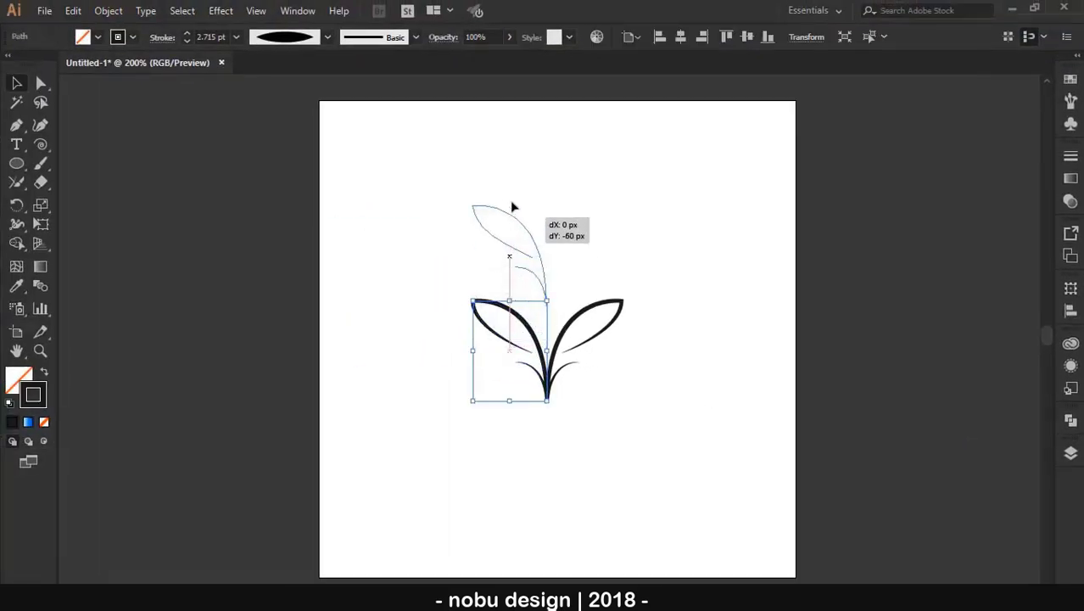
Group both leaves and centre the pair horizontally on the artboard
left_click(661, 301)
left_click_drag(632, 428, 530, 164)
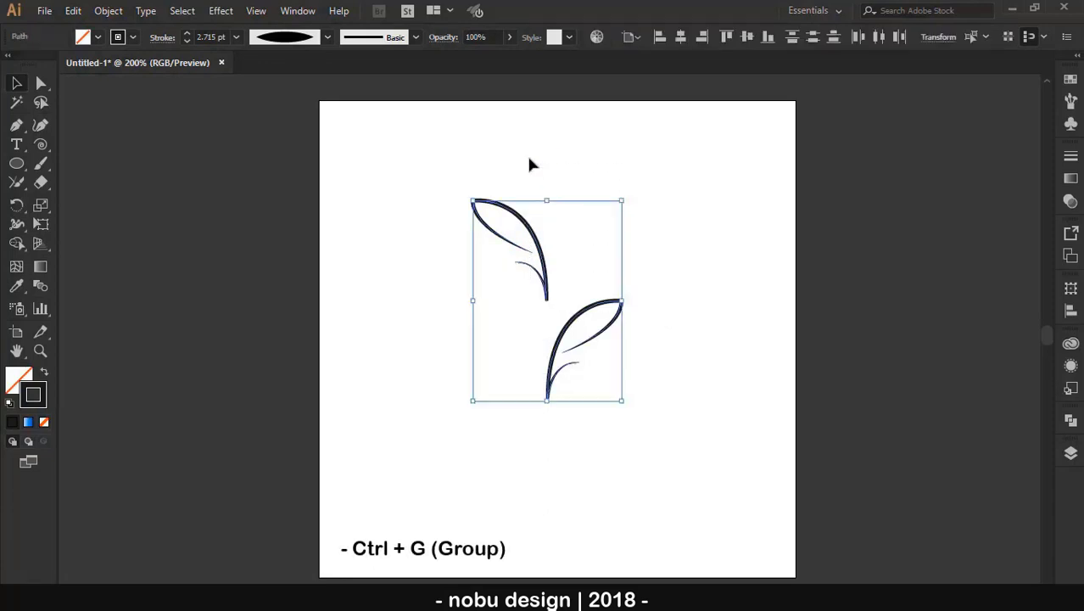
key("ctrl+g")
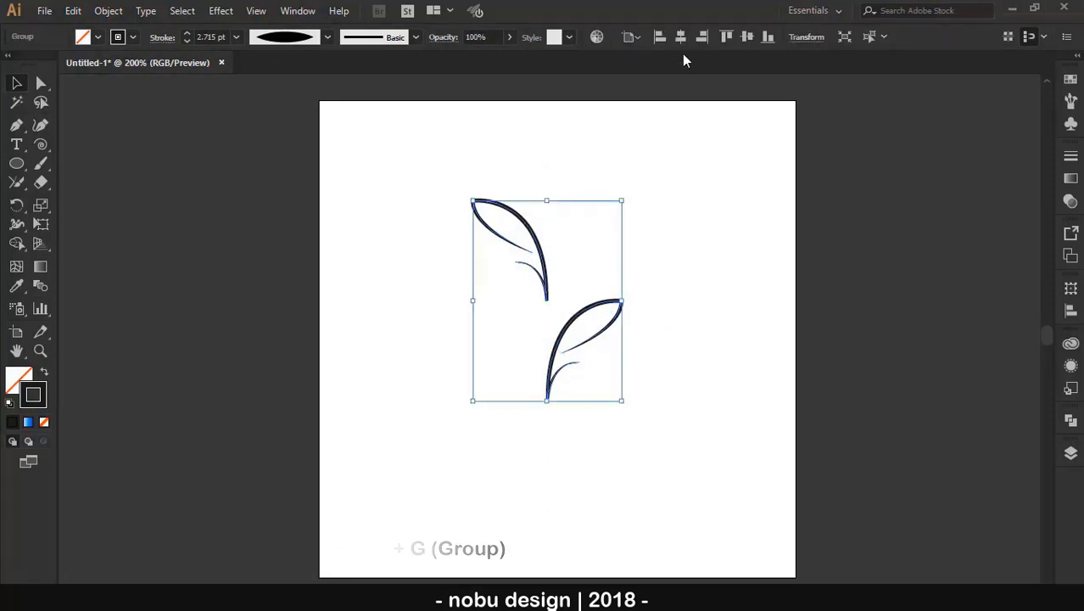
left_click(682, 38)
Set the leaf group's stroke weight to 3 pt
left_click(697, 221)
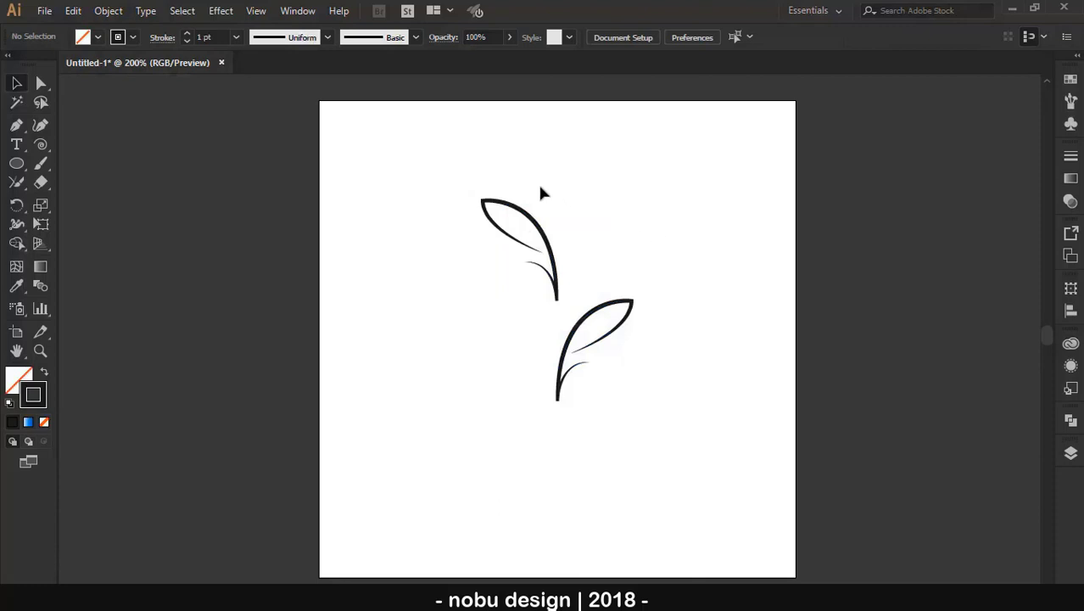
left_click(521, 240)
left_click(187, 34)
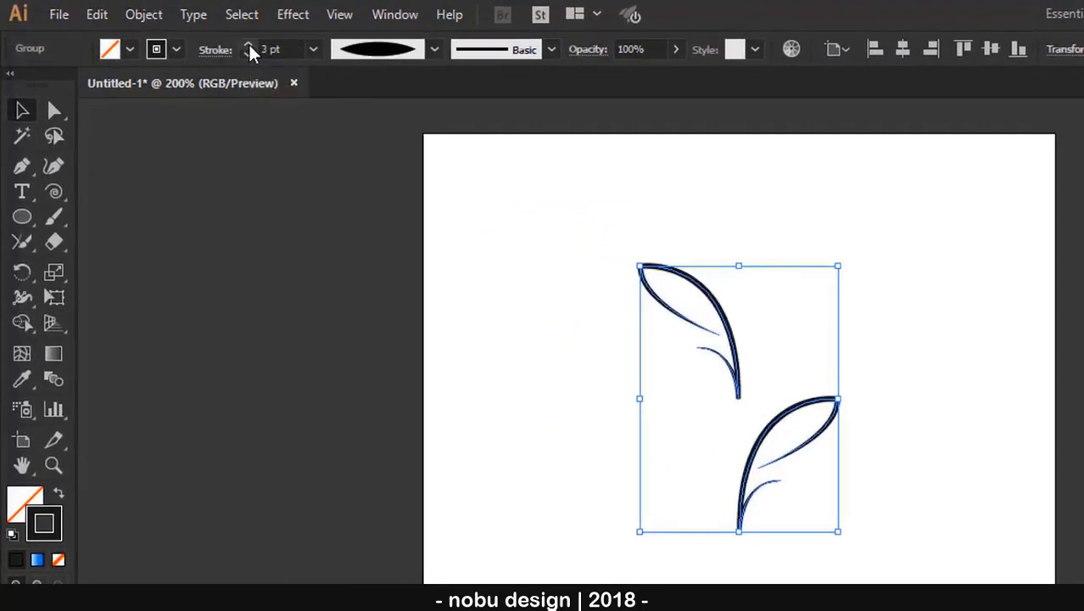
left_click(484, 208)
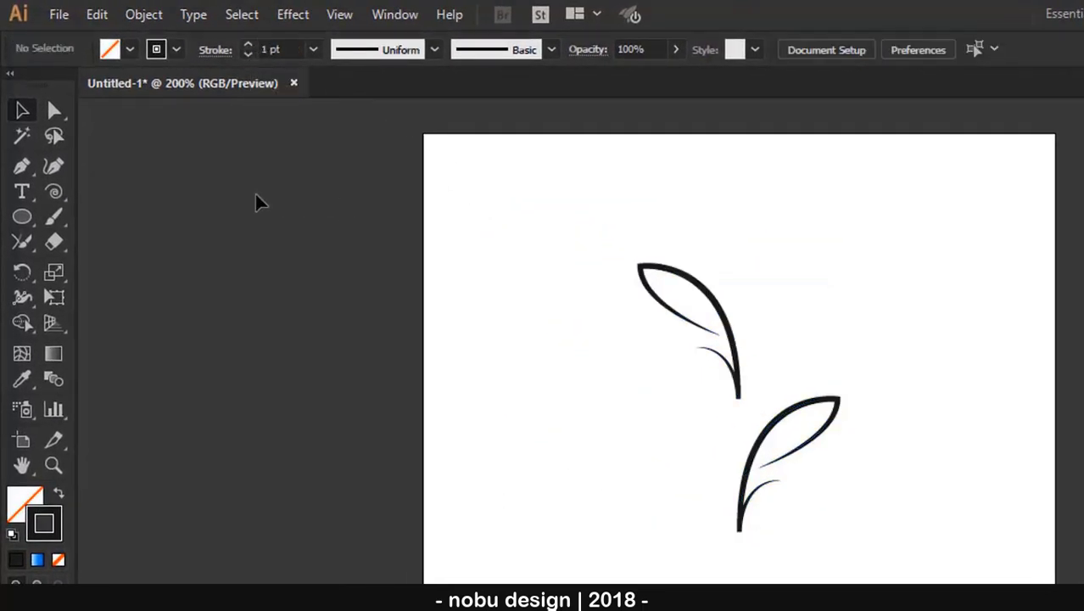
left_click(25, 168)
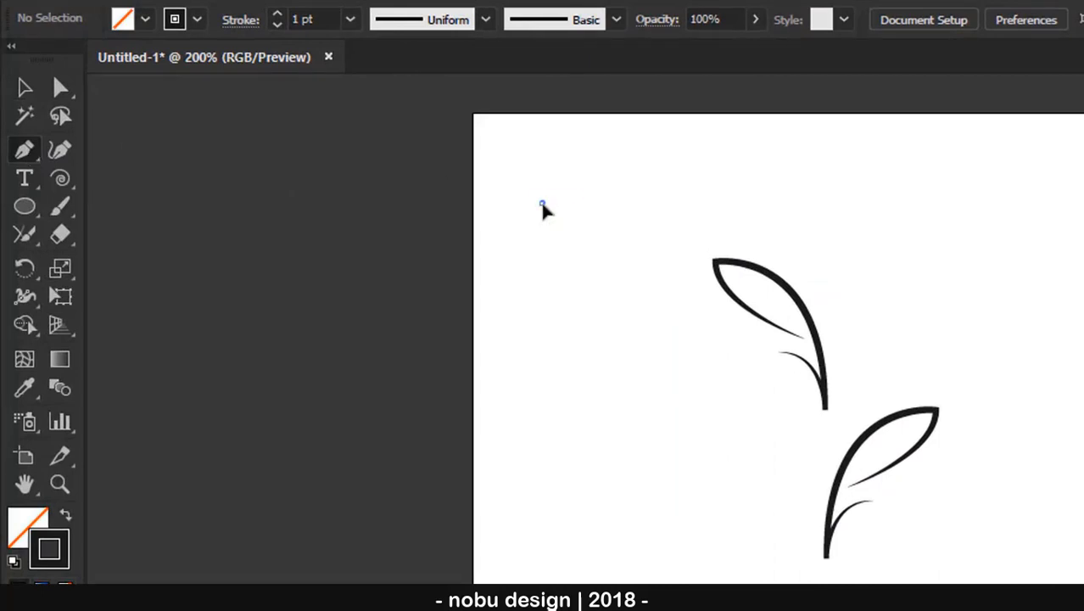
Draw a straight vertical stem and give it a 4 pt stroke
left_click(542, 204)
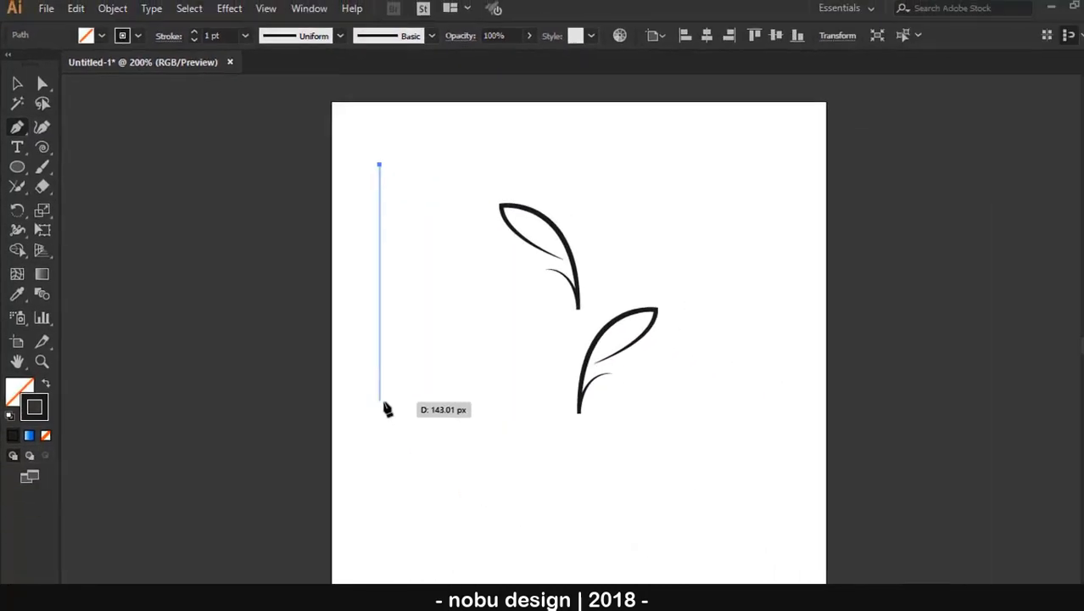
left_click(380, 401)
key("v")
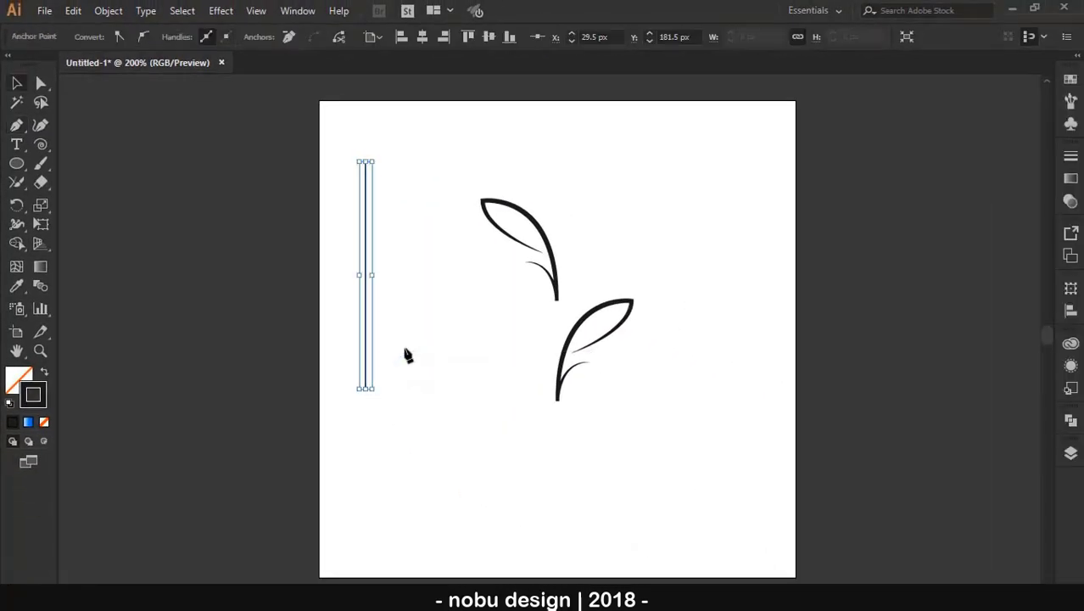
left_click_drag(404, 265, 357, 323)
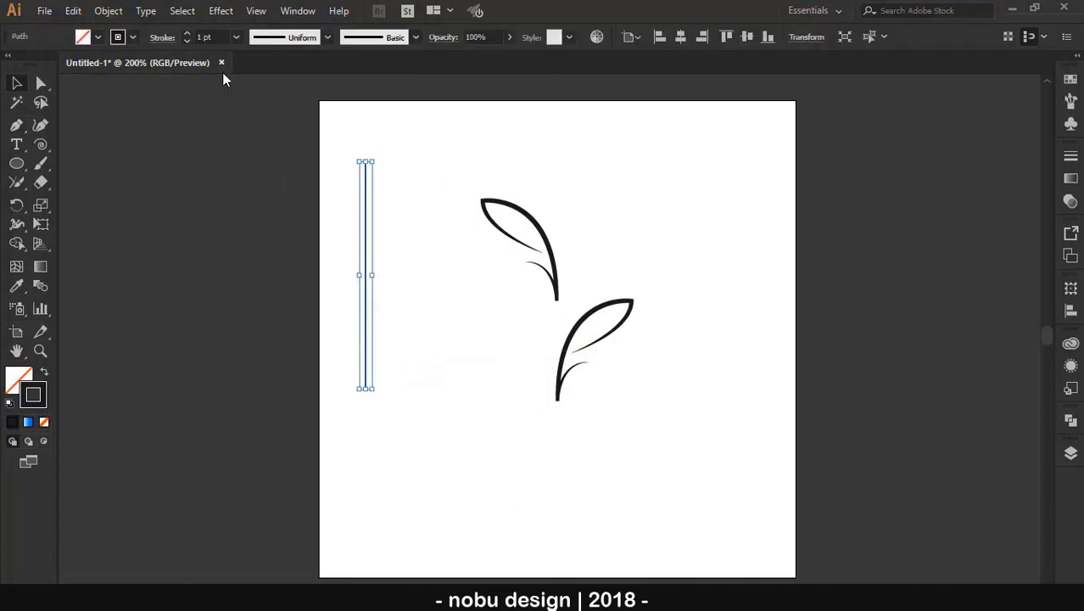
left_click(189, 33)
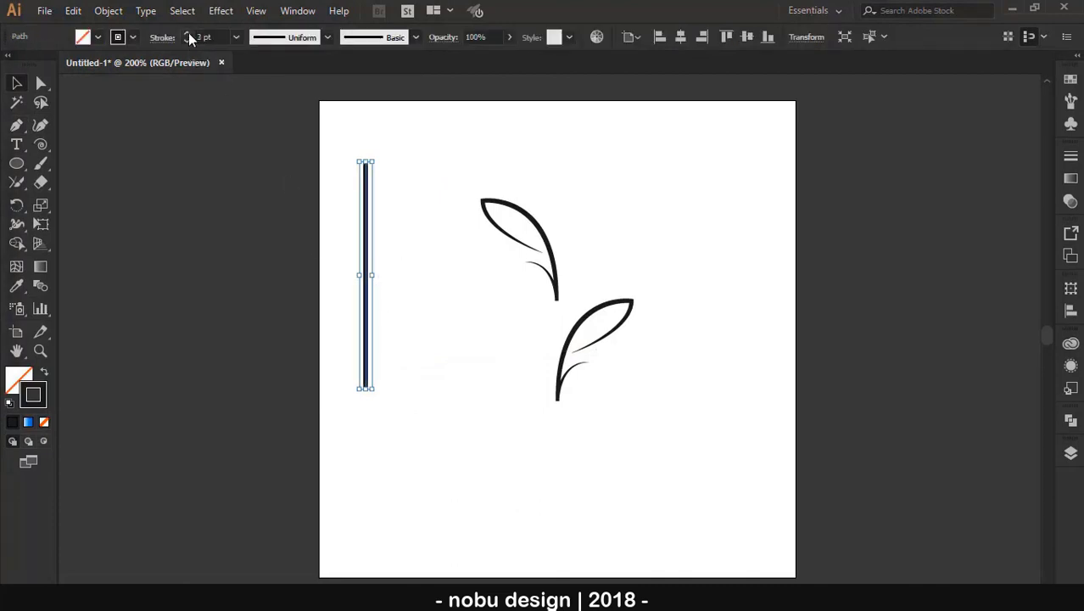
left_click(188, 32)
left_click(189, 32)
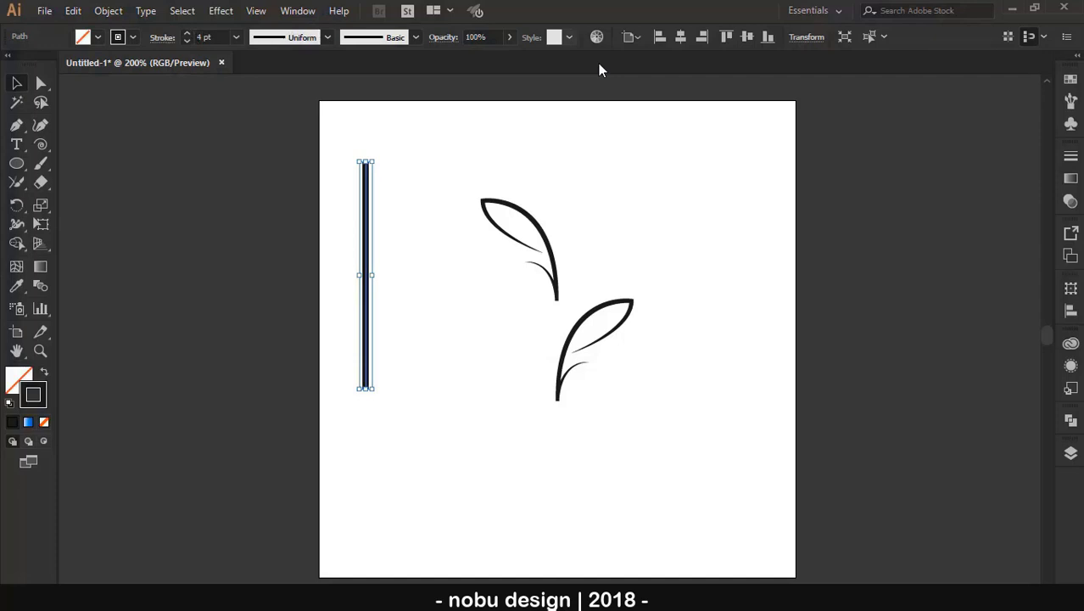
Align the stem and leaf group on their horizontal and vertical centres
left_click(681, 38)
left_click(747, 38)
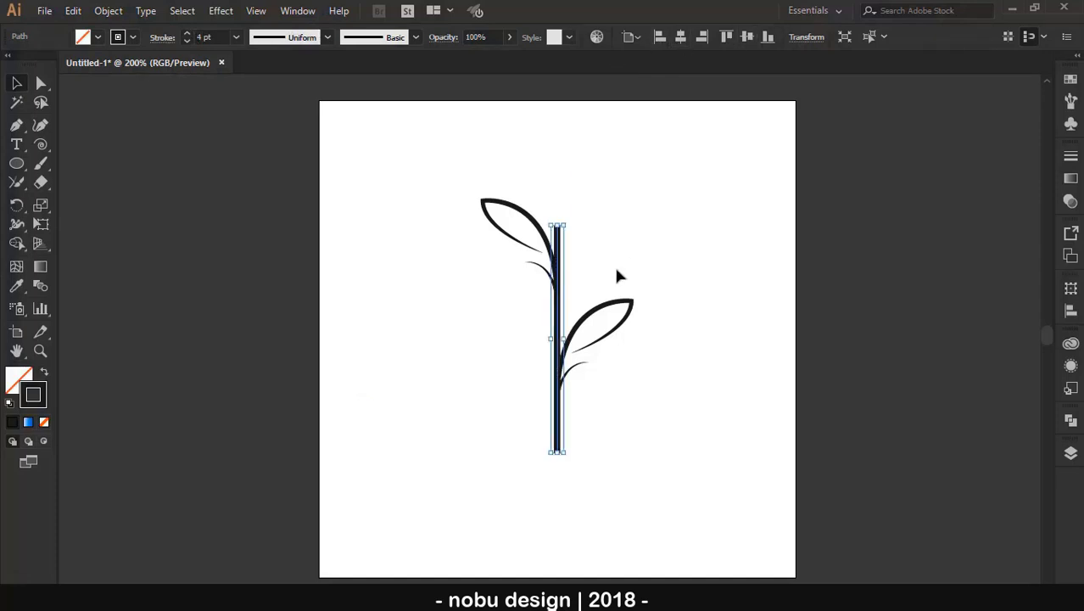
left_click(632, 316)
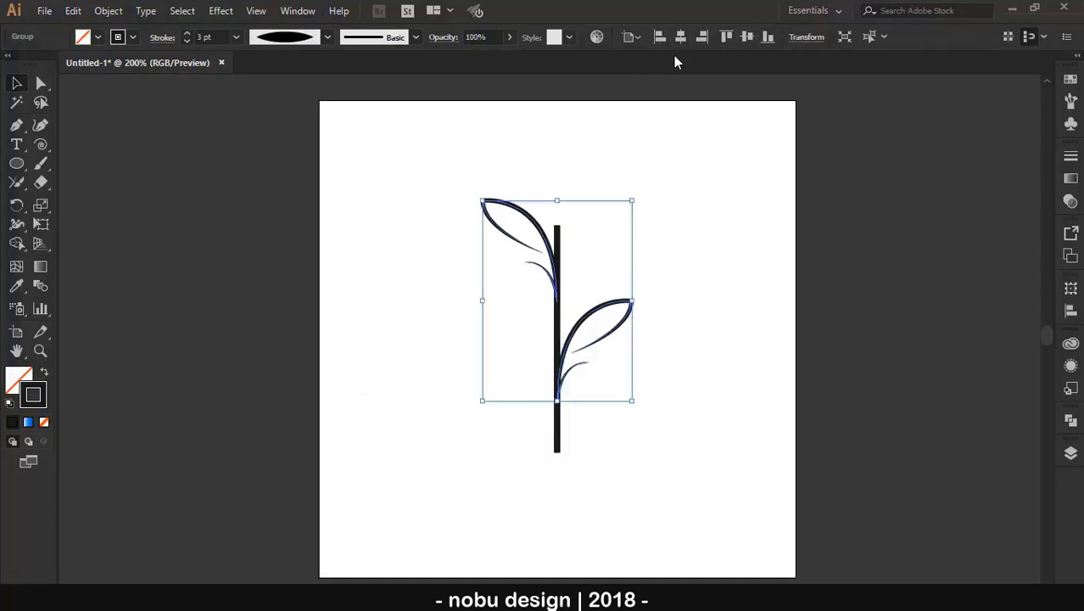
left_click(746, 37)
left_click(681, 218)
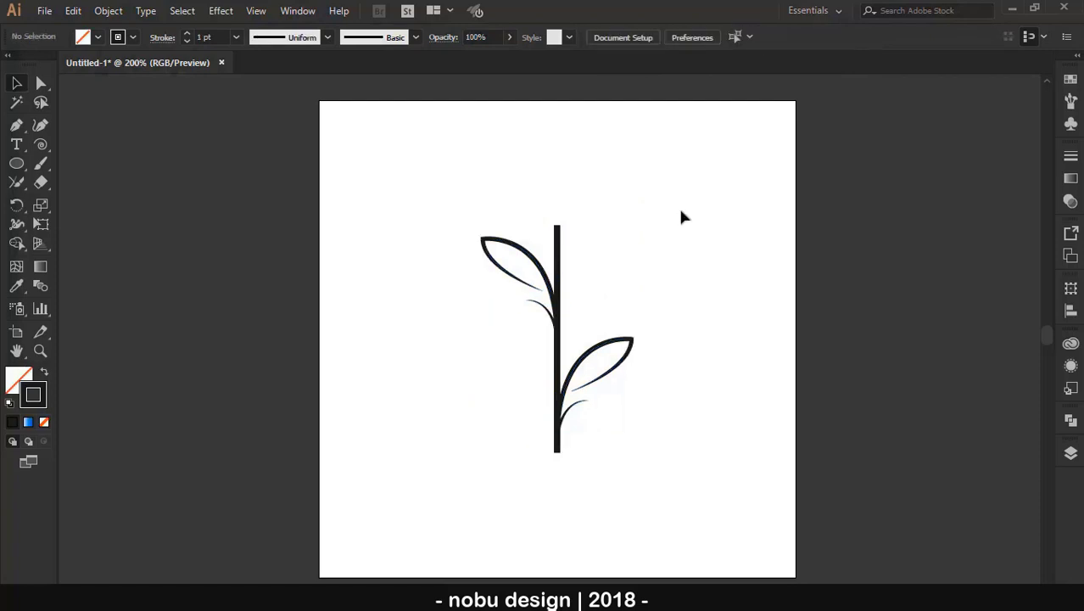
Zoom in and group the stem and both leaves into one sprig
key("z")
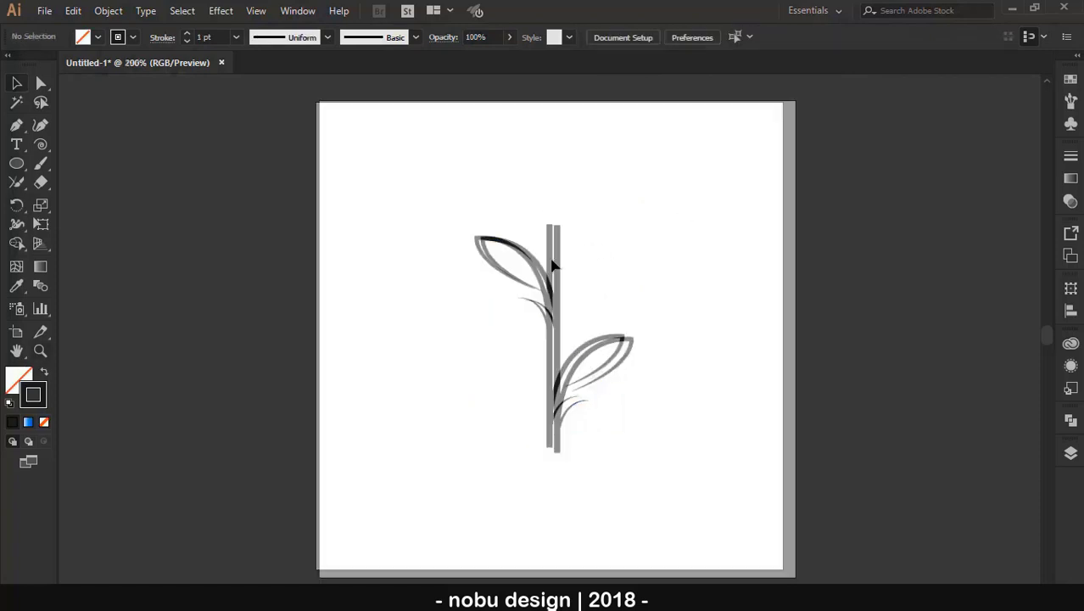
left_click_drag(570, 350, 562, 351)
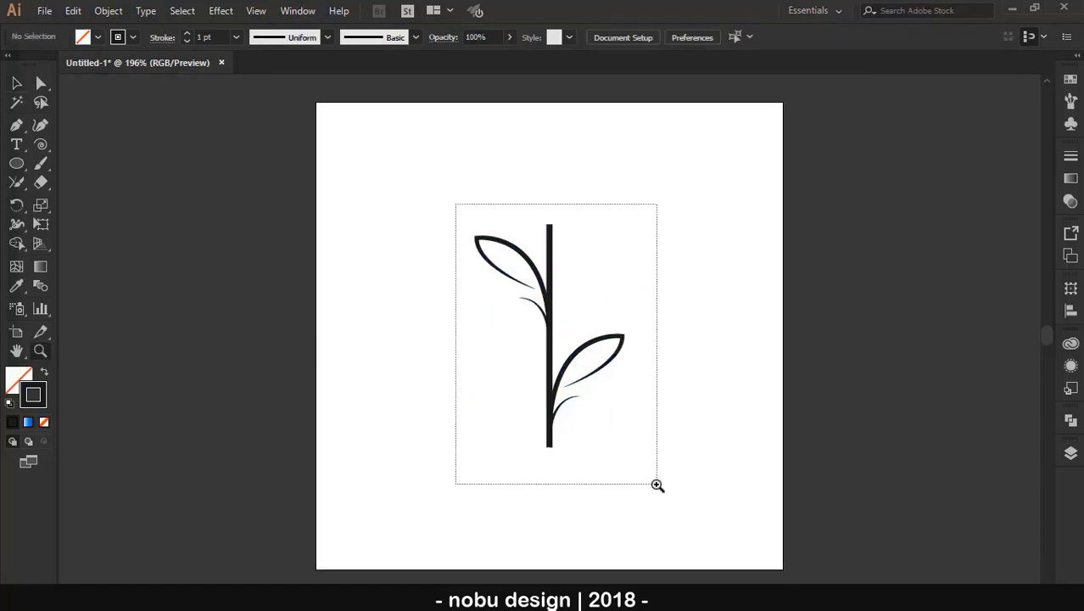
left_click_drag(500, 265, 655, 485)
key("v")
left_click_drag(463, 270, 568, 396)
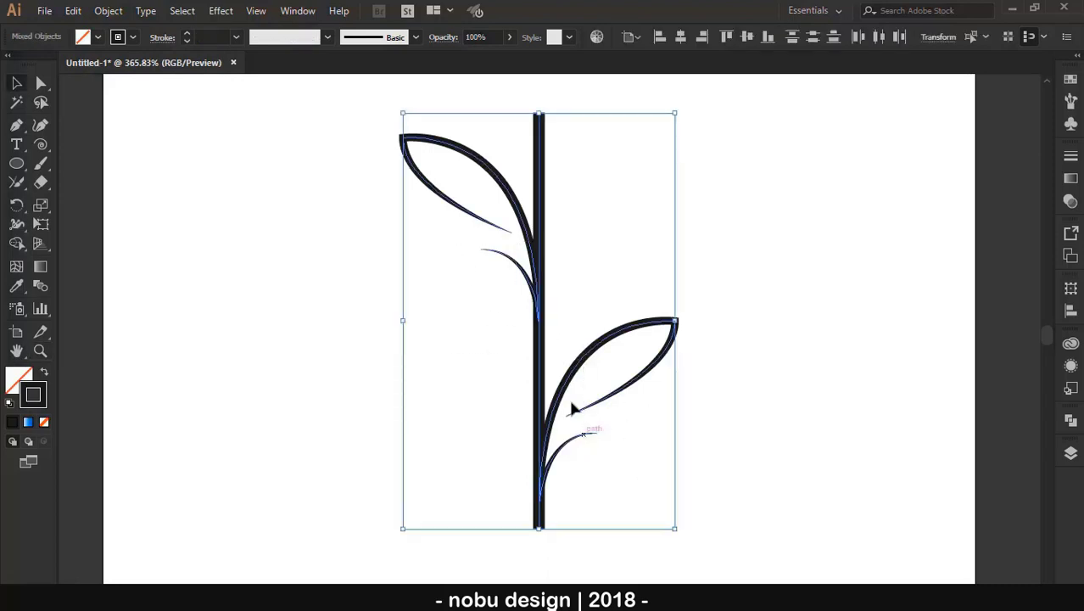
right_click(545, 396)
left_click(587, 418)
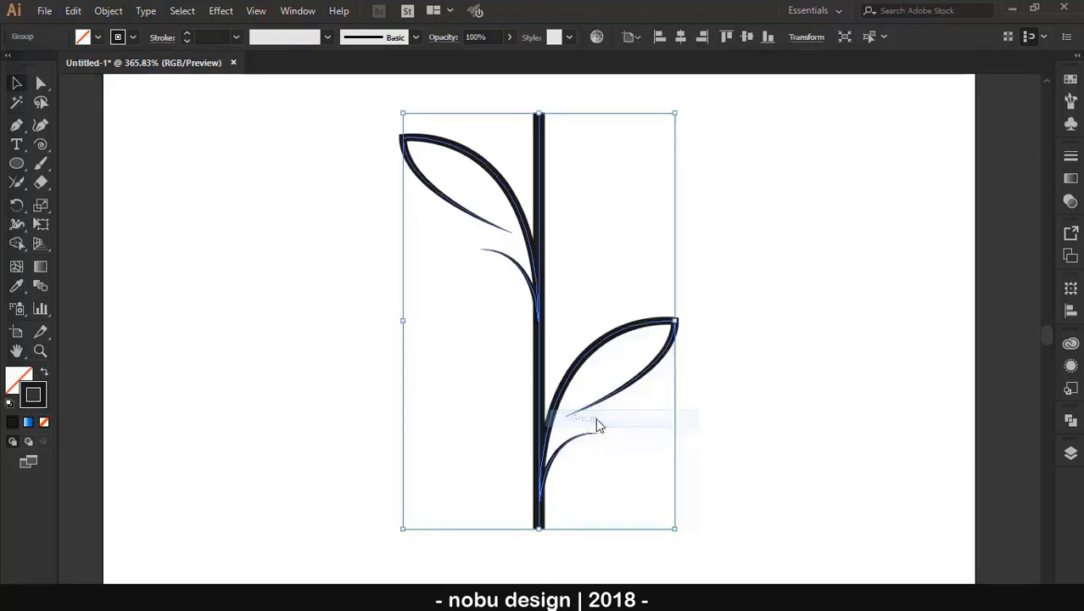
left_click(714, 373)
Shrink the sprig, move it left, and place a duplicate to its right
left_click(534, 393)
left_click_drag(538, 528, 538, 402)
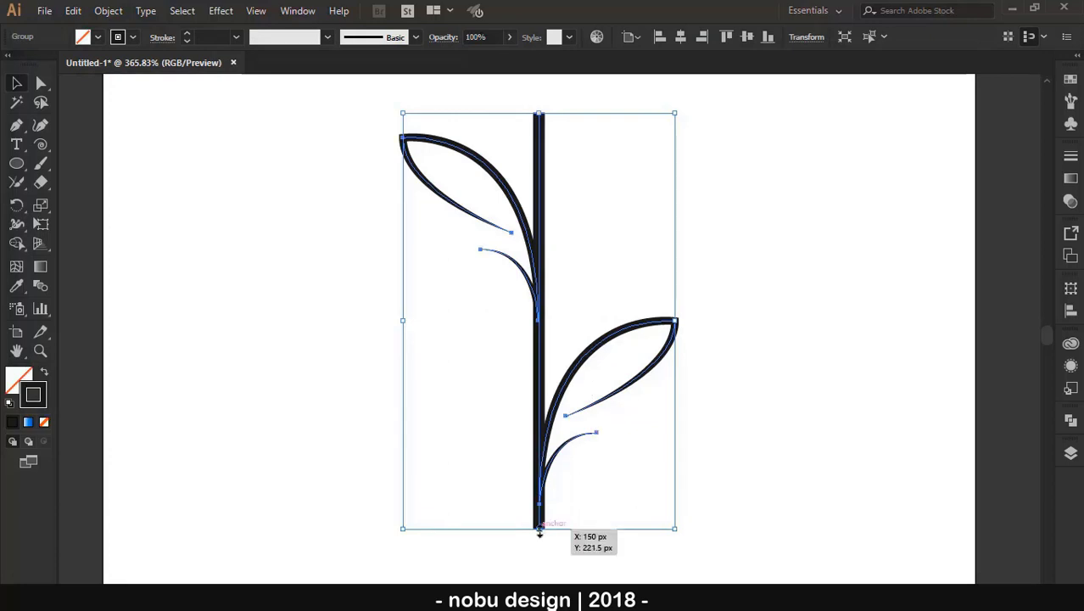
left_click_drag(538, 249, 374, 270)
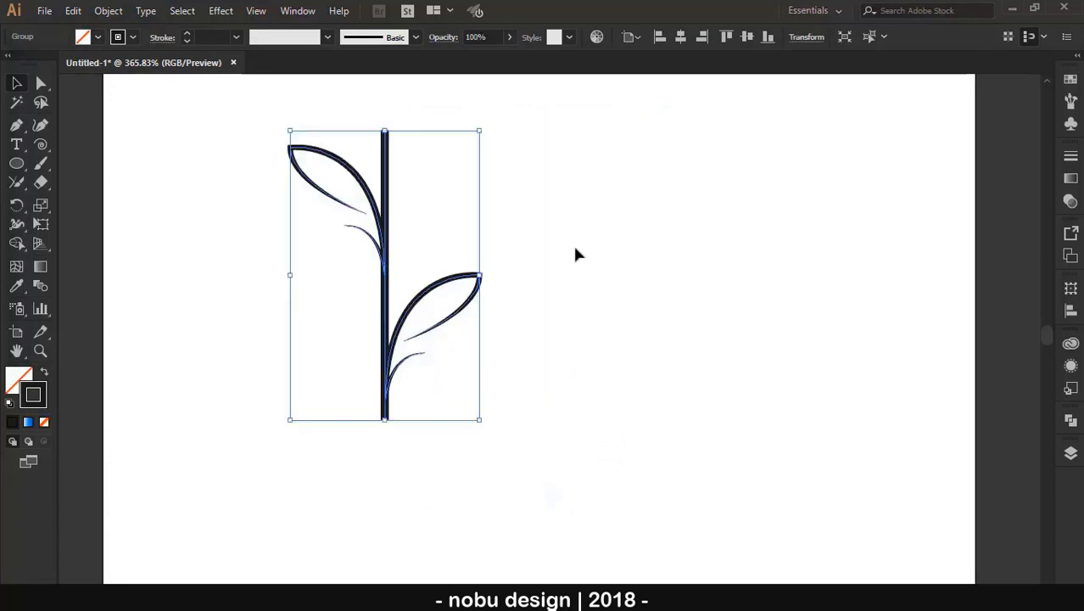
left_click(573, 246)
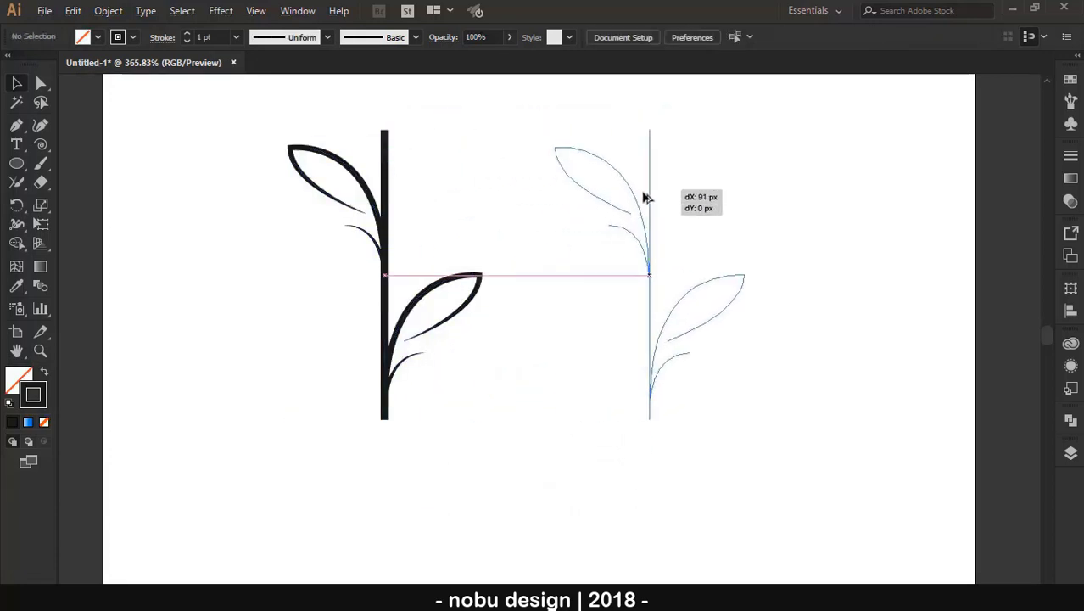
left_click_drag(386, 201, 625, 198)
left_click(777, 230)
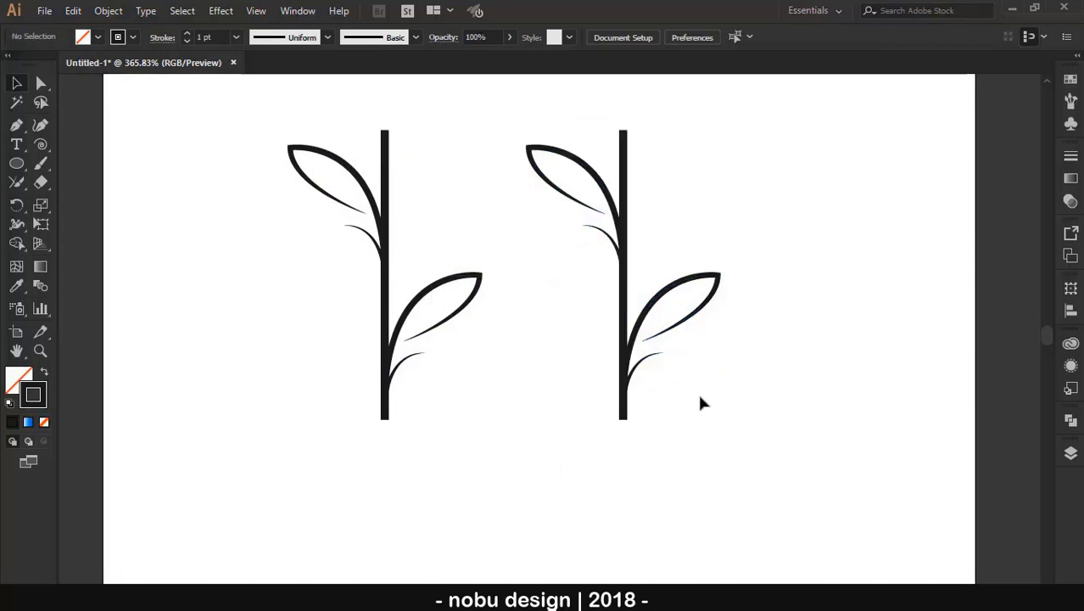
left_click_drag(697, 392, 595, 272)
Expand the right sprig's strokes into outlines and unite its pieces with Pathfinder
left_click(108, 10)
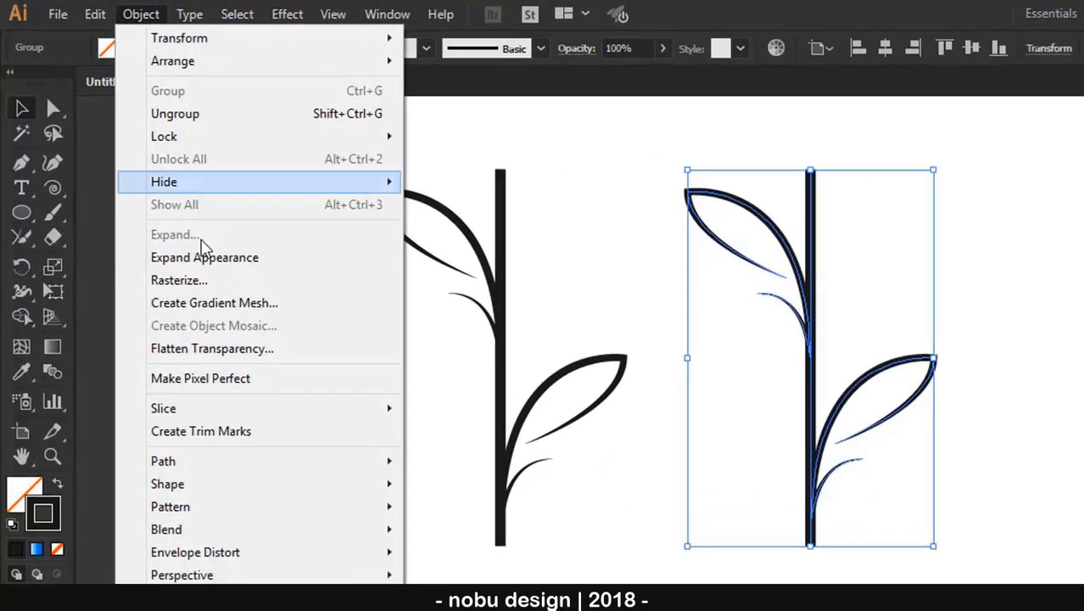
left_click(123, 192)
left_click(142, 15)
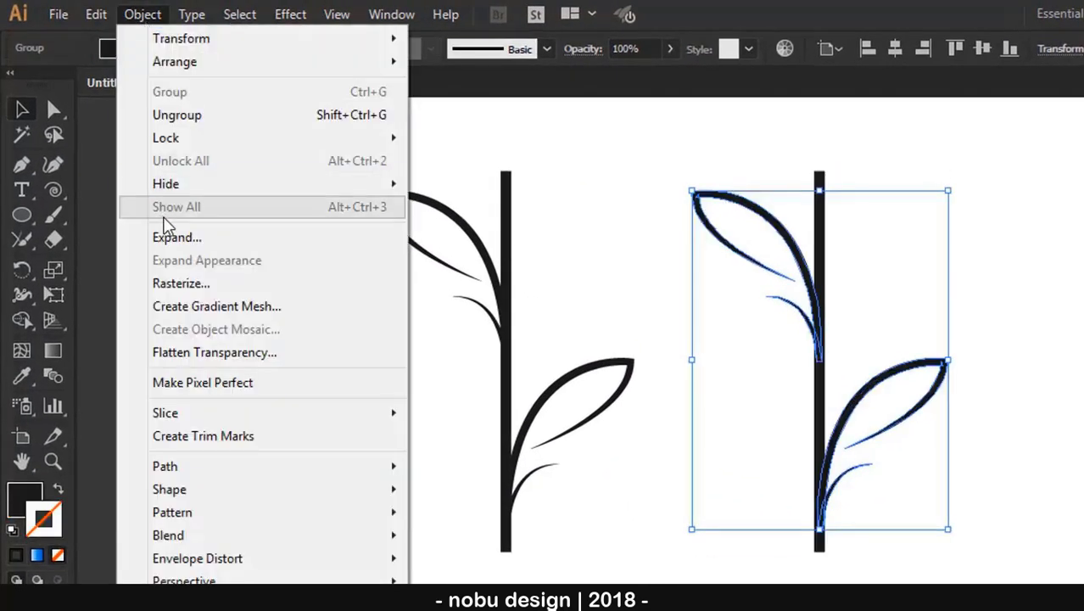
left_click(136, 240)
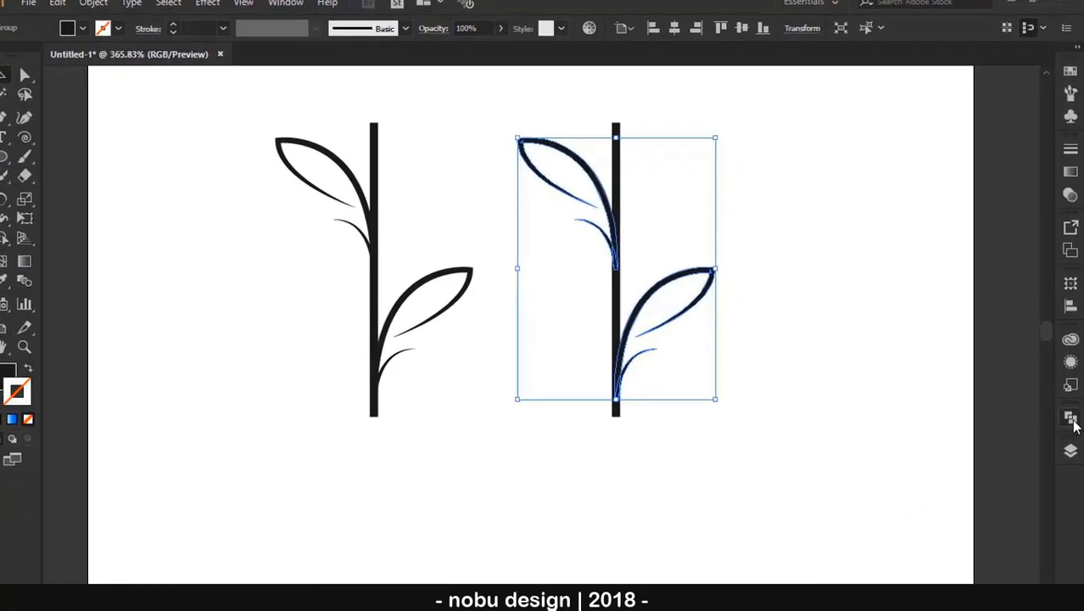
key("shift+ctrl+F9")
left_click(841, 420)
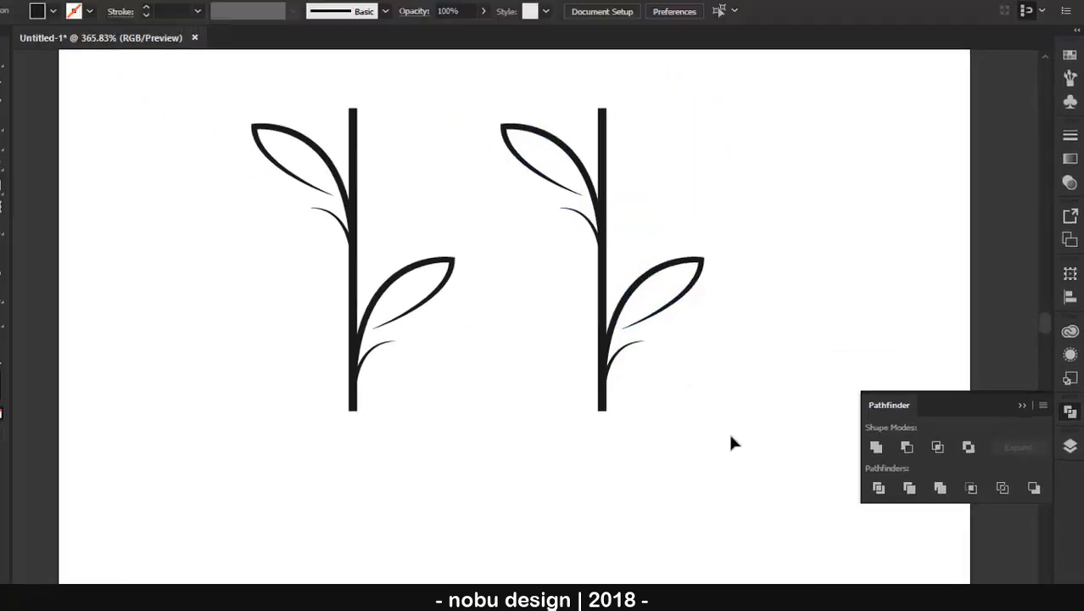
left_click(833, 240)
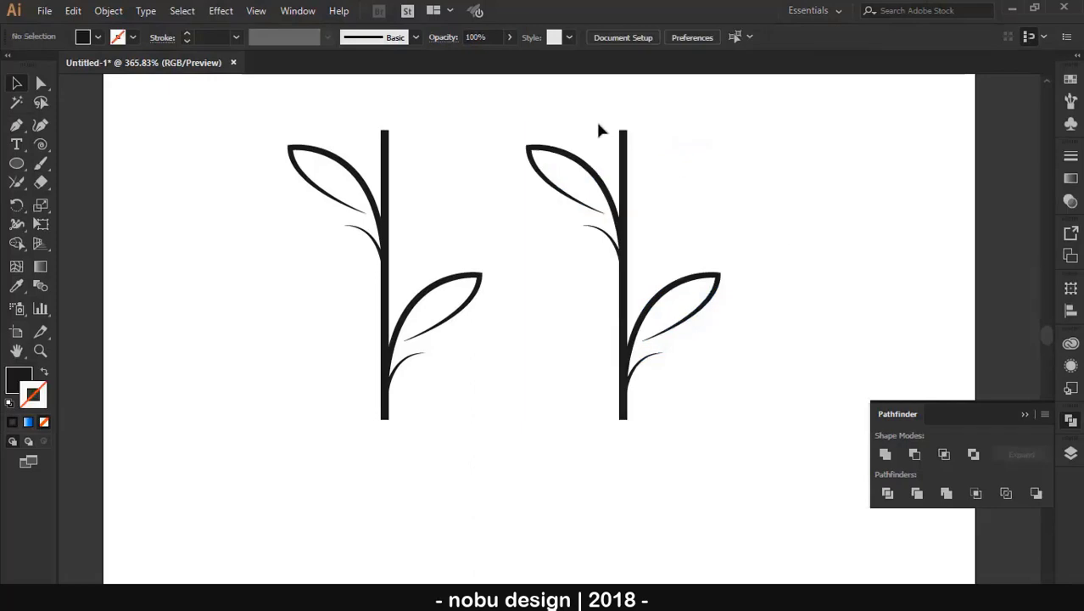
left_click(622, 140)
Expand the right plant's fill and stroke again and unite it into one shape
left_click(108, 11)
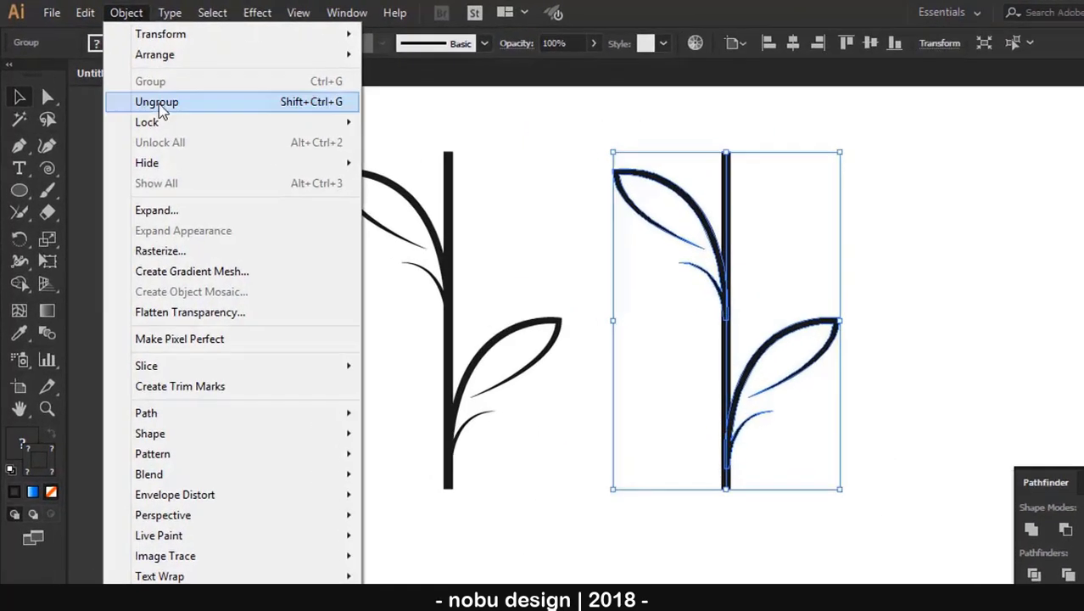
left_click(161, 193)
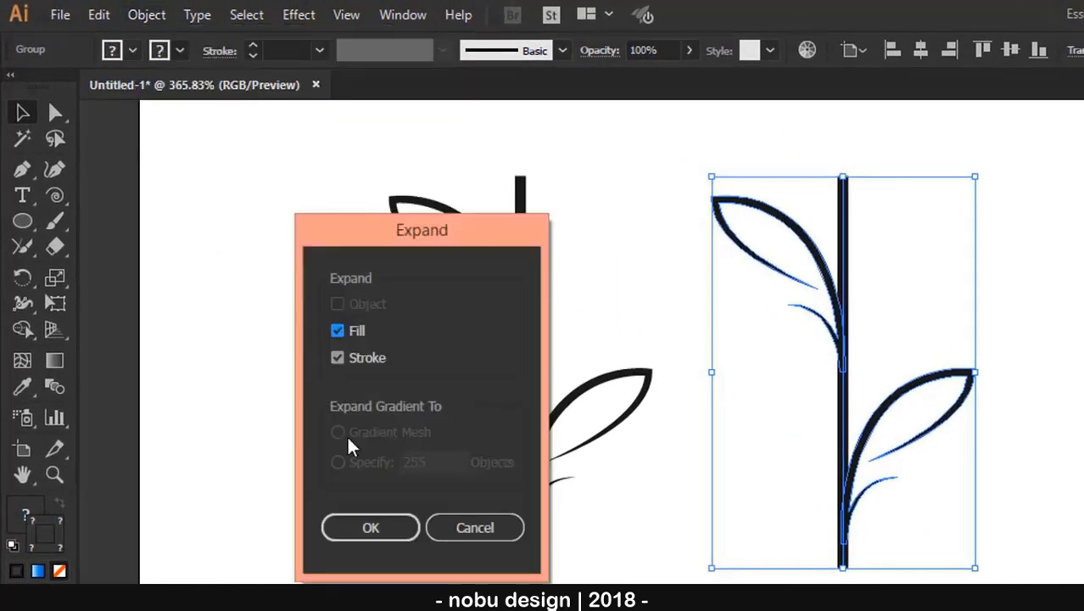
left_click(368, 528)
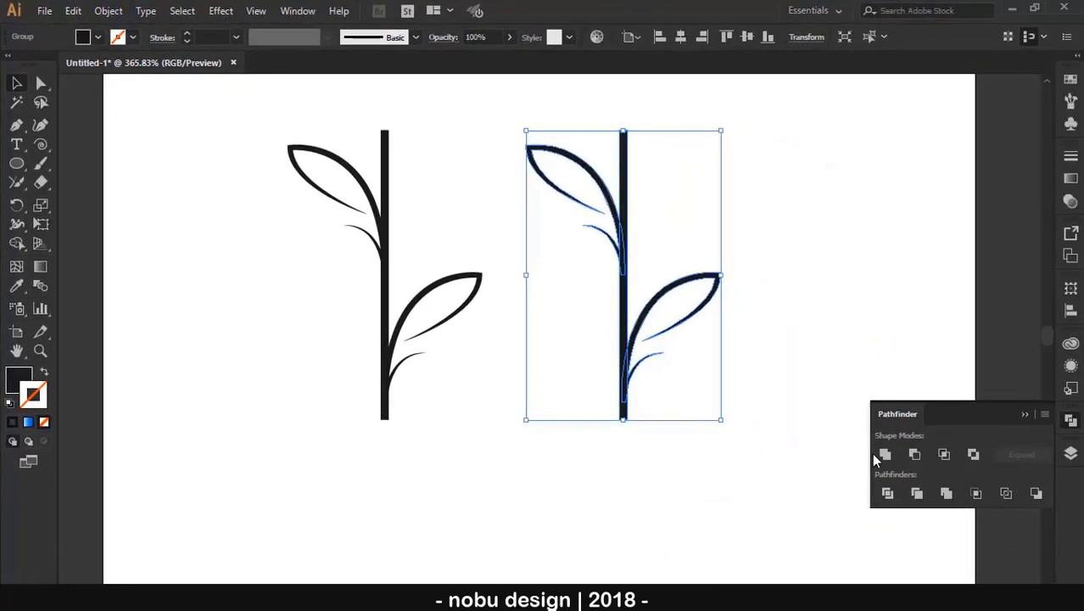
left_click(883, 454)
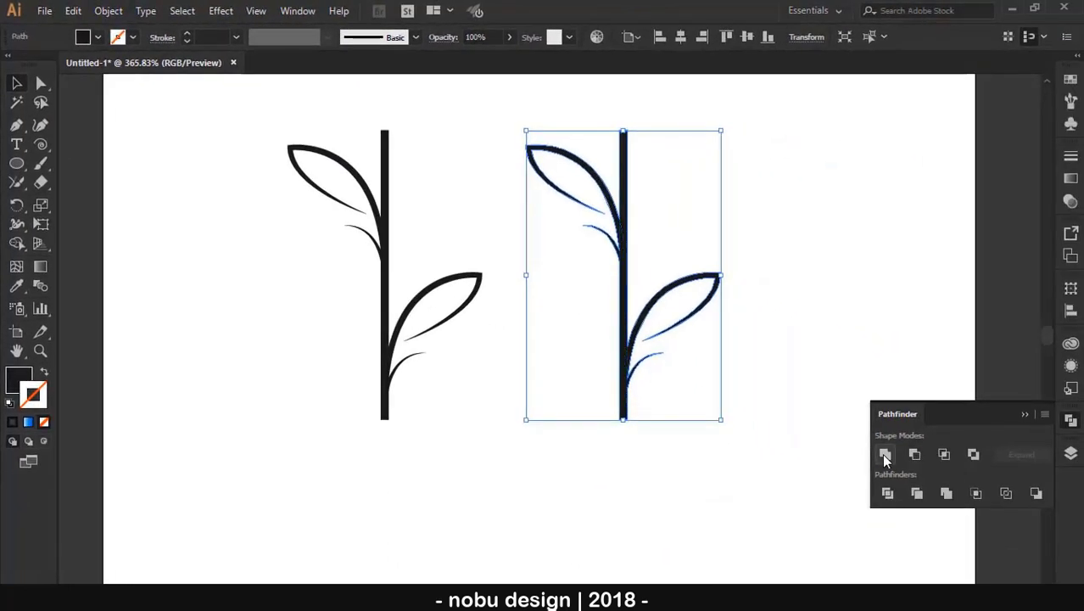
left_click(819, 304)
left_click(624, 221)
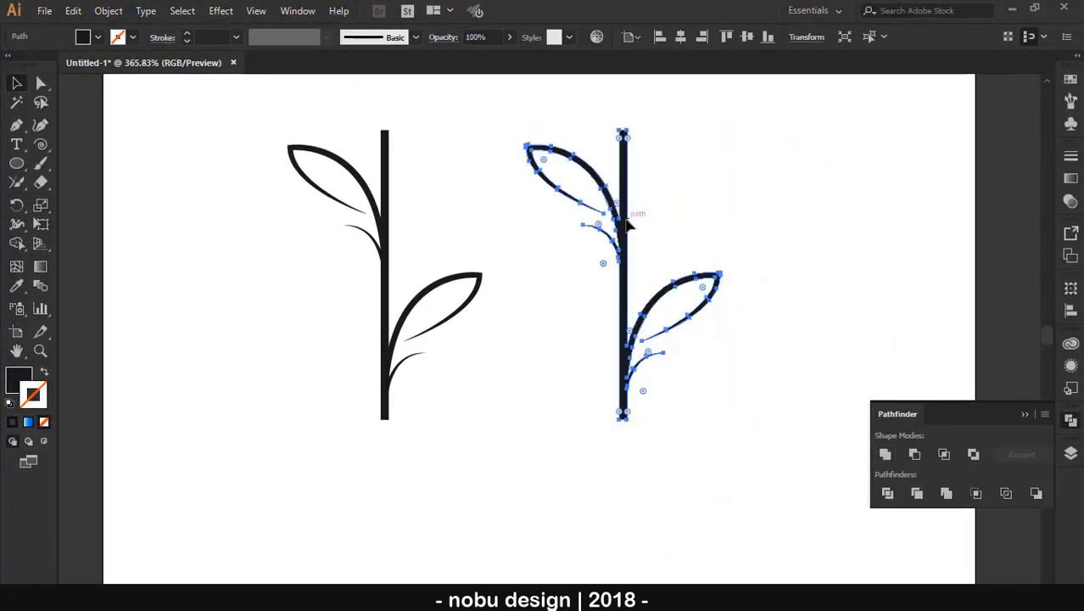
key("ctrl+r")
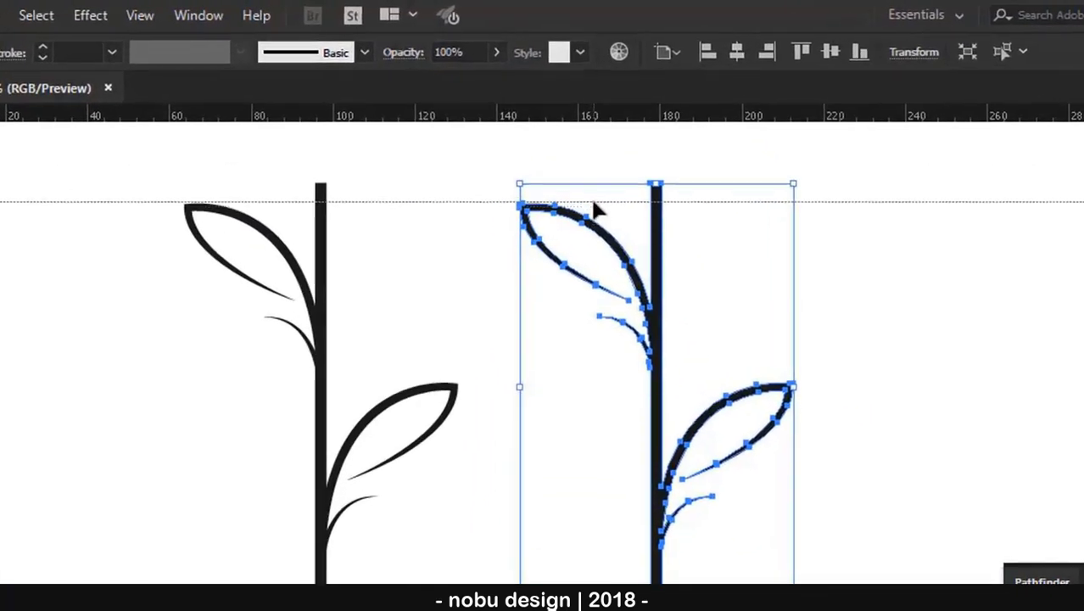
Add a guide at the leaf tops and nudge the stem's top anchors to it
left_click_drag(581, 85, 596, 546)
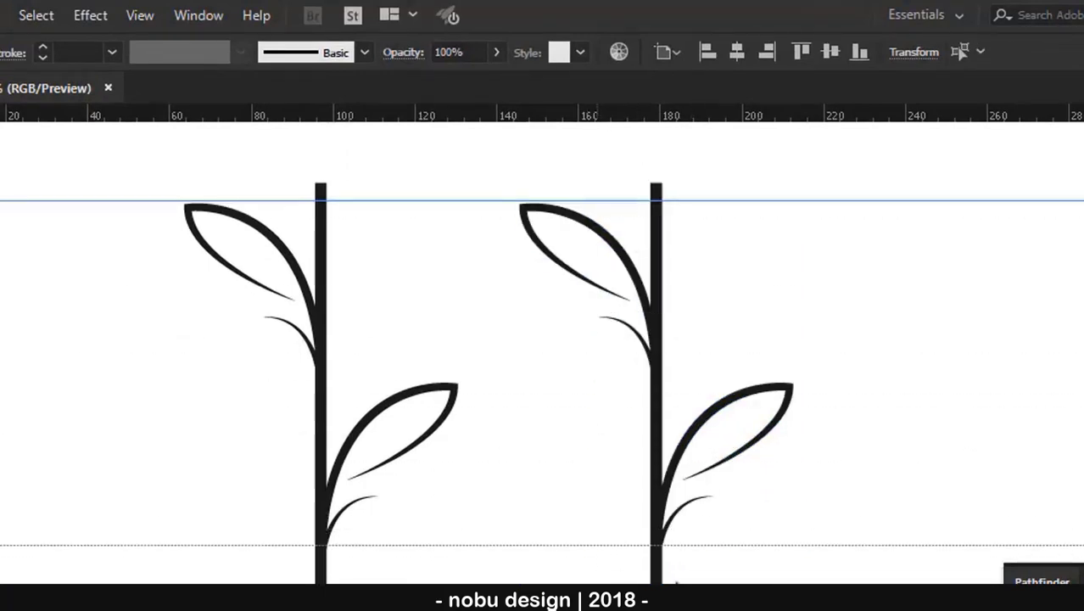
key("z")
left_click_drag(571, 117, 678, 170)
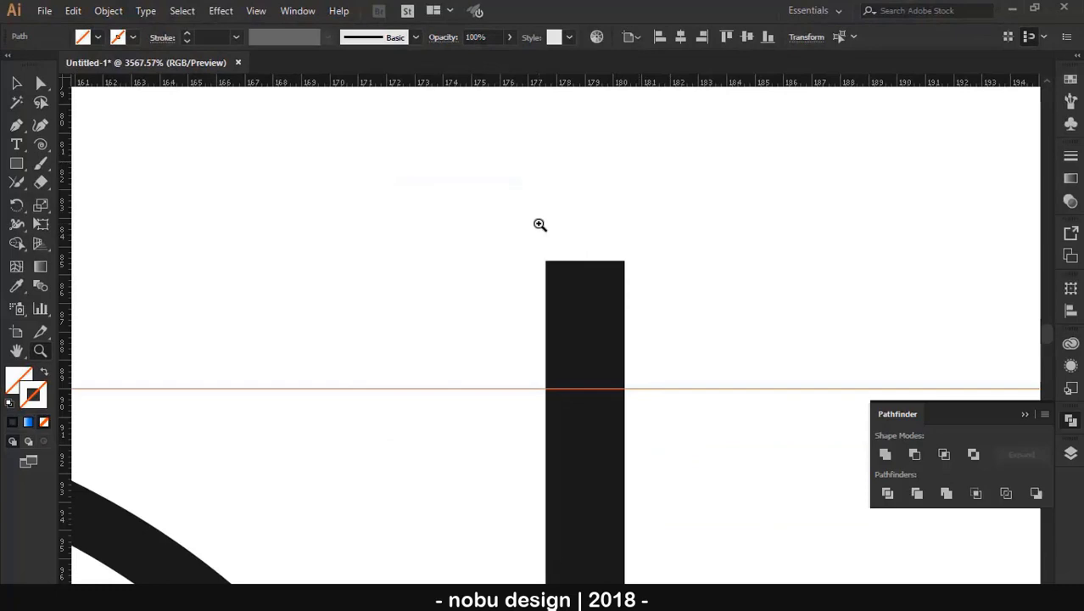
left_click(40, 82)
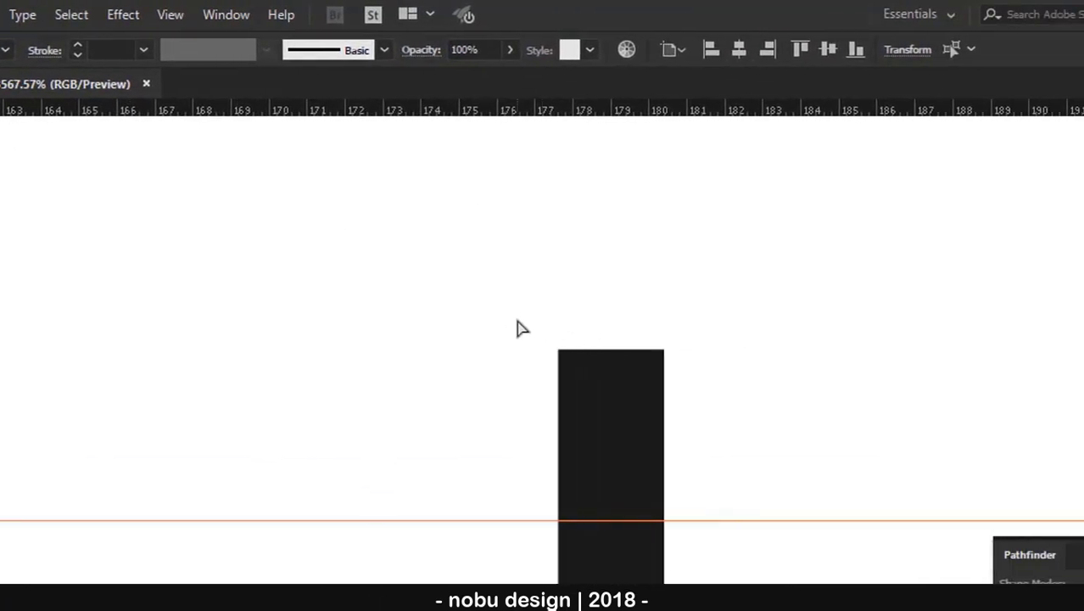
left_click_drag(522, 329, 653, 302)
key("shift+Down")
key("Up")
key("Up")
key("Up")
key("Up")
key("Up")
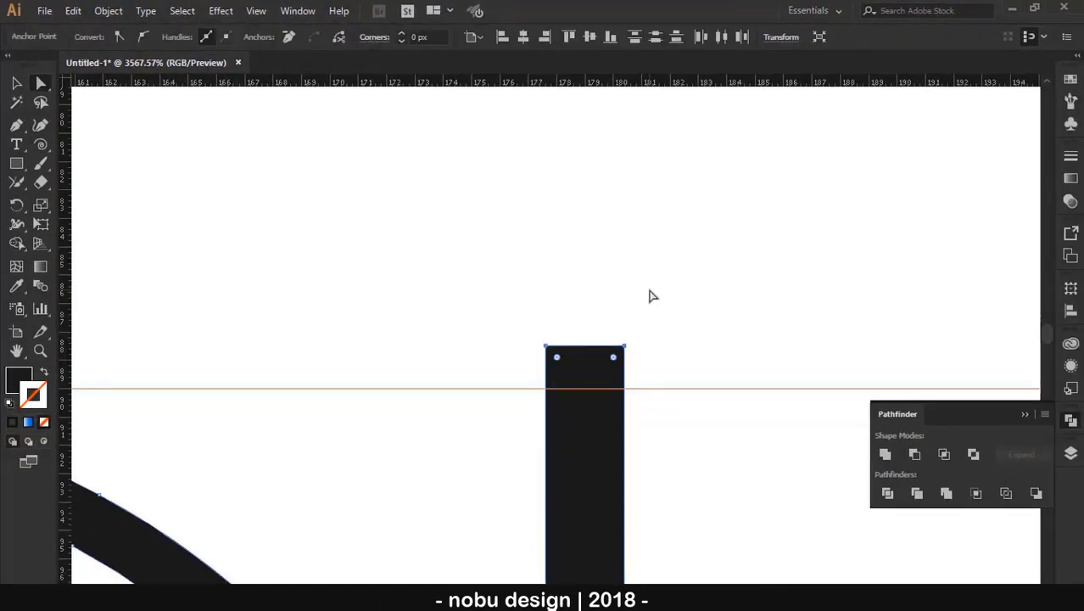
key("Down")
key("Down")
key("Up")
key("Up")
Move the stem's bottom anchor to the lowest leaf base and hide the guides
key("ctrl+minus")
key("ctrl+minus")
key("ctrl+minus")
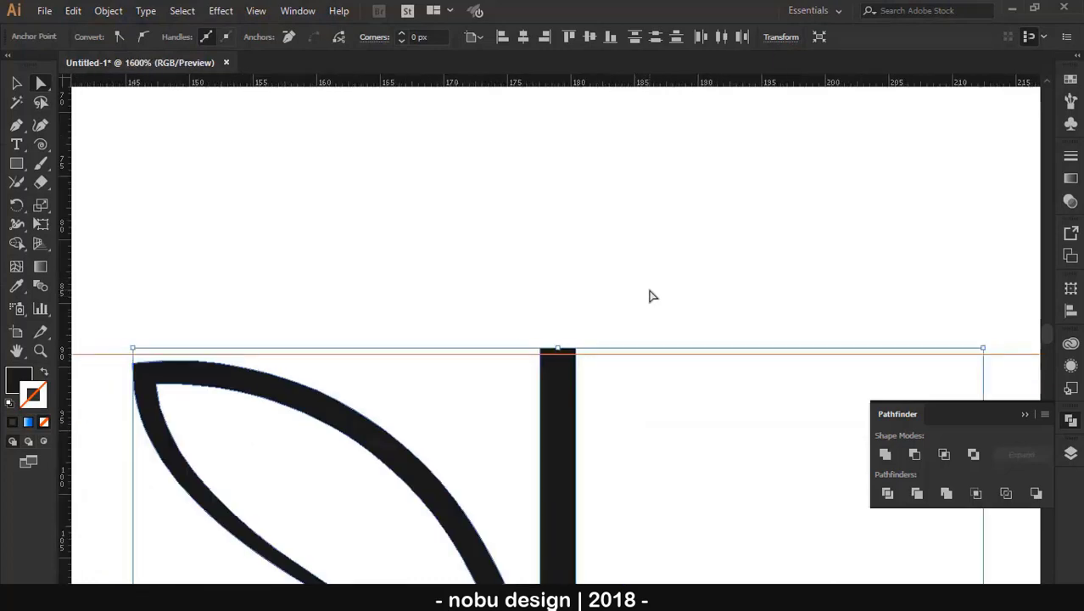
key("ctrl+minus")
key("ctrl+minus")
key("ctrl+minus")
key("ctrl+minus")
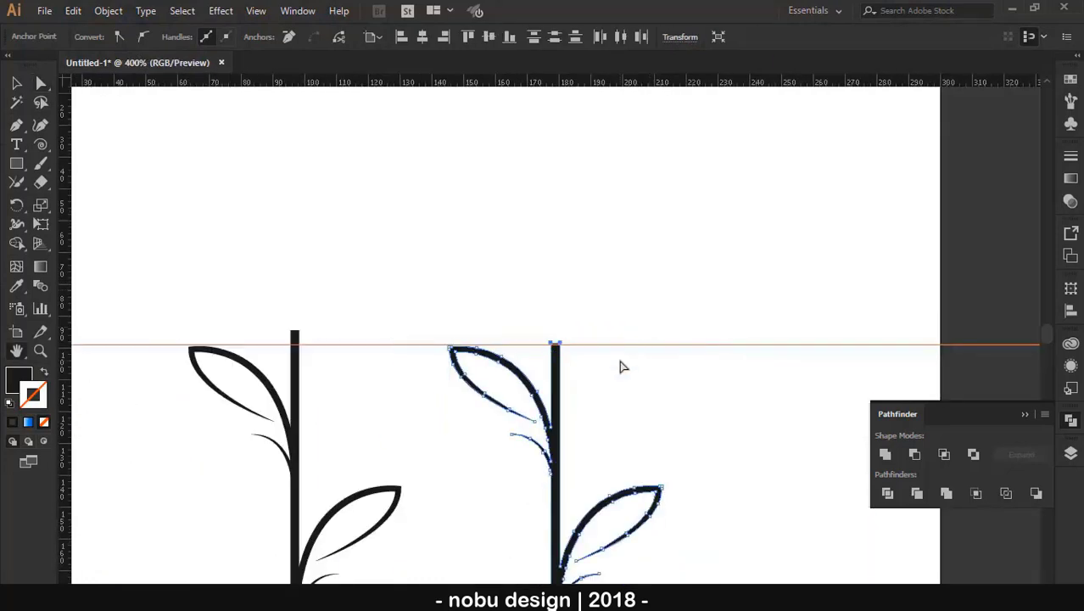
left_click_drag(577, 426, 567, 323)
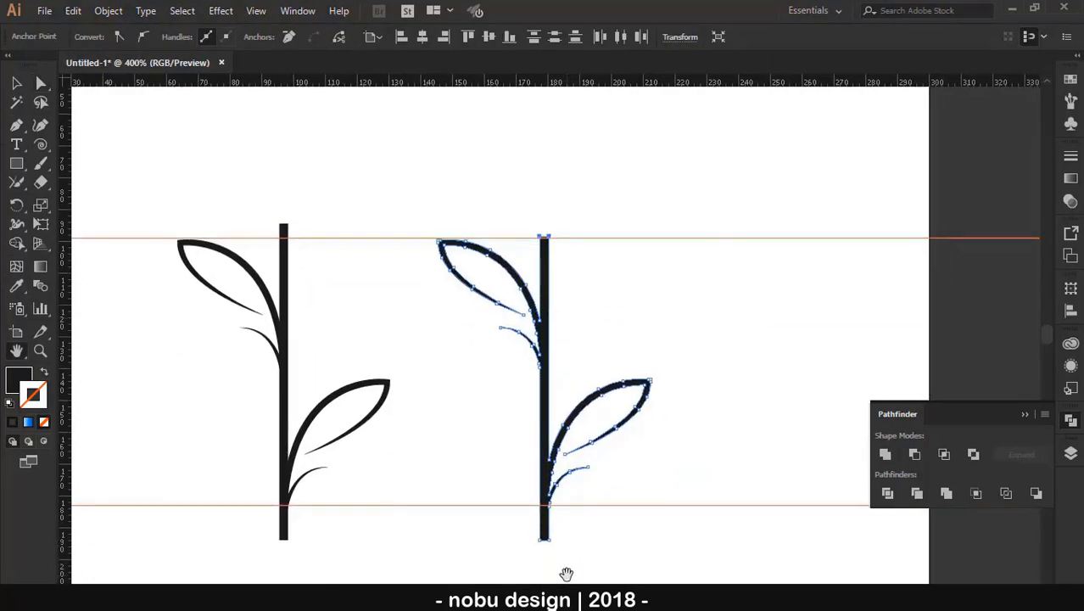
left_click(42, 84)
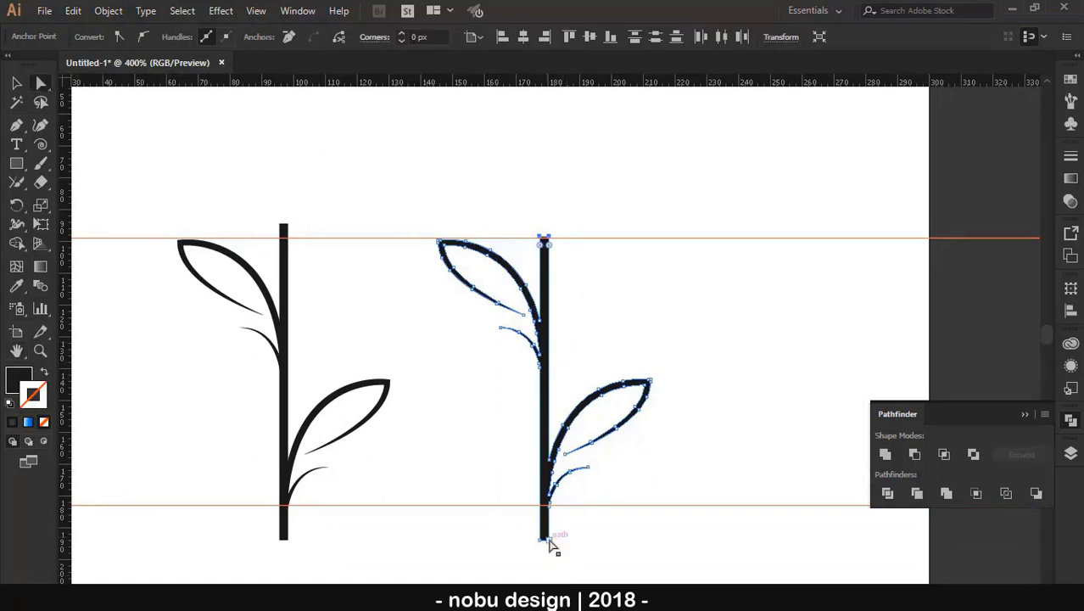
left_click_drag(550, 545, 517, 531)
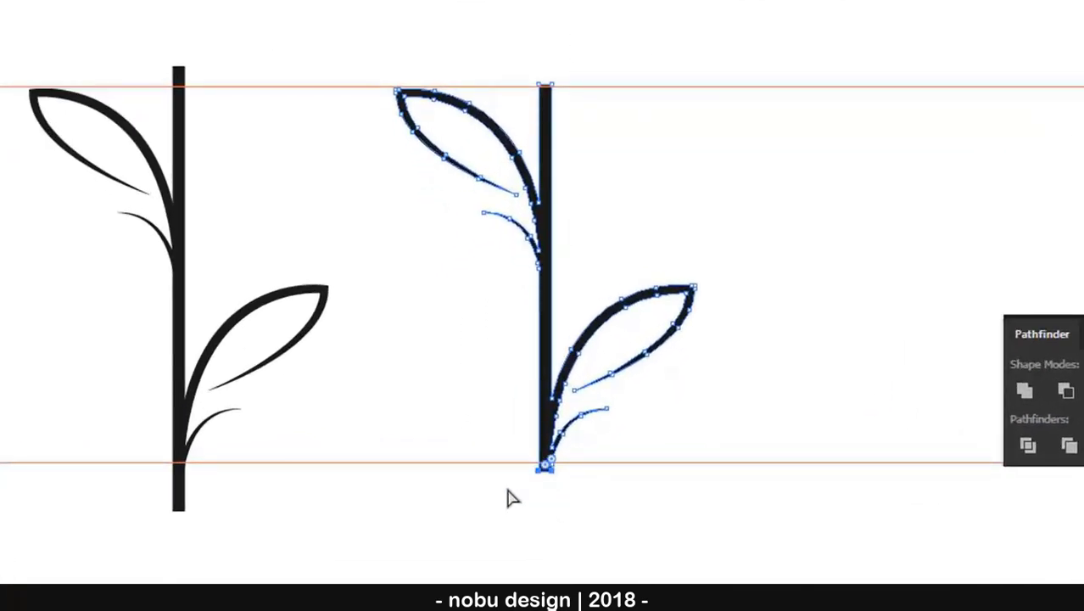
left_click(687, 532)
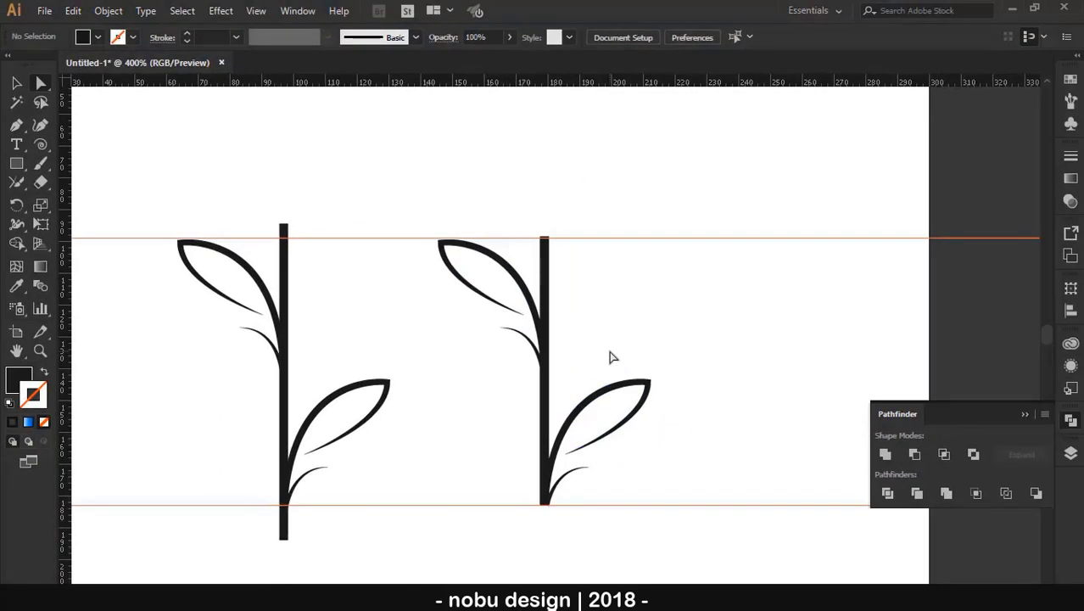
key("ctrl+semicolon")
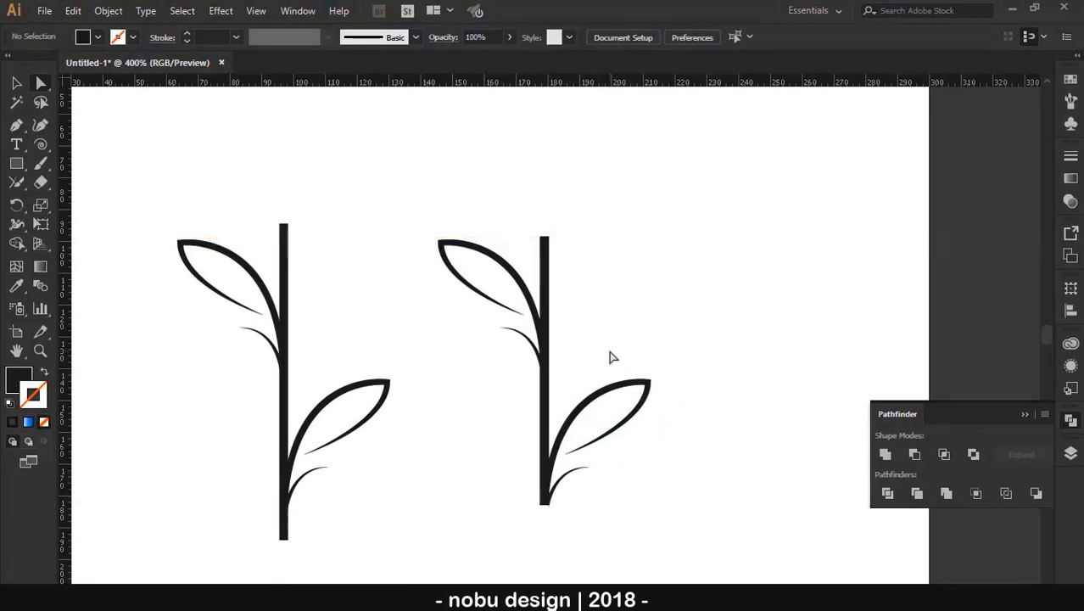
scroll(641, 316, "down", 3)
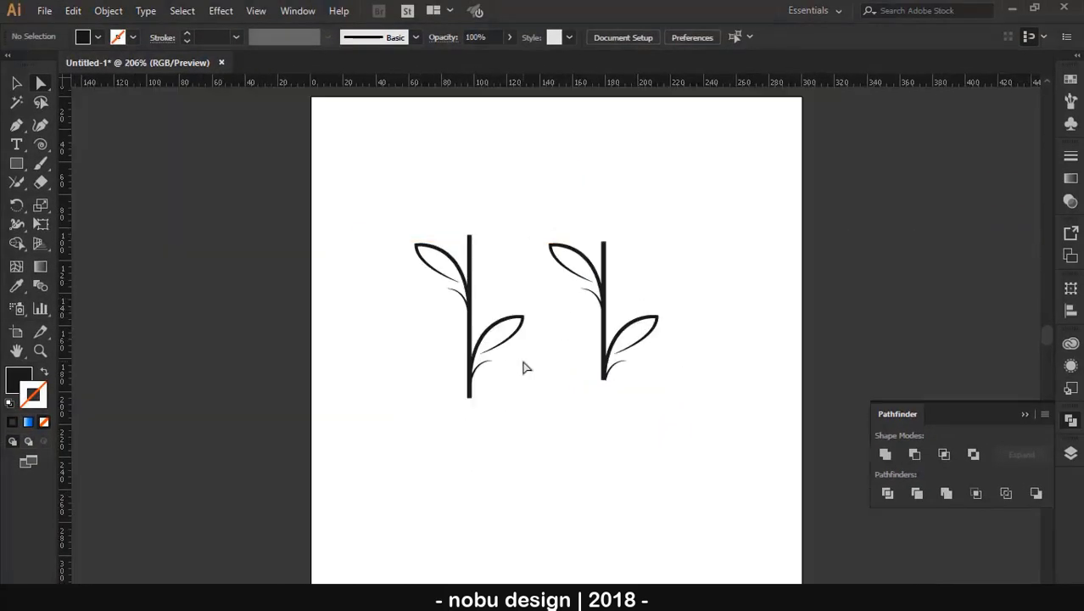
Delete the original left plant
left_click_drag(435, 284, 435, 284)
key("v")
key("Delete")
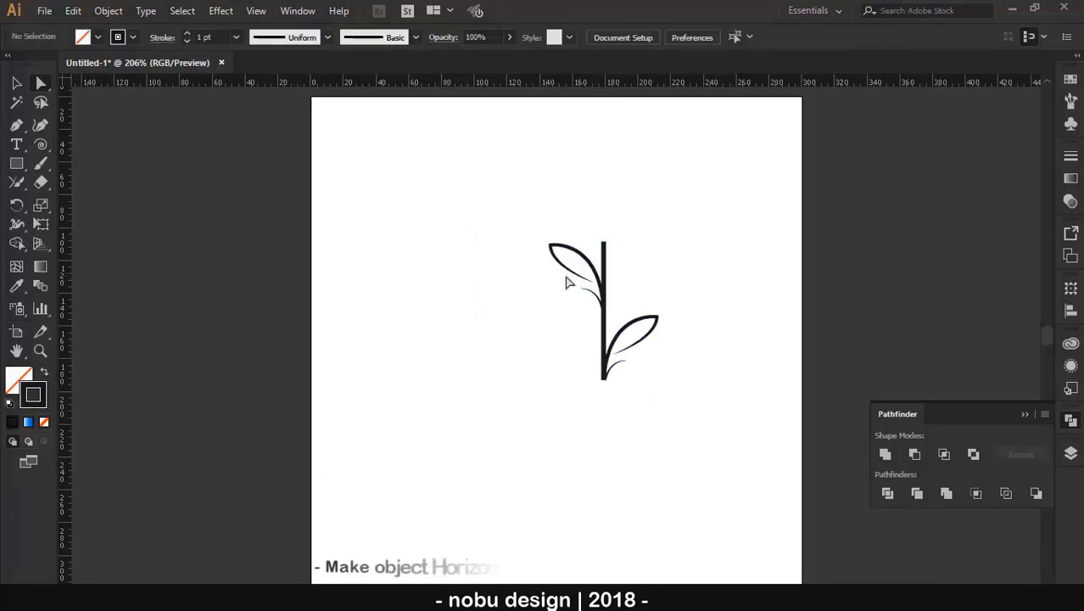
Rotate the remaining sprig horizontal, shrink it, and move it to the top-right corner
left_click_drag(673, 386, 562, 278)
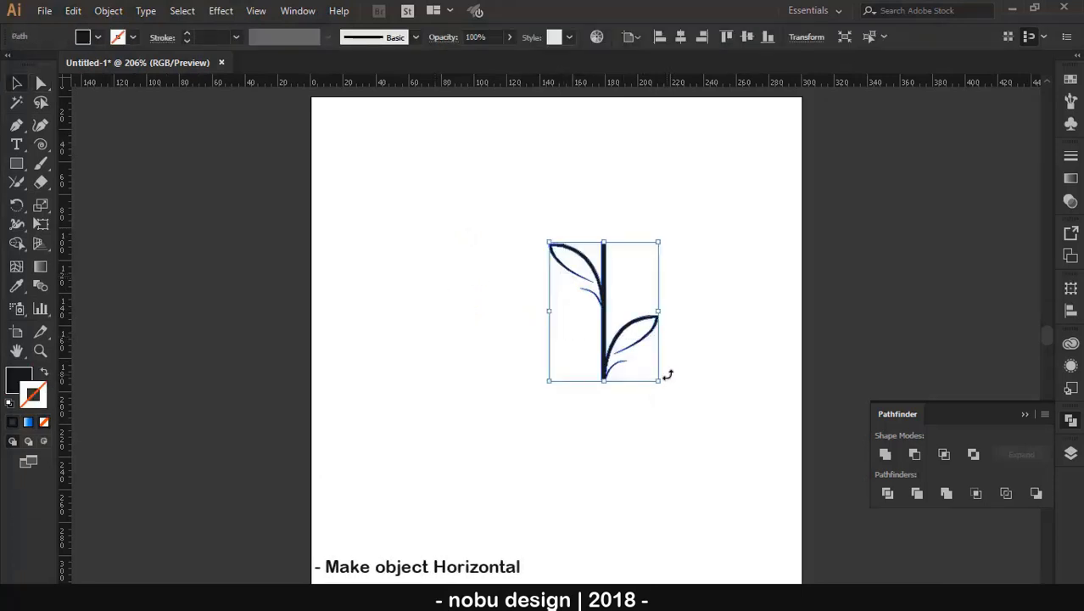
left_click_drag(665, 384, 551, 355)
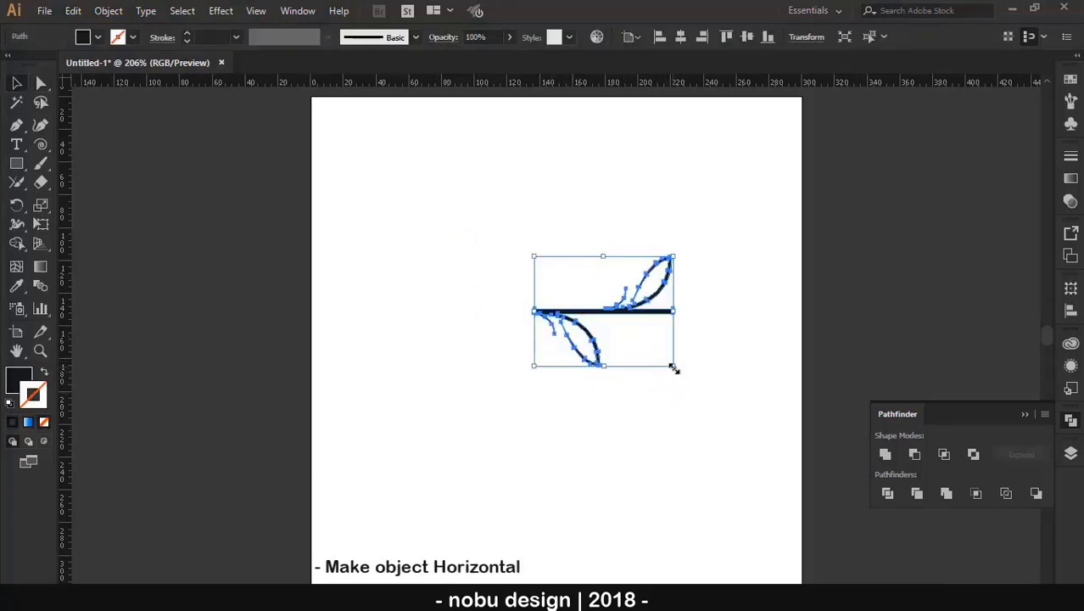
left_click_drag(673, 366, 632, 338)
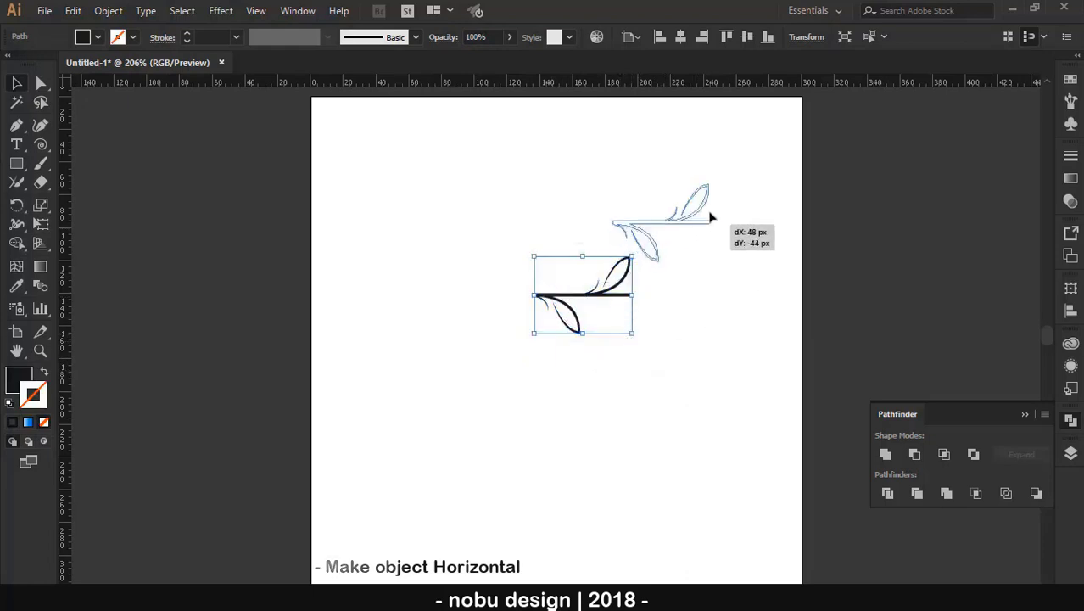
left_click_drag(623, 301, 760, 152)
Drag the horizontal sprig into the Brushes panel as a new Pattern Brush
left_click(1066, 141)
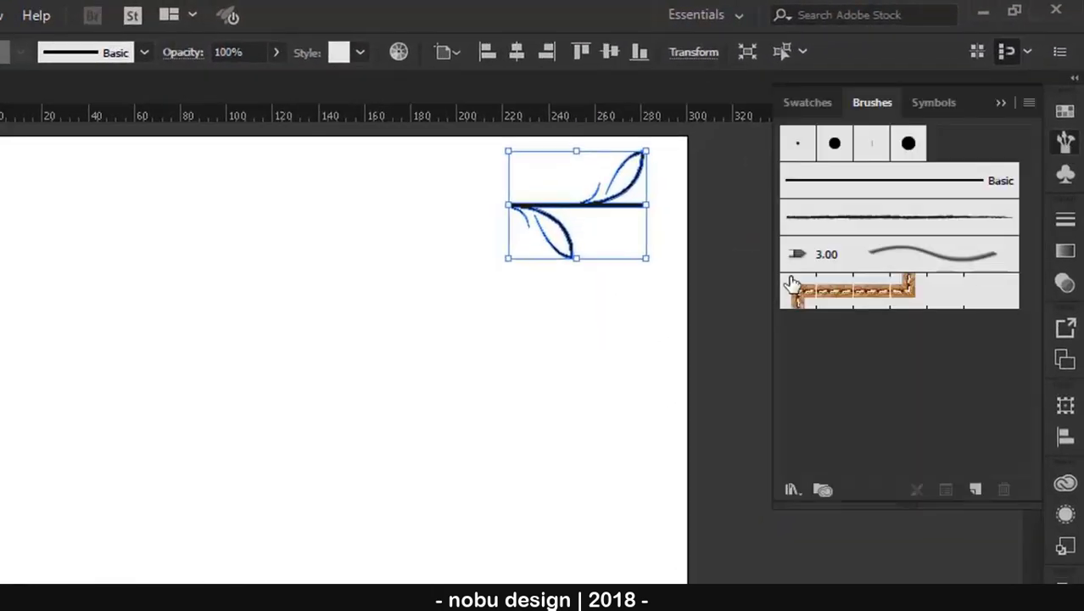
left_click_drag(618, 214, 809, 348)
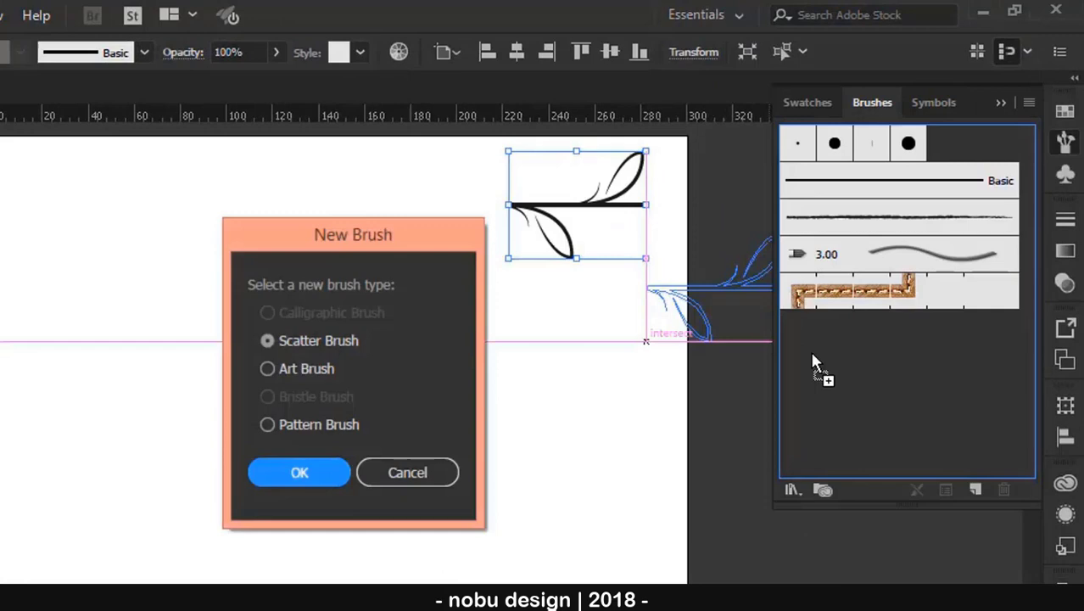
left_click(355, 427)
left_click(335, 469)
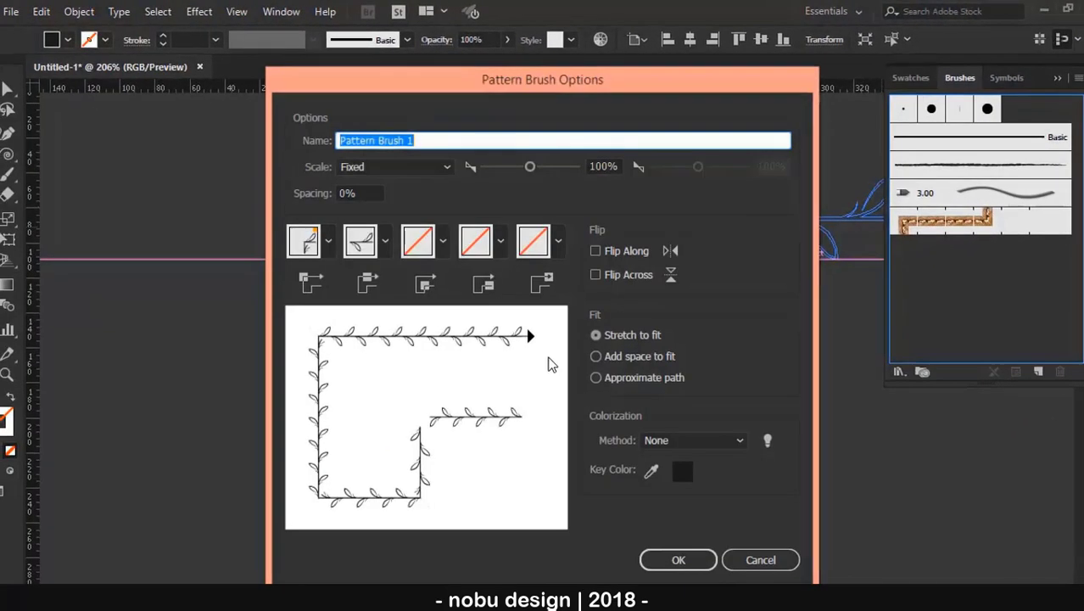
Set an auto-generated inner corner tile, Tints colorization and Approximate path fit, then save
left_click(443, 242)
left_click_drag(426, 348, 420, 382)
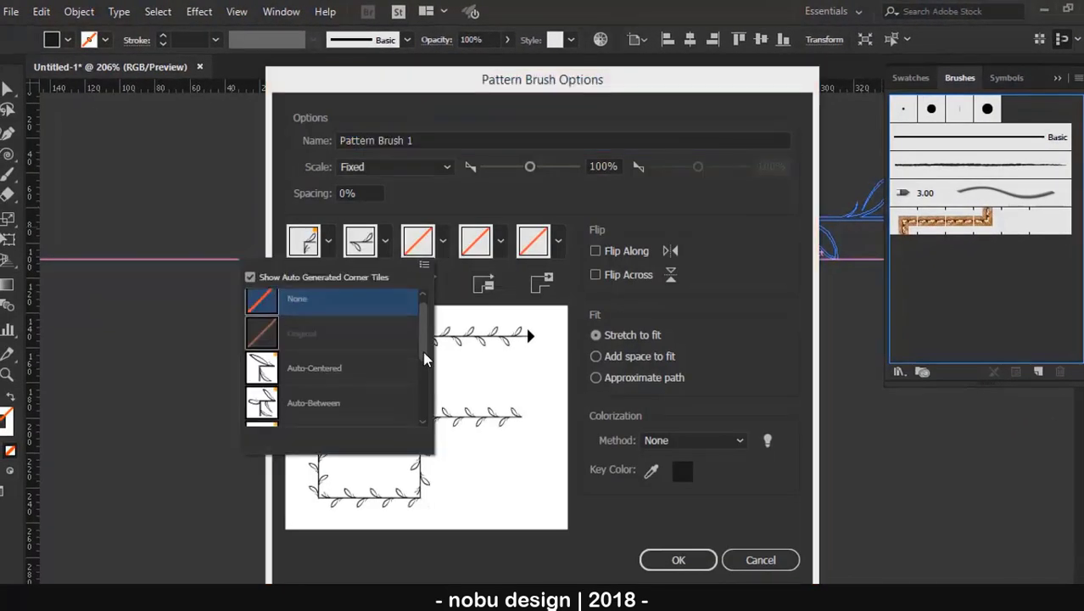
scroll(420, 382, "up", 1)
scroll(417, 378, "up", 1)
left_click(373, 339)
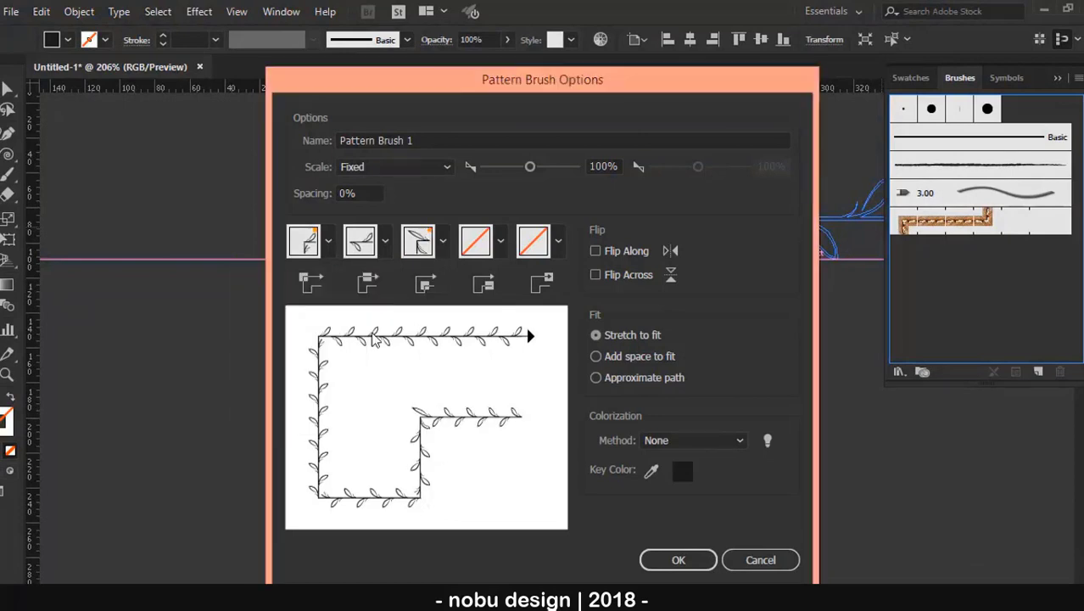
left_click(687, 439)
left_click(675, 476)
left_click(630, 382)
left_click(676, 558)
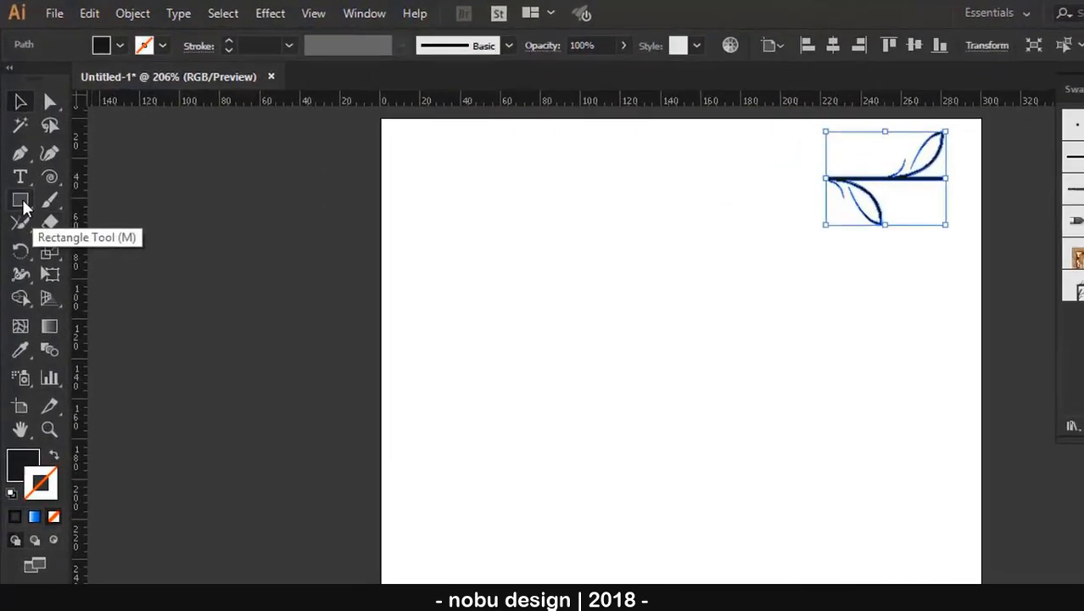
Draw an unfilled circle and apply the leaf pattern brush at 0.5 pt
left_click(24, 215)
left_click(141, 321)
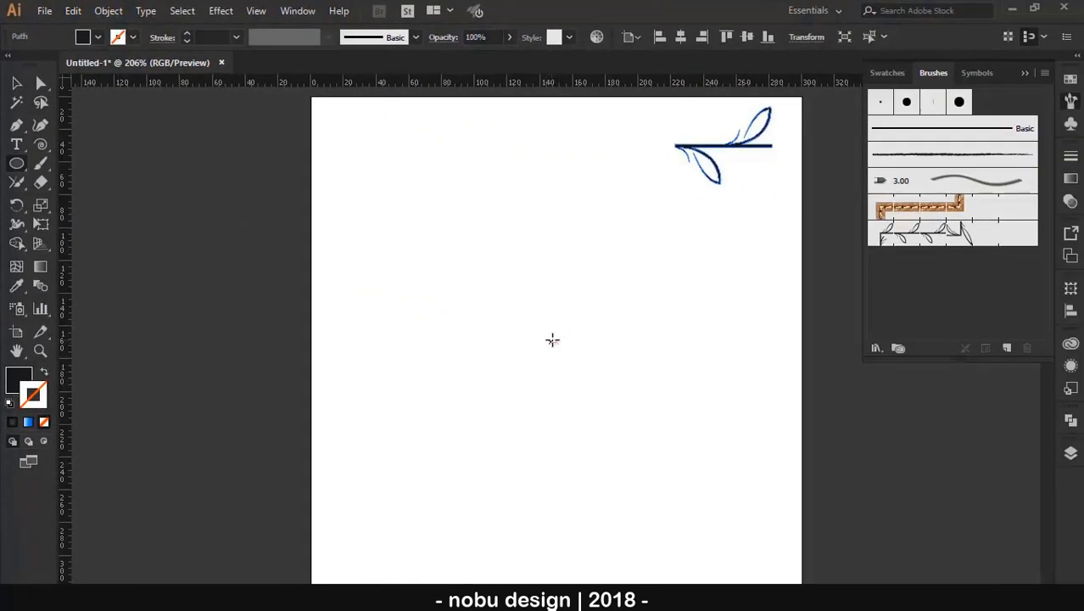
left_click_drag(555, 343, 650, 435)
left_click(45, 373)
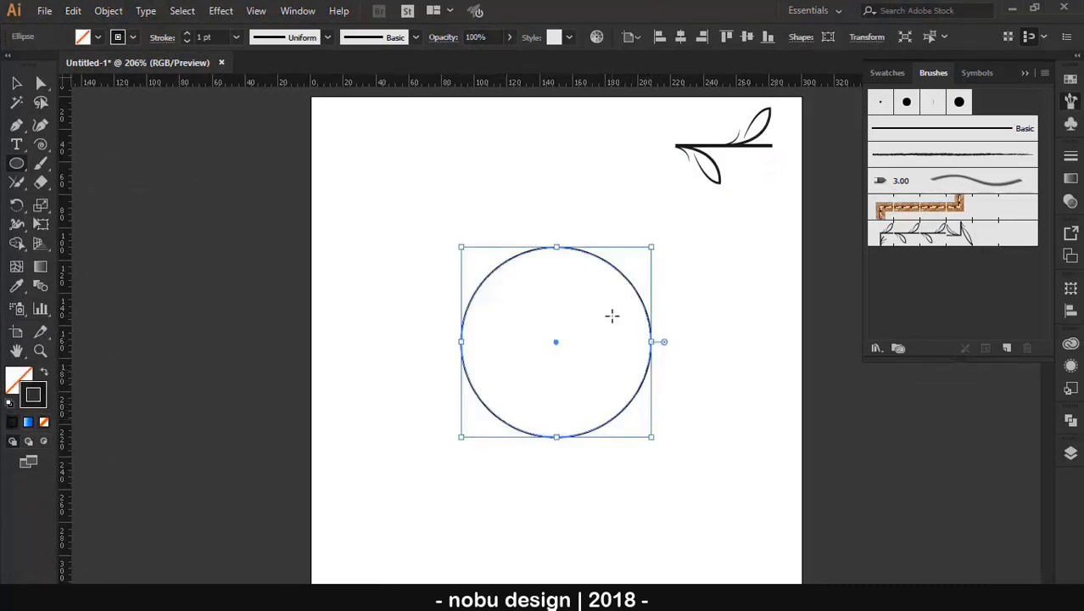
left_click_drag(687, 294, 612, 363)
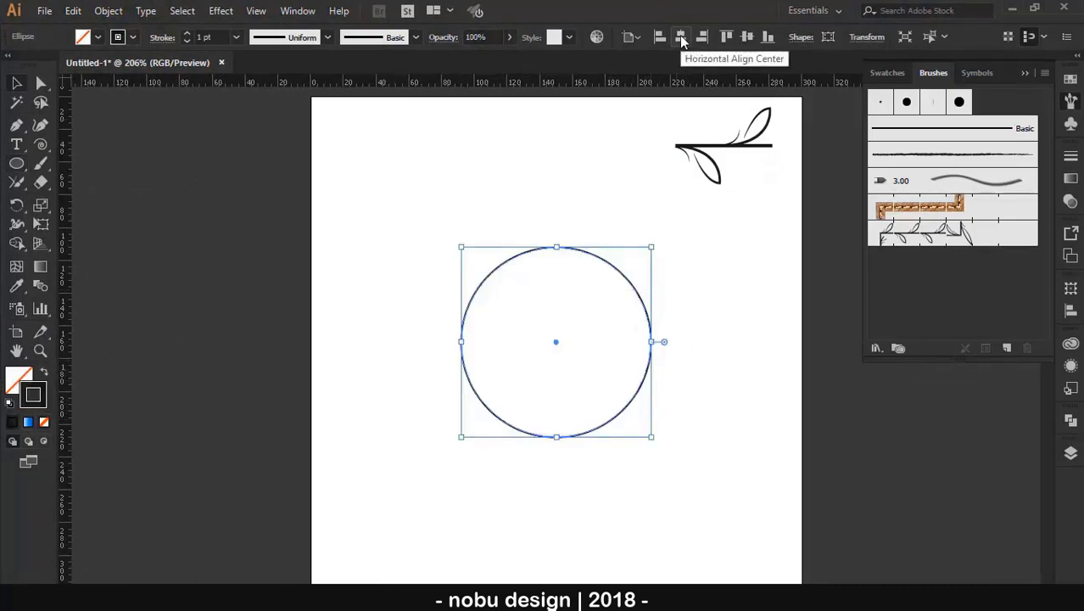
left_click(904, 234)
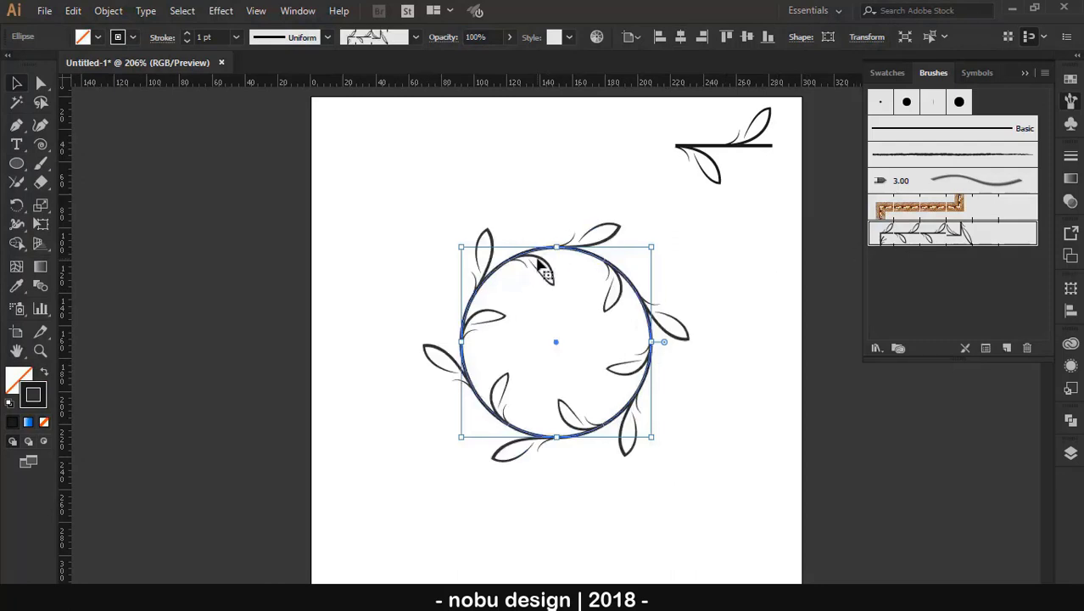
left_click(188, 42)
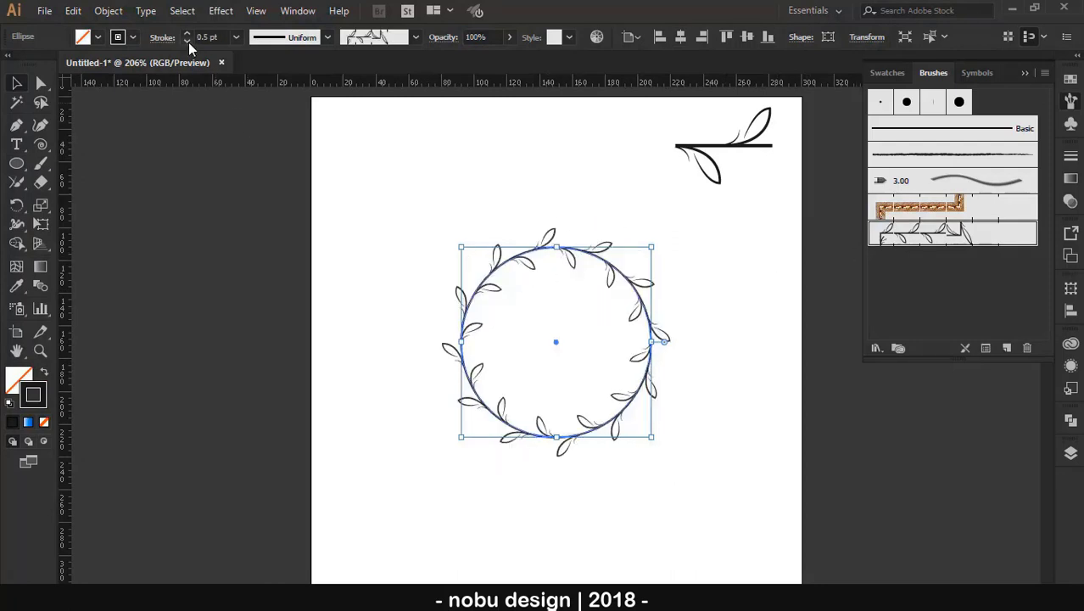
Move the wreath up and left and thin its stroke to 0.25 pt
left_click(705, 314)
mouse_move(688, 402)
left_mouse_down()
mouse_move(594, 307)
mouse_move(530, 209)
left_mouse_up()
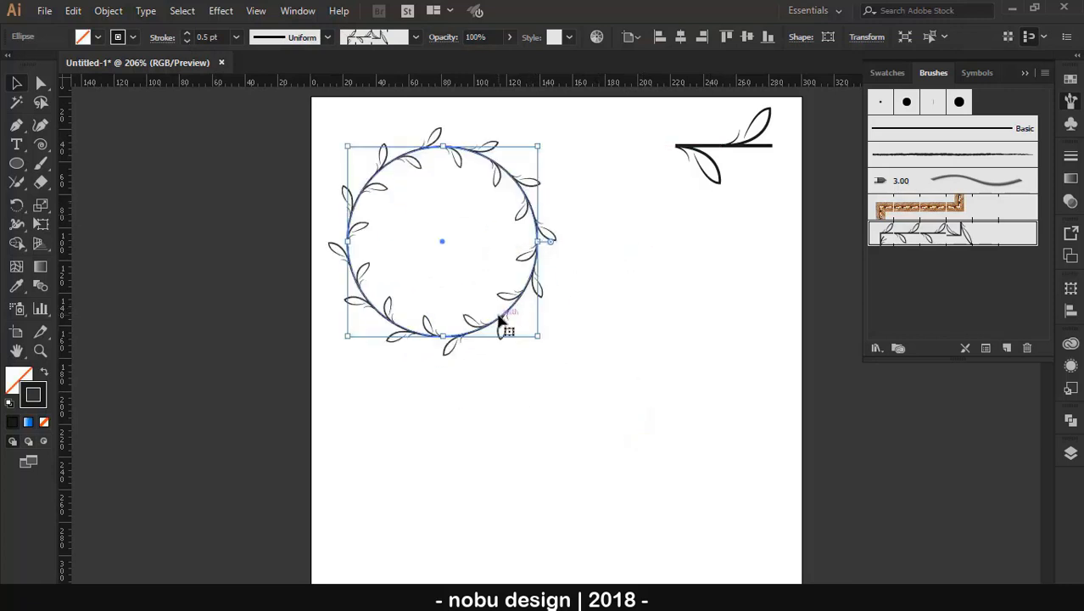
left_click(188, 43)
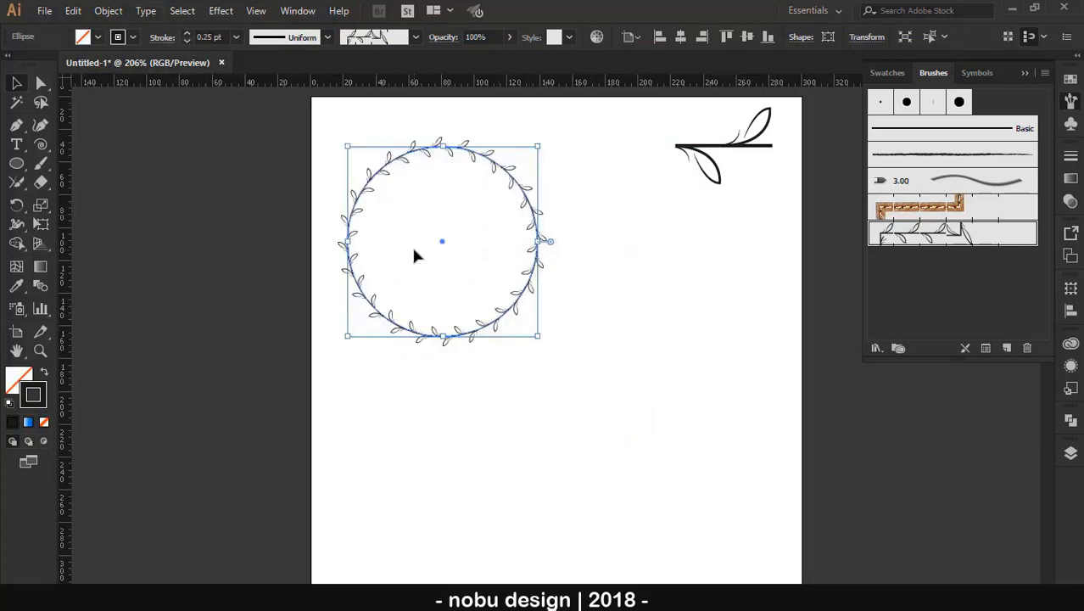
left_click(583, 311)
Place a copy of the wreath below it with a 0.5 pt stroke
left_click_drag(527, 293, 527, 522)
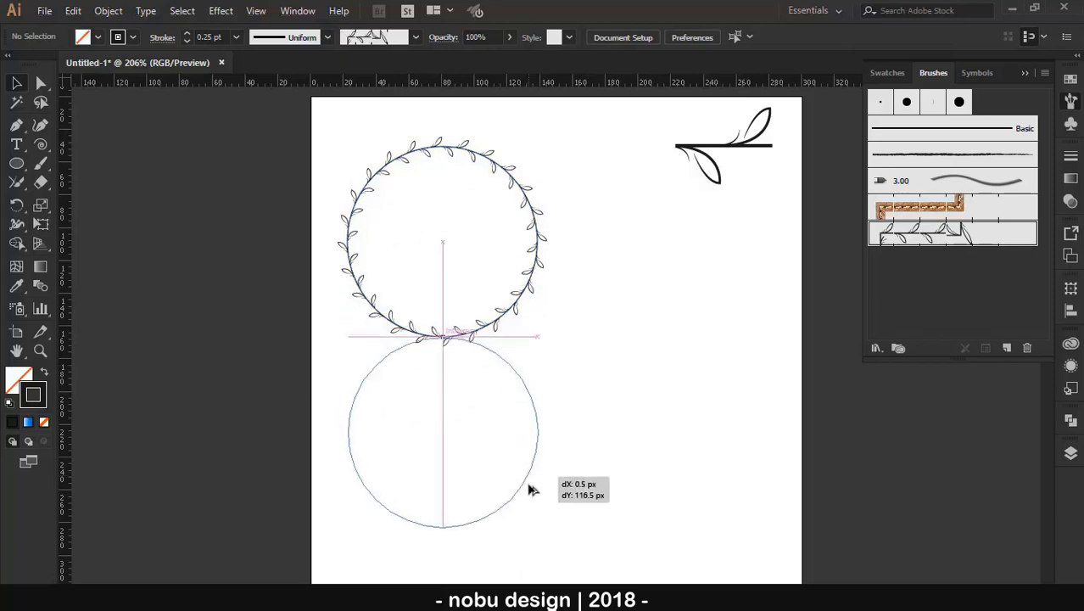
left_click(187, 34)
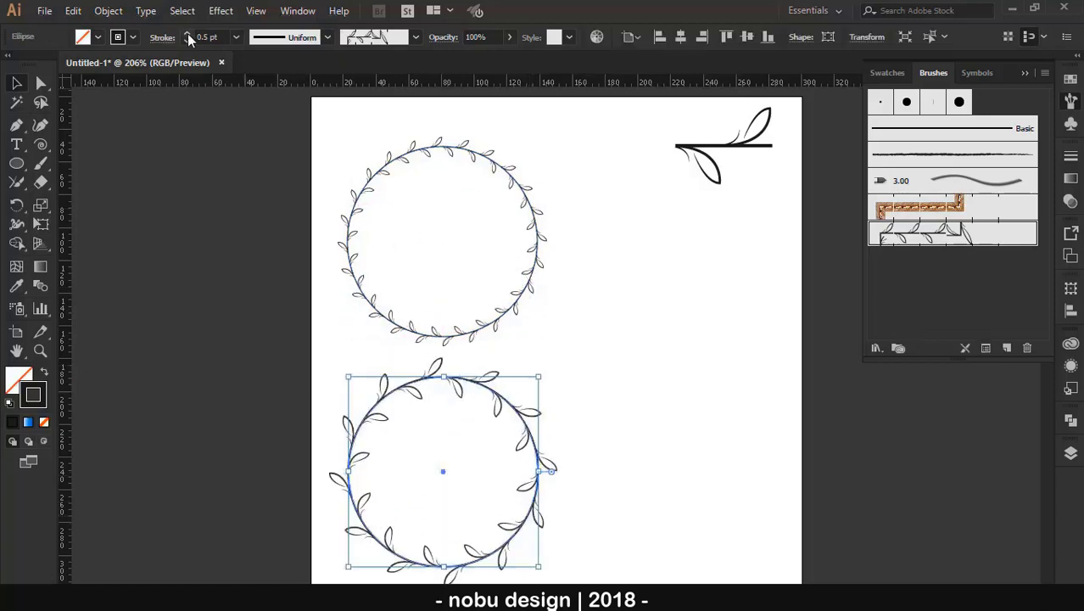
left_click(187, 34)
left_click(187, 34)
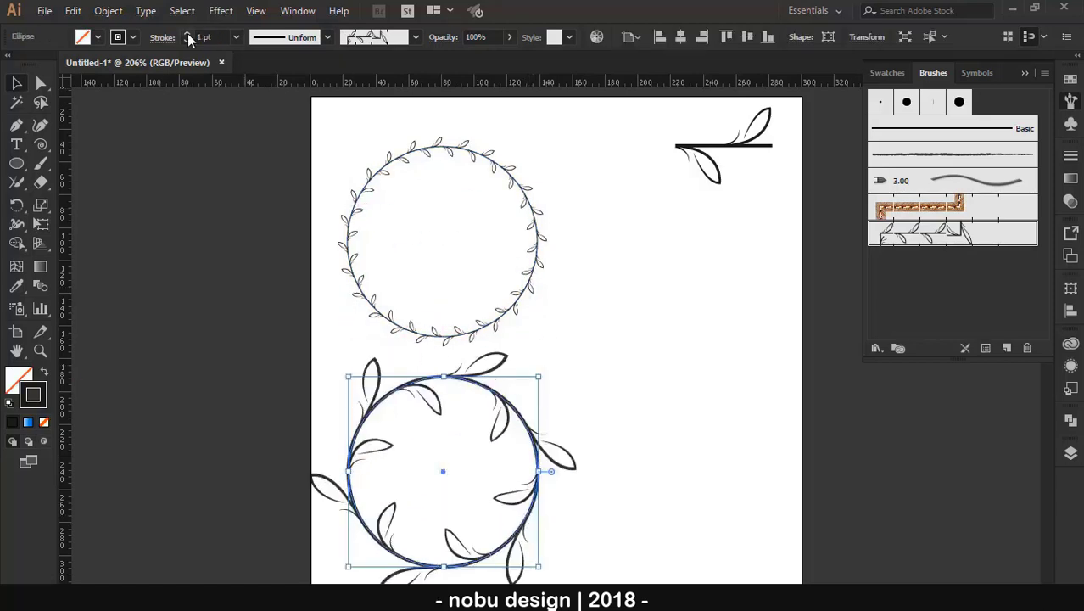
left_click(187, 42)
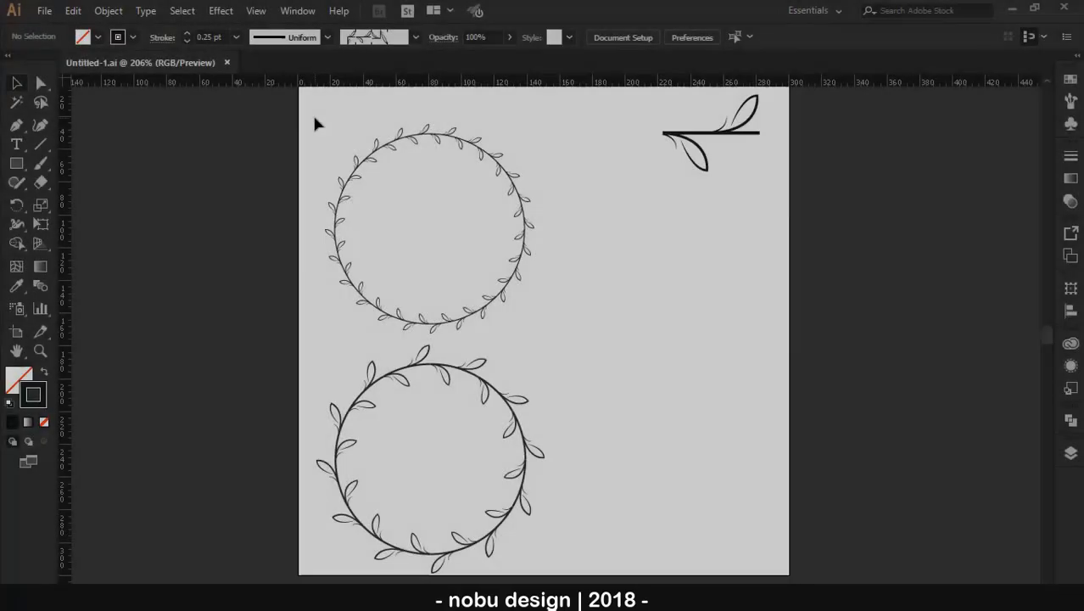
left_click_drag(314, 117, 415, 179)
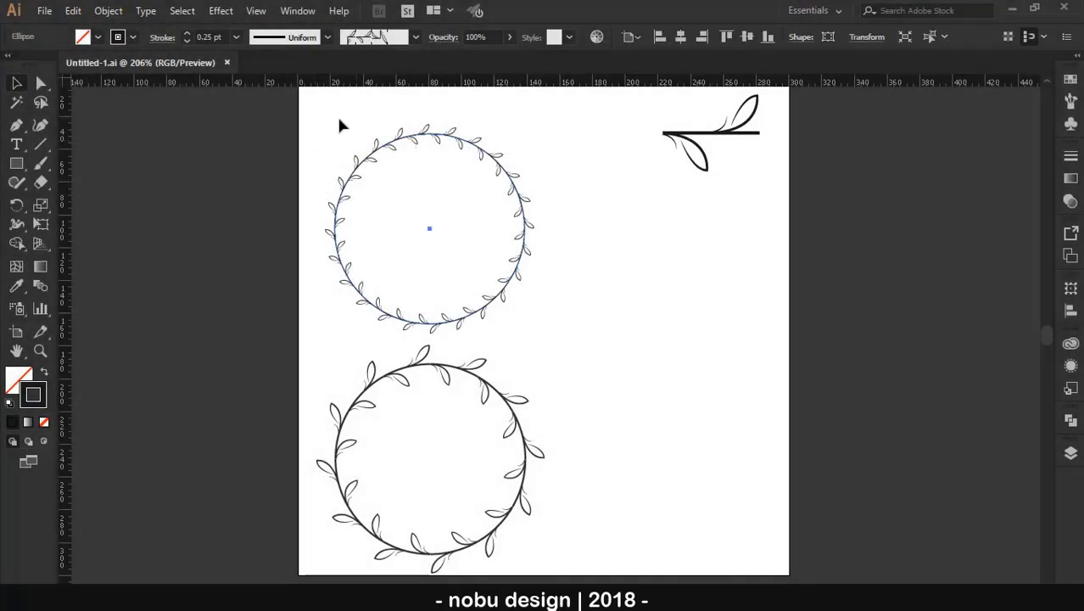
Colour the top wreath's stroke orange and the bottom wreath's stroke green
left_click(131, 37)
left_click(110, 64)
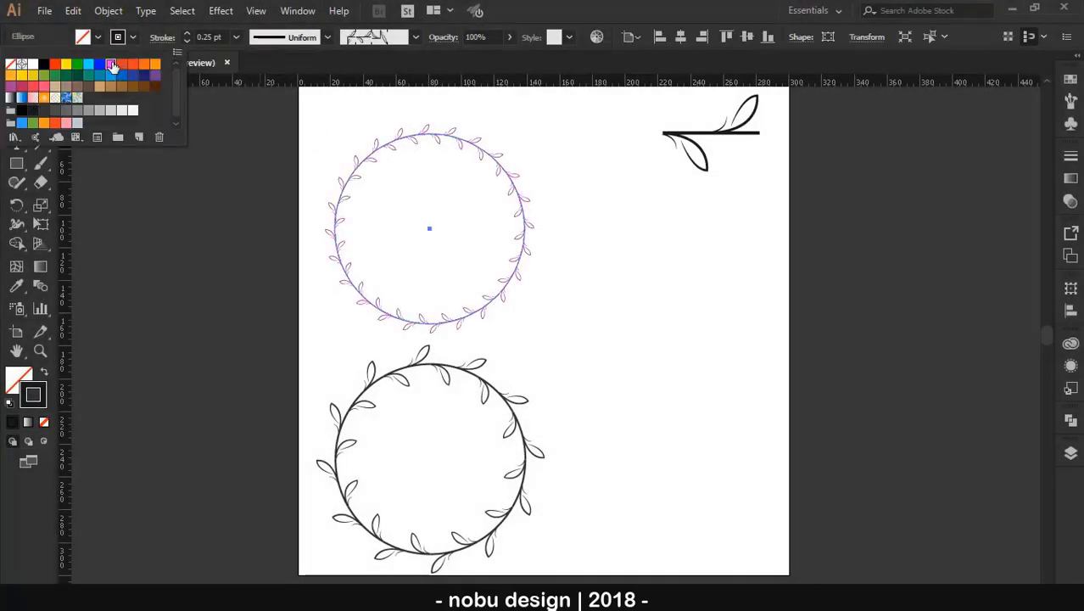
left_click(144, 64)
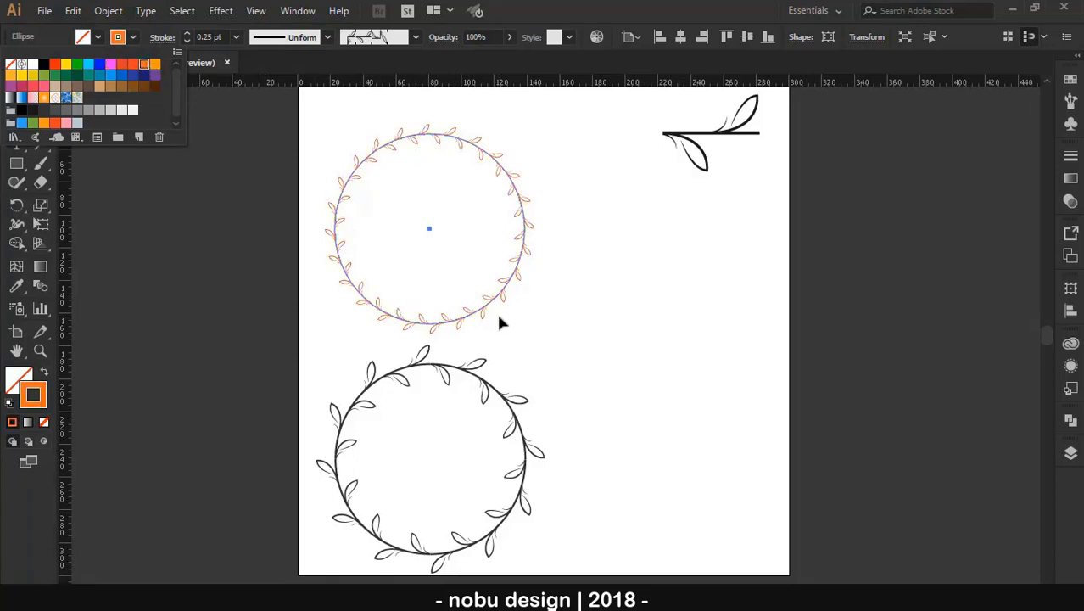
left_click(516, 350)
left_click(464, 397)
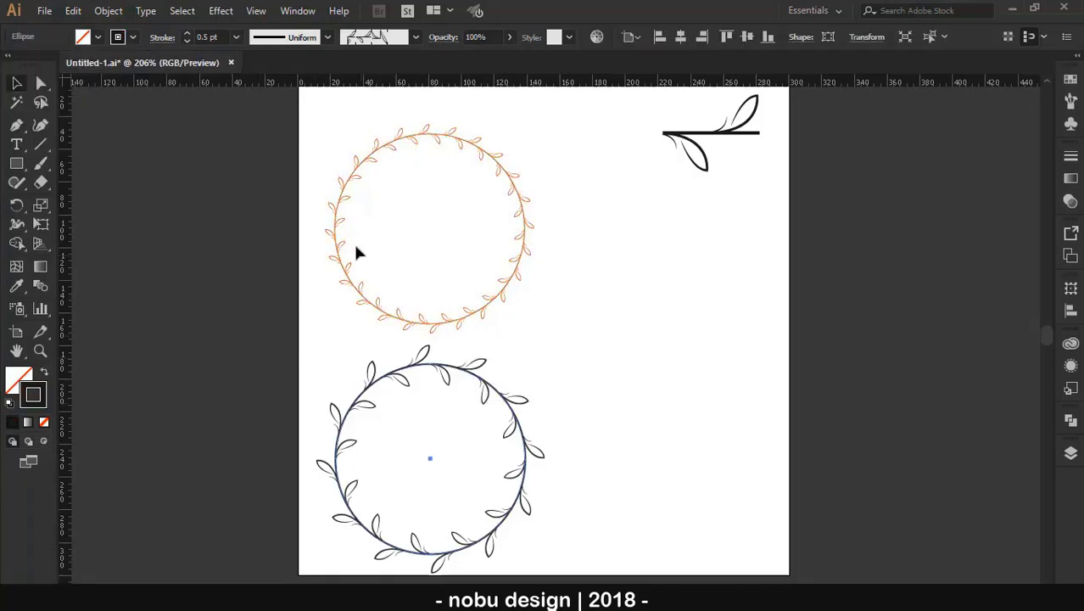
left_click(132, 37)
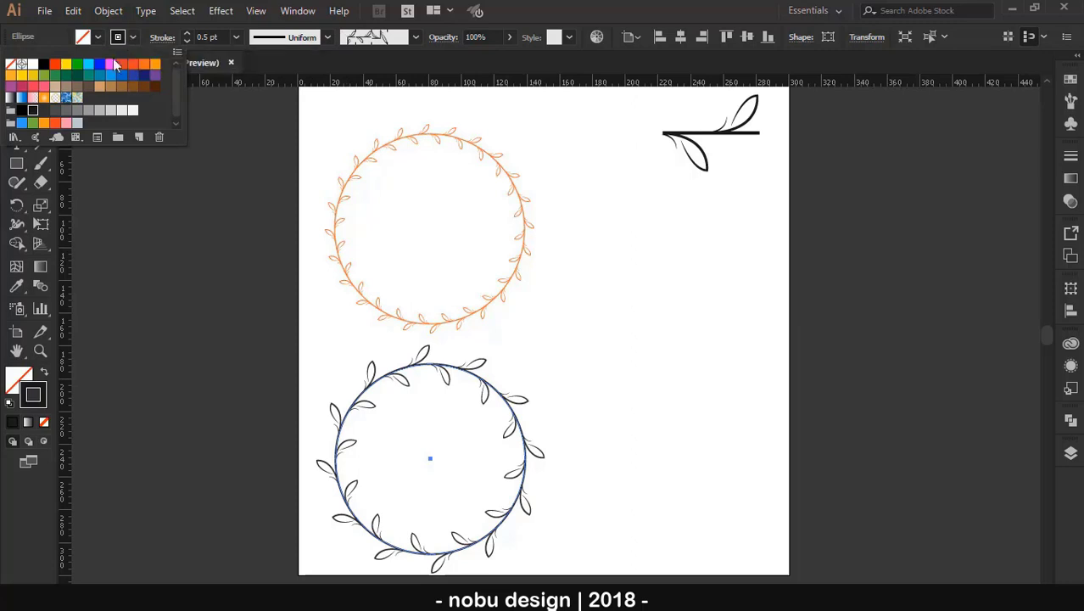
left_click(55, 76)
left_click(618, 339)
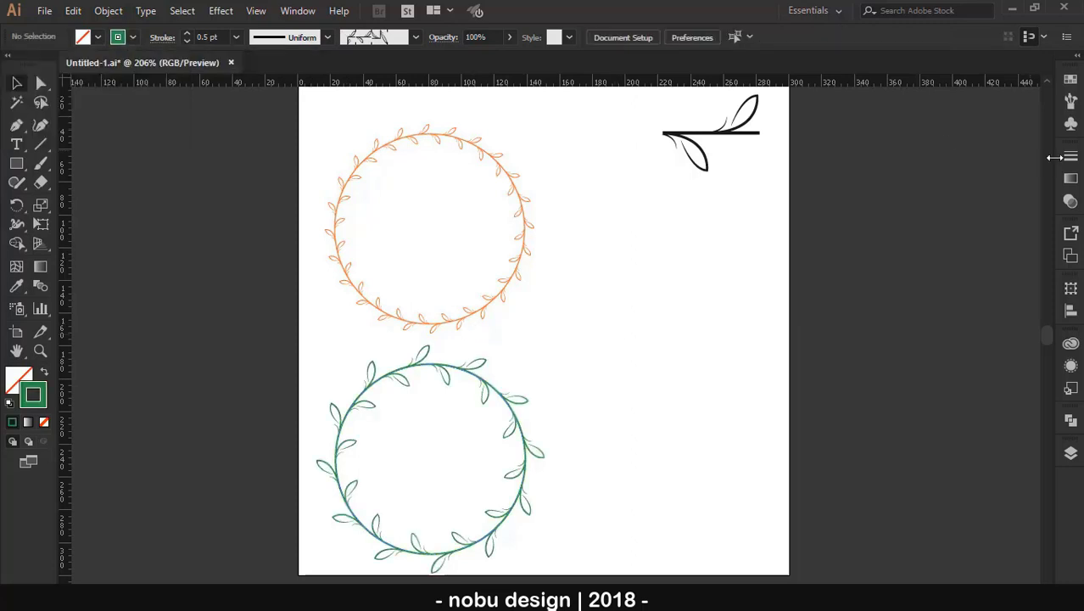
Paint two freehand green leafy vine strokes with the leaf brush
left_click(1070, 99)
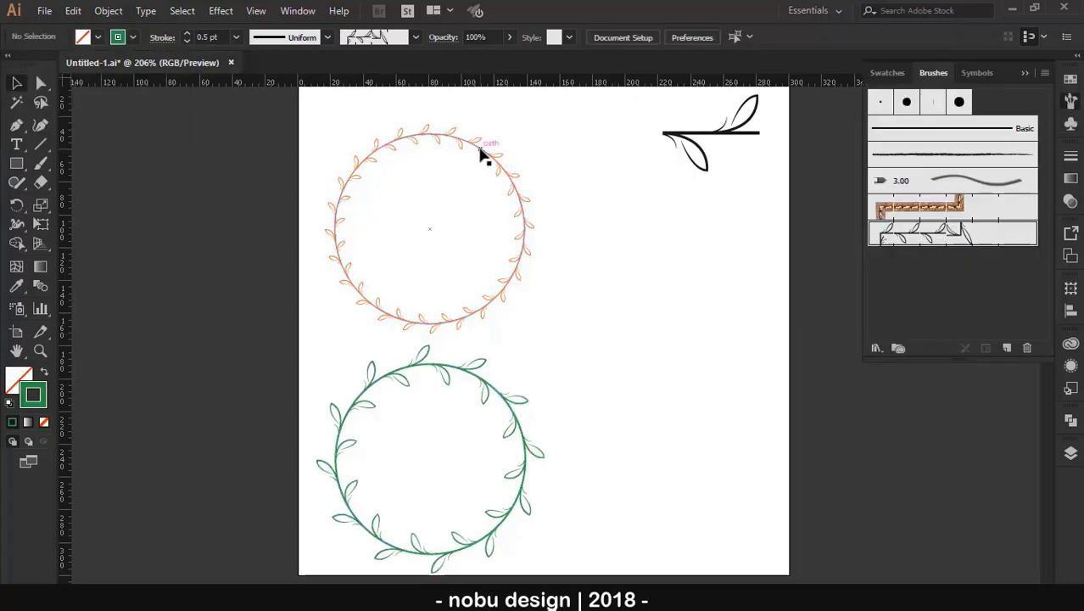
left_click(39, 163)
left_click_drag(558, 276, 738, 200)
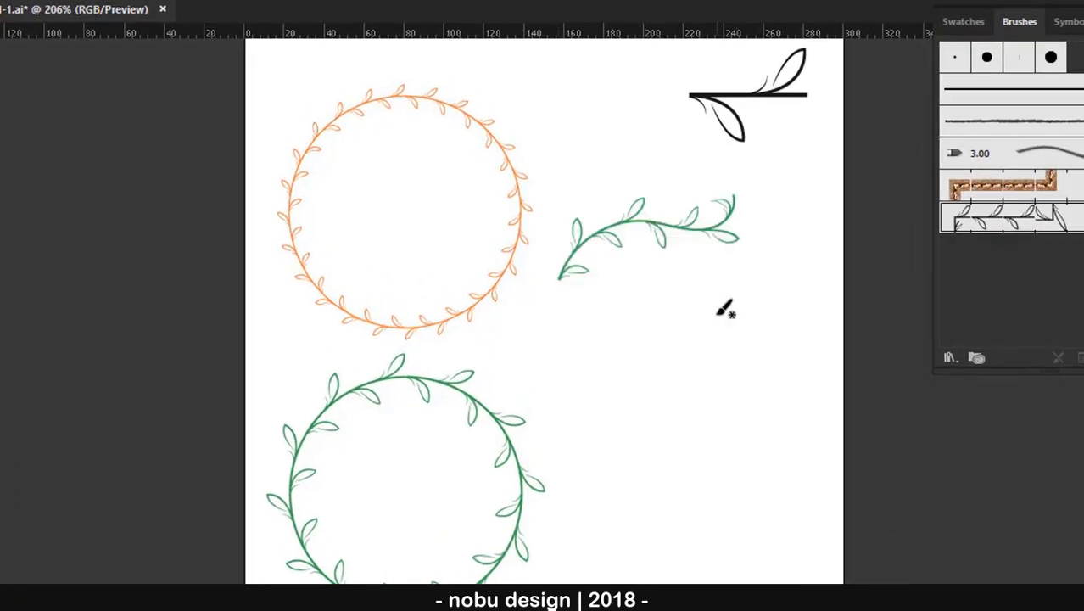
left_click_drag(613, 462, 744, 292)
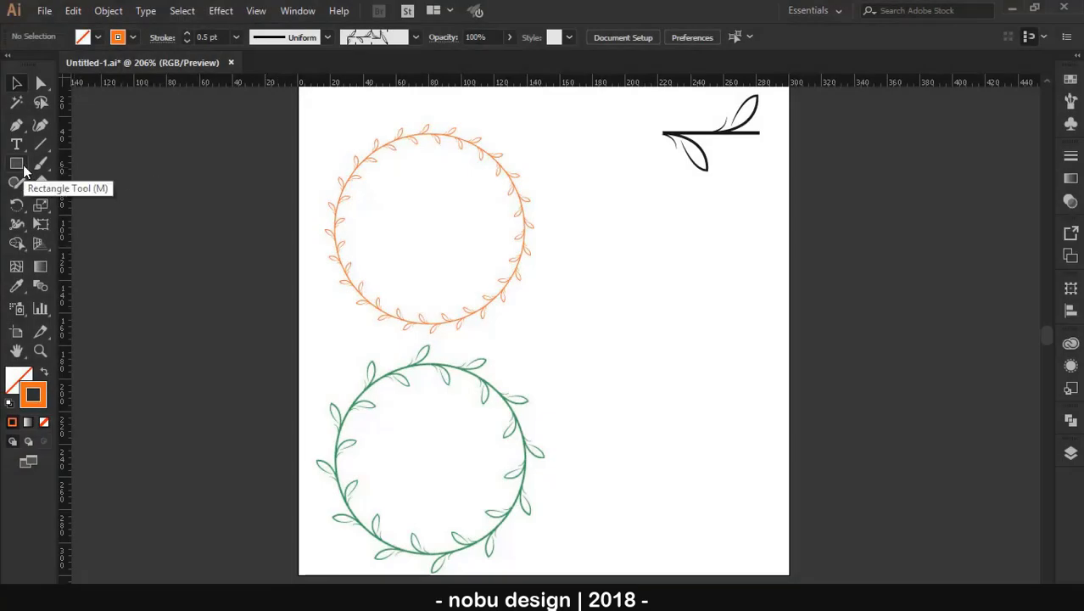
Draw a hexagon to the right of the top wreath and round all its corners
left_click(20, 164)
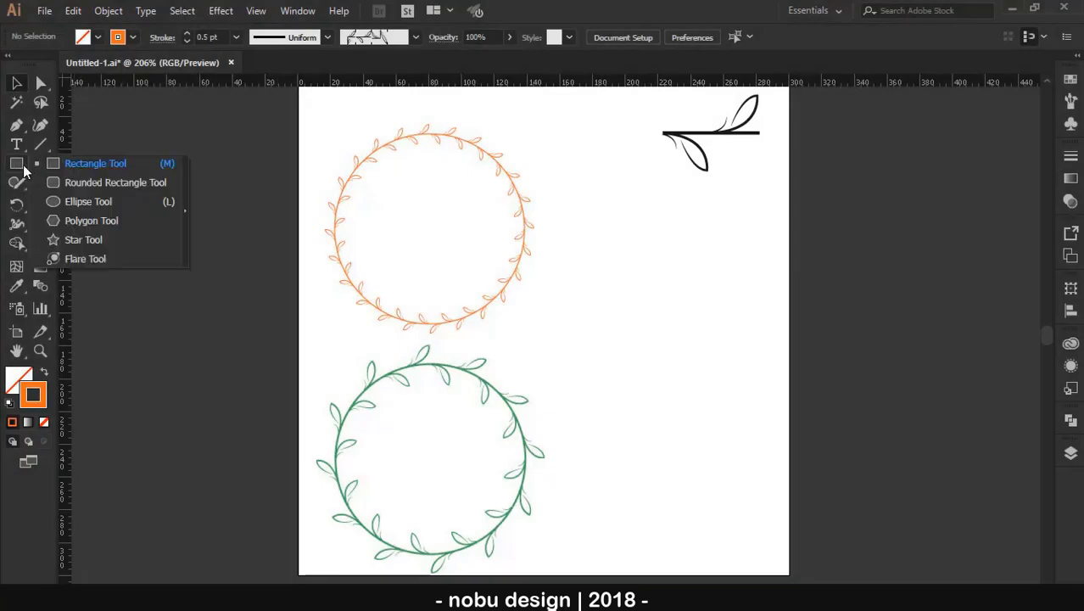
left_click(85, 221)
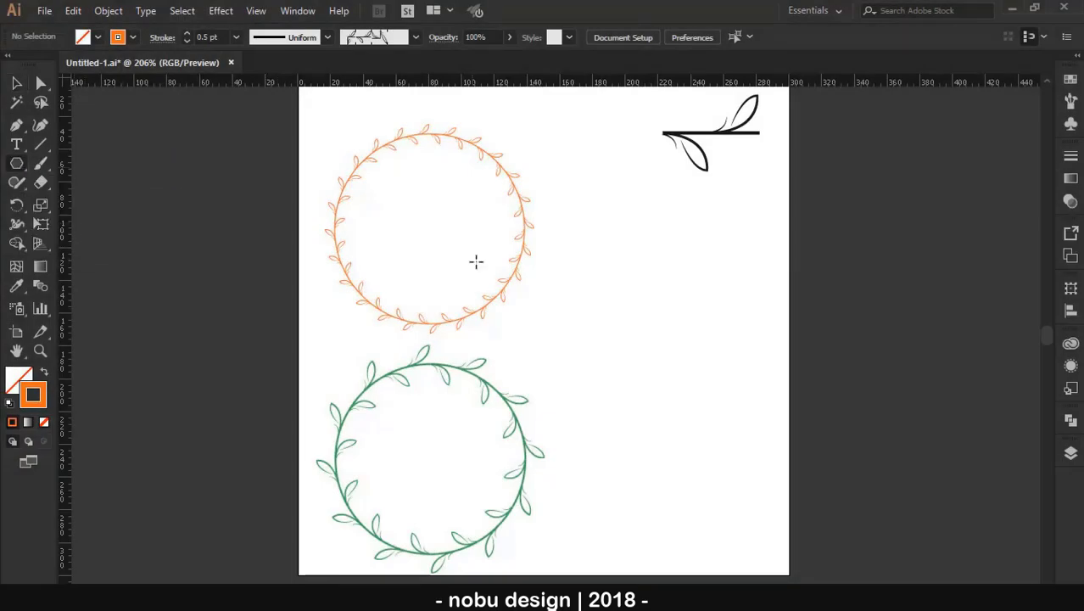
mouse_move(637, 309)
left_mouse_down()
mouse_move(677, 357)
mouse_move(724, 317)
left_mouse_up()
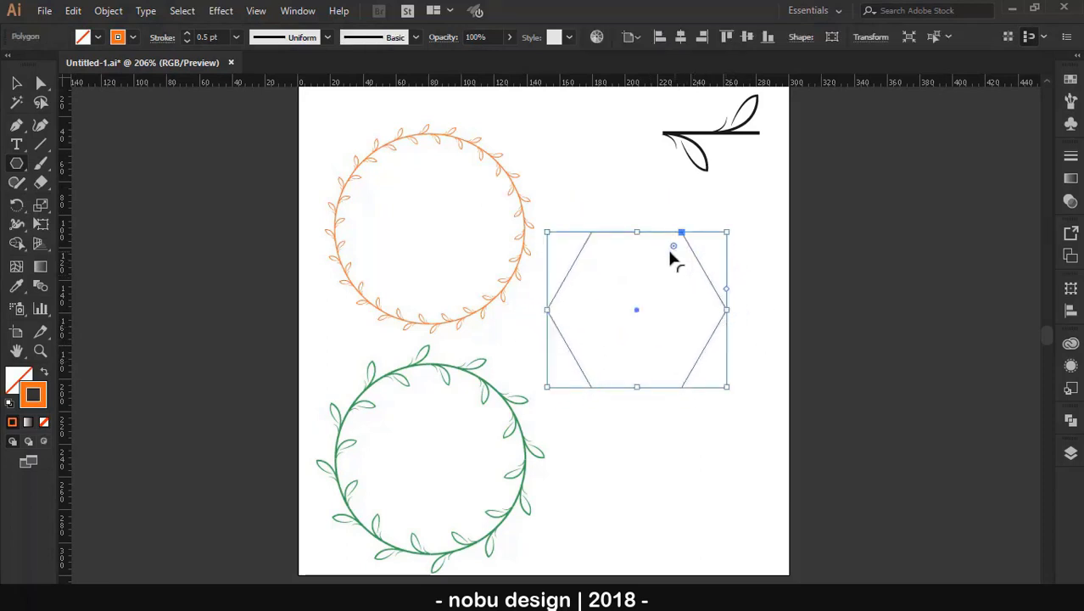
left_click_drag(674, 246, 660, 273)
key("v")
left_click(747, 260)
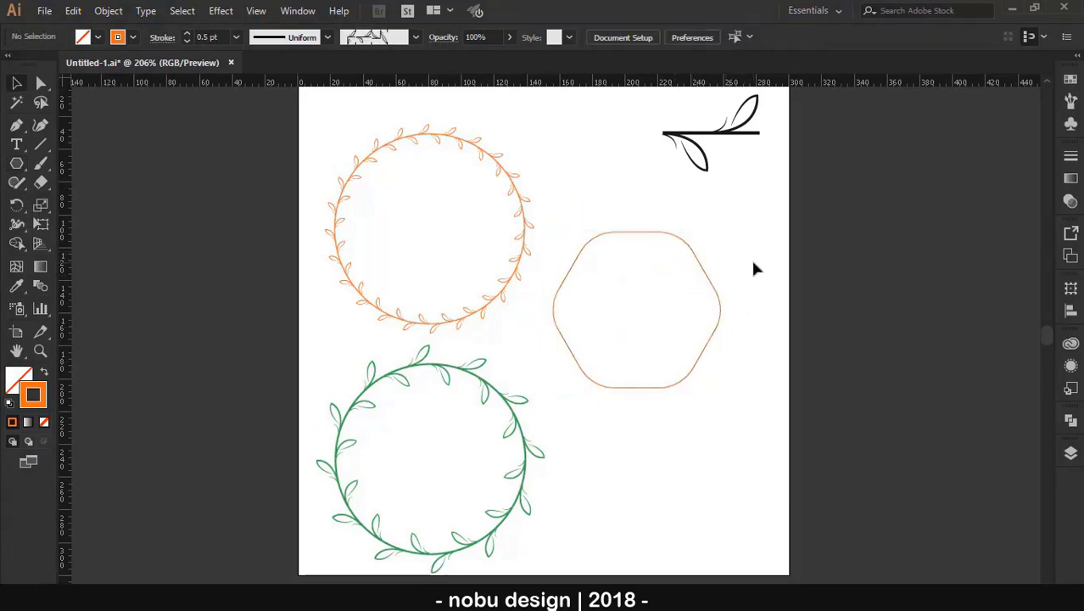
left_click_drag(750, 257, 704, 326)
Apply the leaf brush to the hexagon at 0.25 pt stroke and tilt it slightly
left_click(1071, 101)
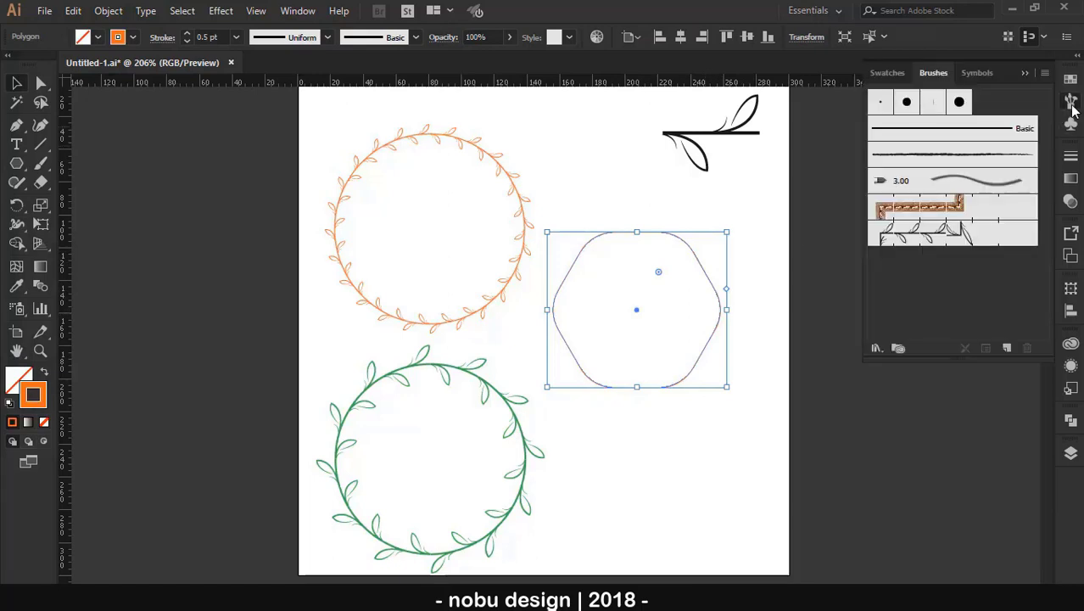
left_click(944, 234)
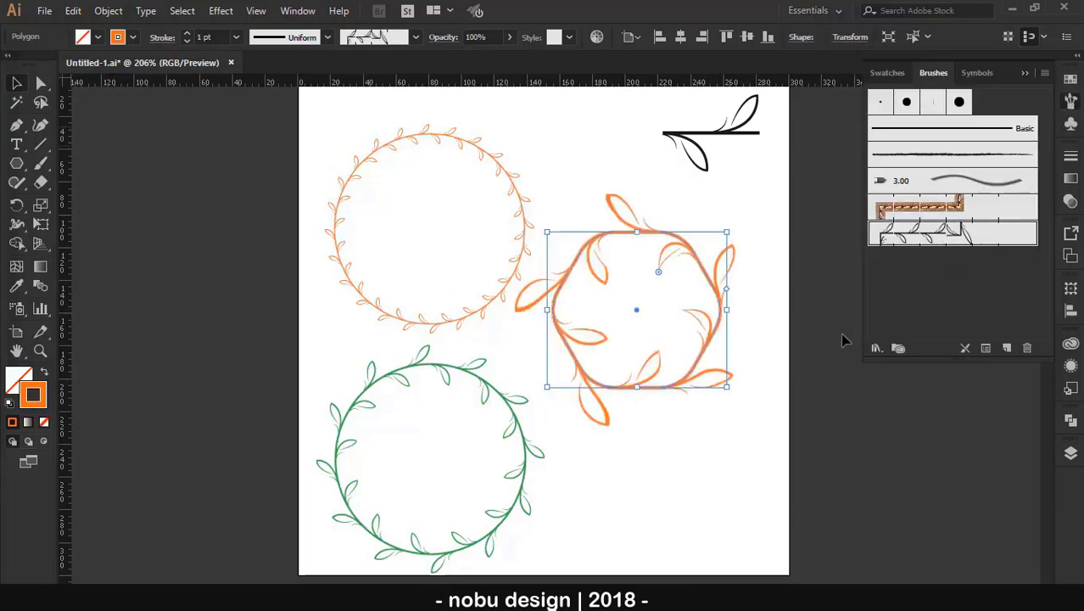
left_click(189, 41)
left_click(652, 459)
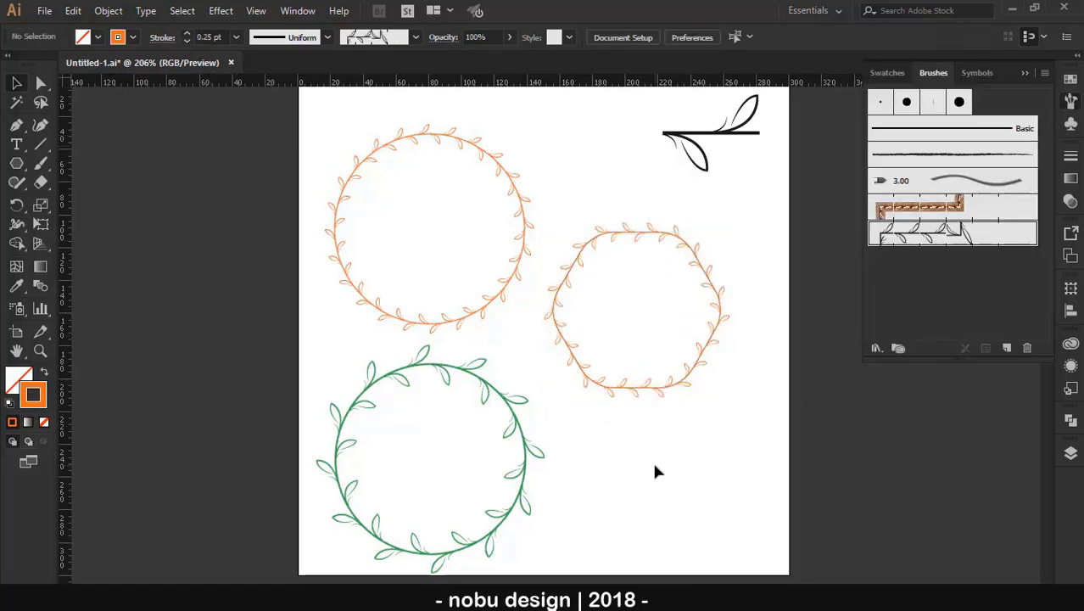
left_click_drag(719, 389, 647, 306)
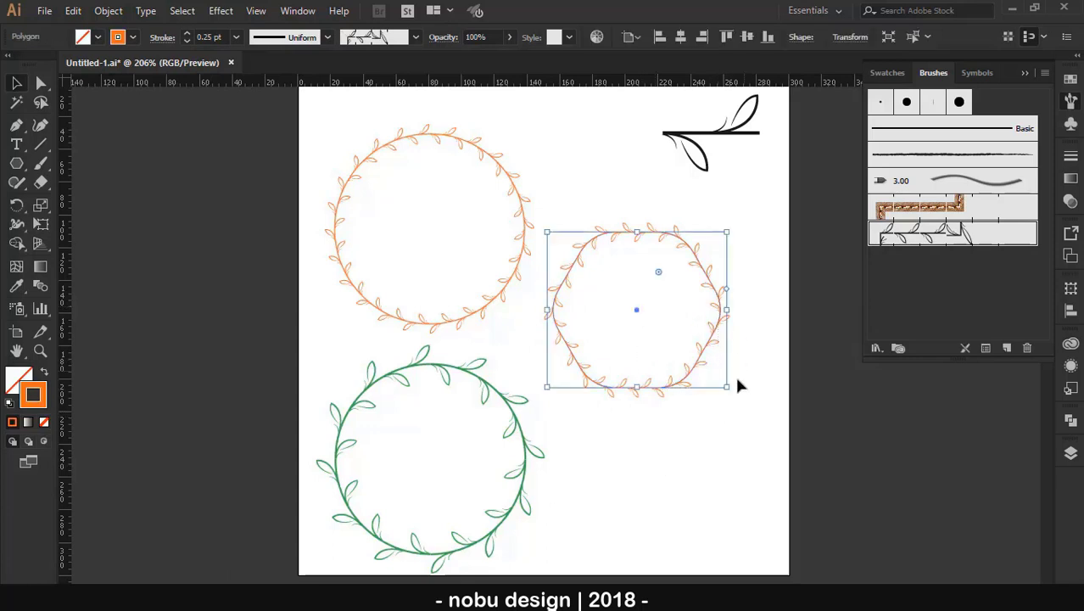
left_click_drag(731, 385, 591, 417)
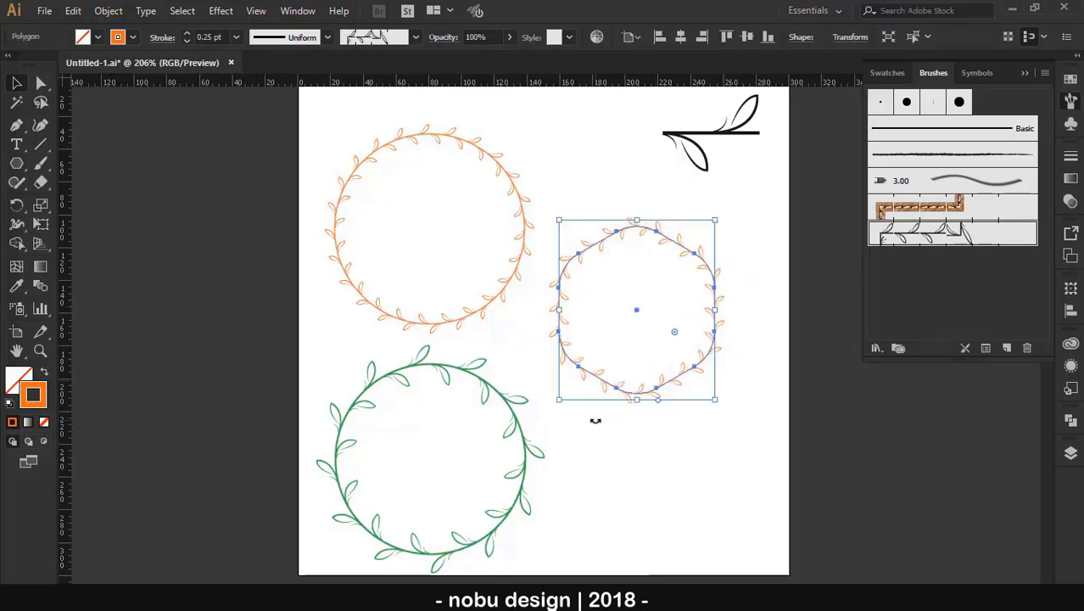
left_click(688, 452)
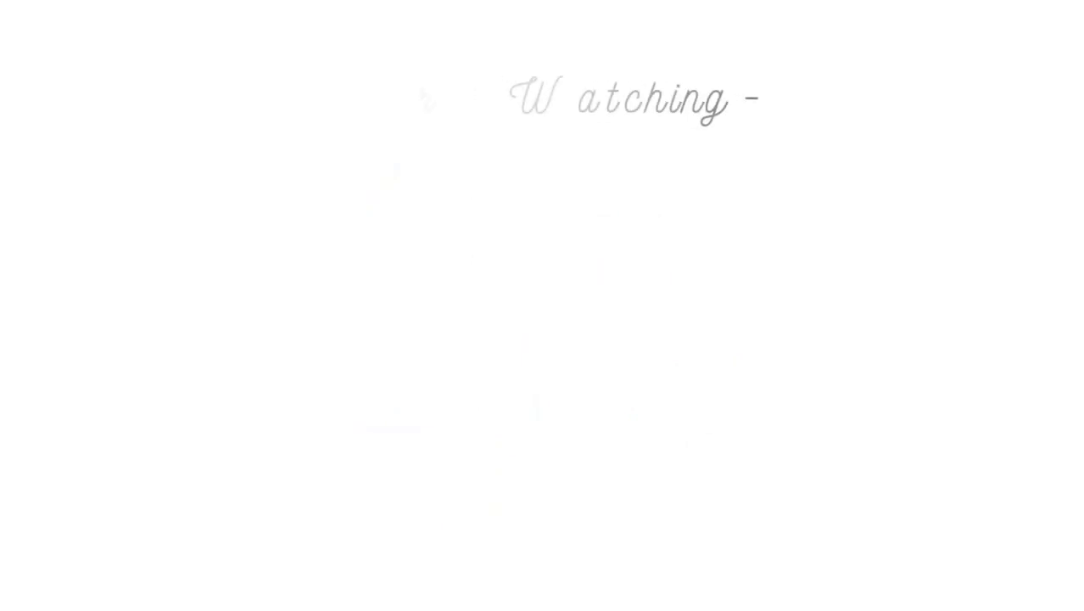